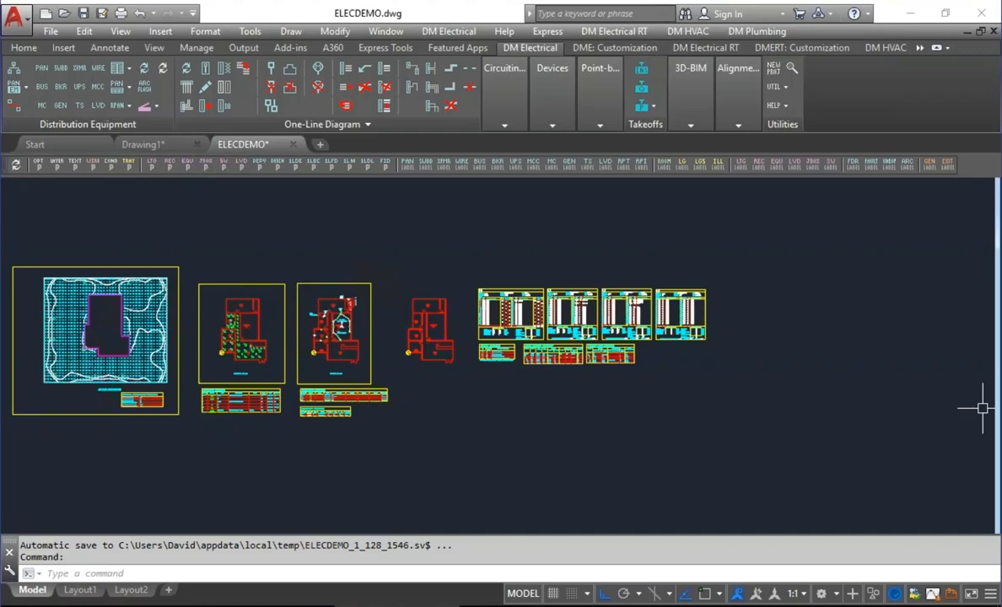
pyautogui.click(130, 246)
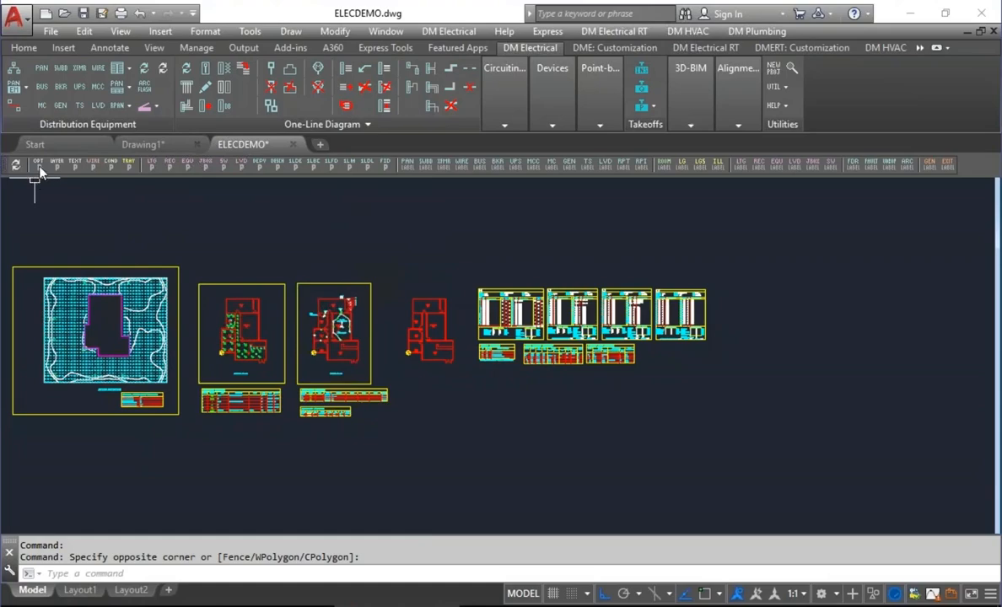
pyautogui.click(42, 199)
pyautogui.click(45, 199)
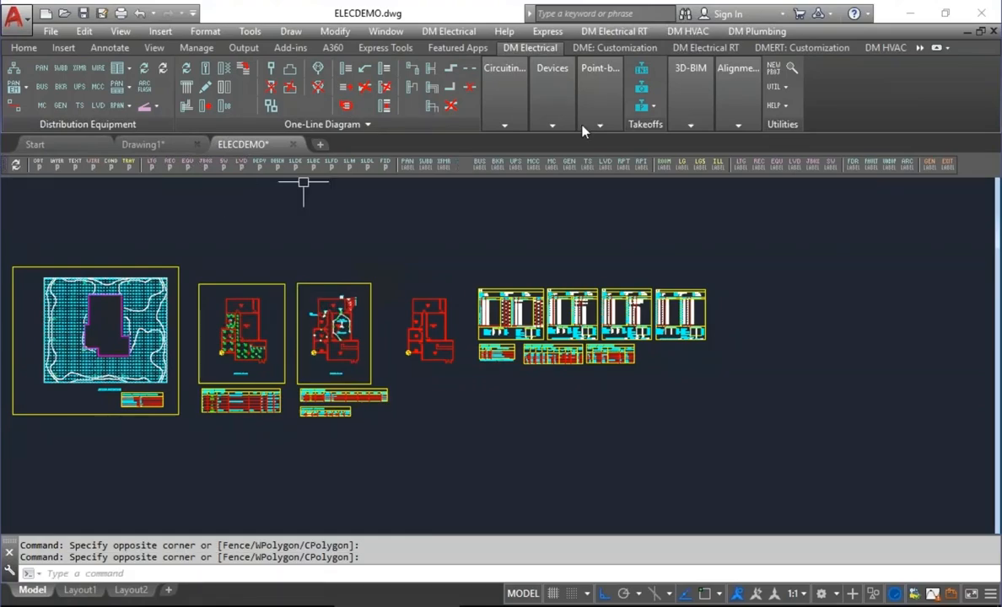
pyautogui.click(599, 48)
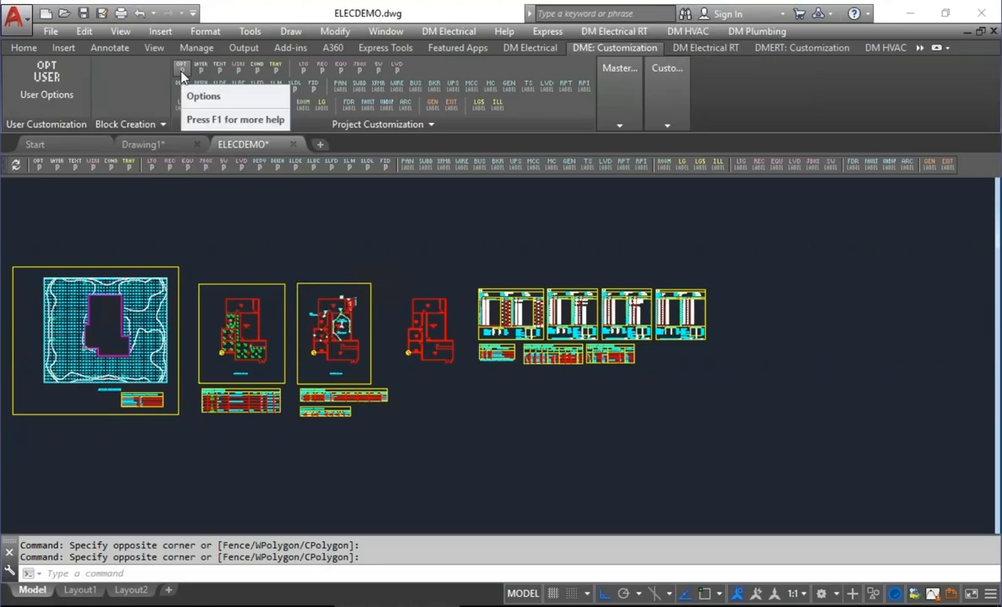
pyautogui.click(440, 32)
pyautogui.moveTo(539, 463)
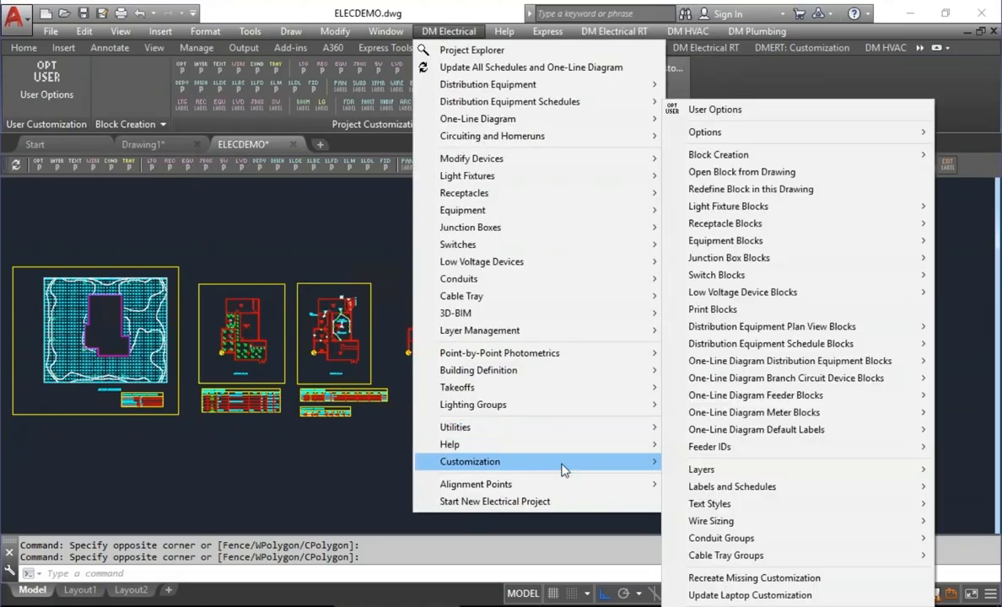
pyautogui.moveTo(769, 140)
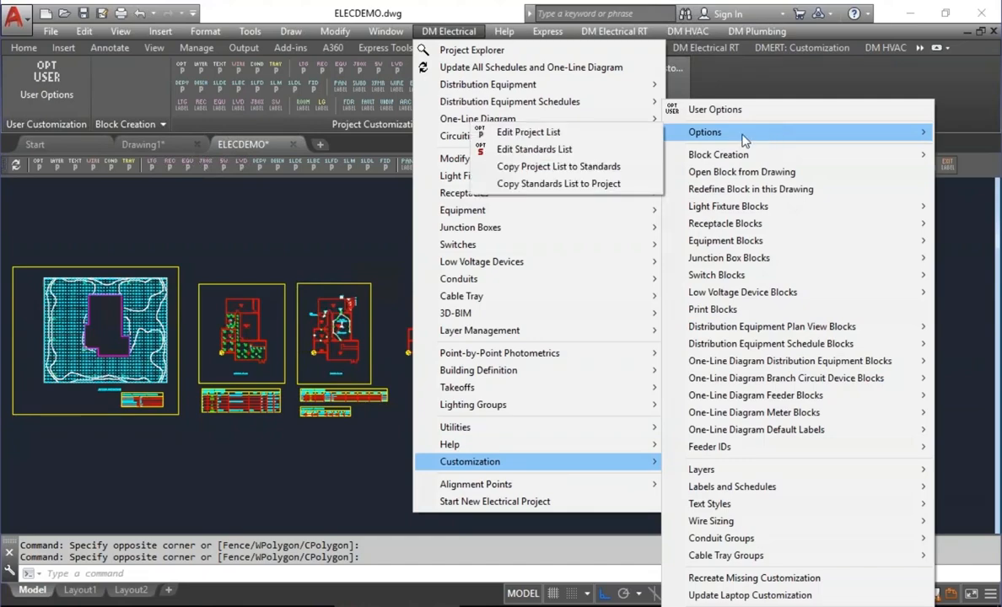
pyautogui.click(582, 152)
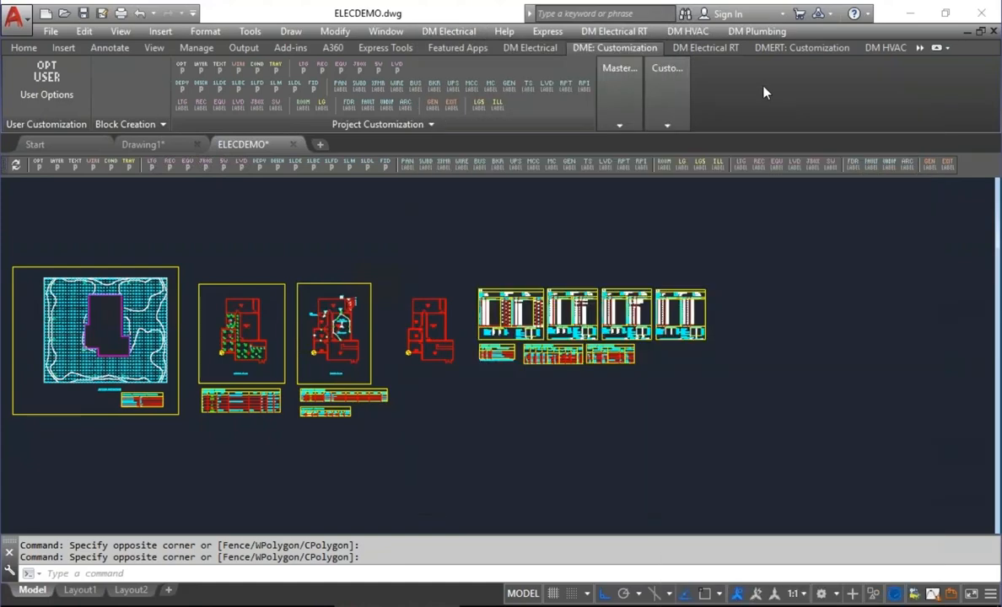
# Open the electrical project options and examine the "Insert callout as part of each light fixture" setting under Light Fixtures.
pyautogui.click(540, 49)
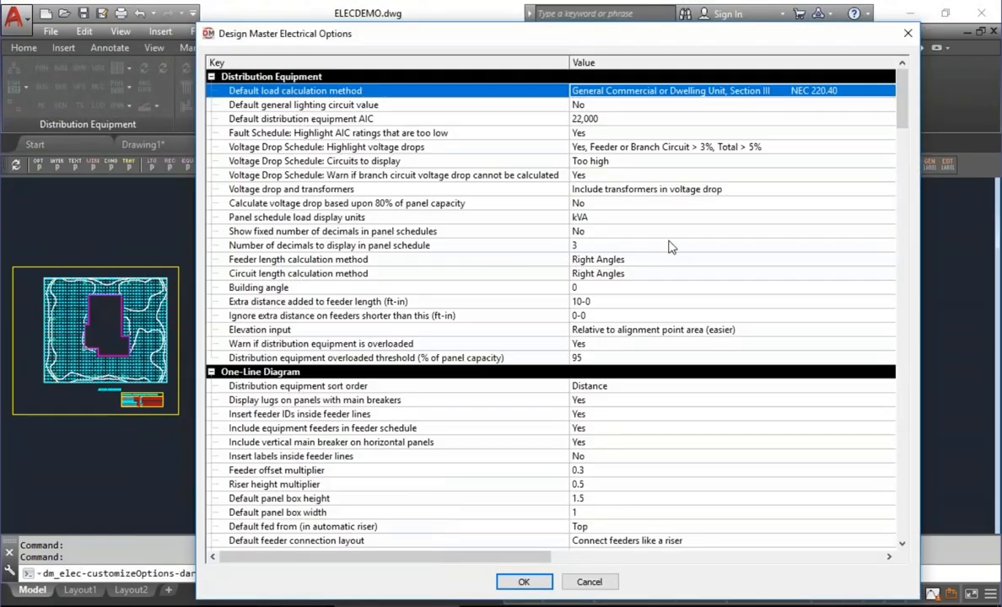
pyautogui.moveTo(905, 90); pyautogui.dragTo(884, 278)
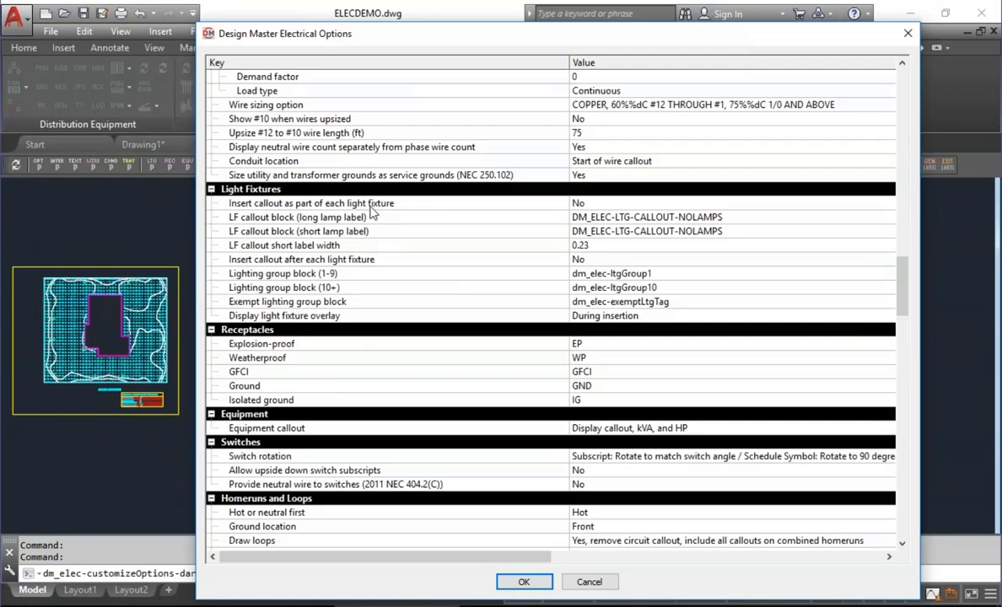
pyautogui.click(347, 202)
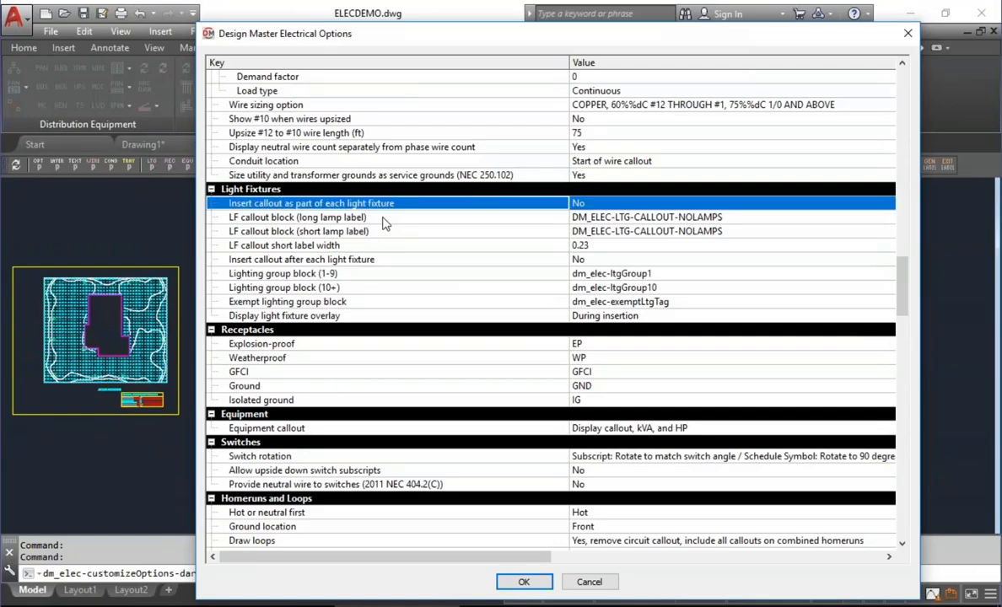
pyautogui.click(581, 205)
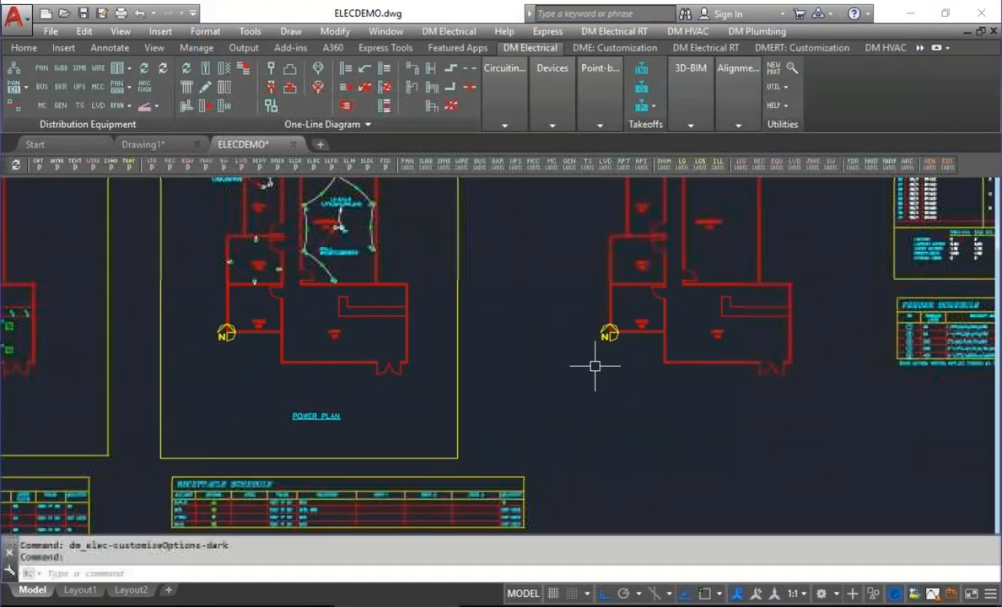
# Insert two type A 2x2 recessed light fixtures side by side below the Lobby's lower wall, at the default rotation.
pyautogui.moveTo(595, 365); pyautogui.dragTo(358, 331, button='middle')
pyautogui.scroll(2, 357, 330)
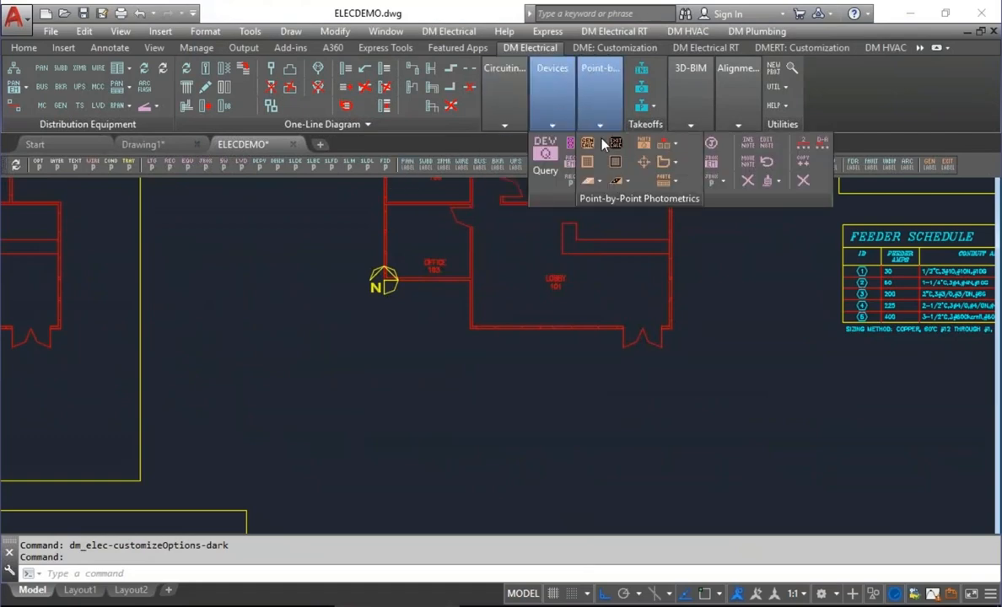
pyautogui.moveTo(558, 98)
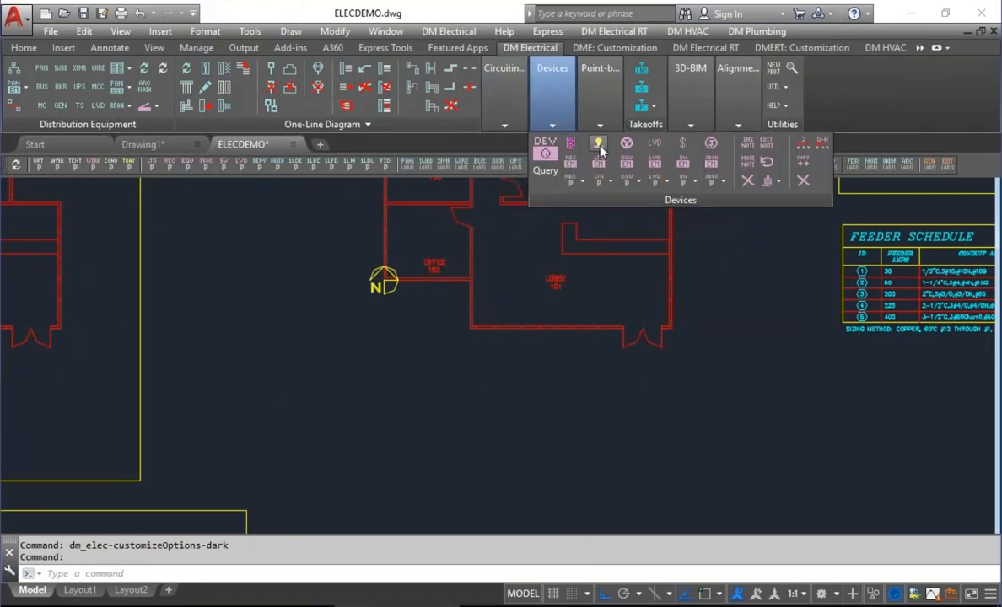
pyautogui.click(556, 138)
pyautogui.click(467, 519)
pyautogui.click(468, 370)
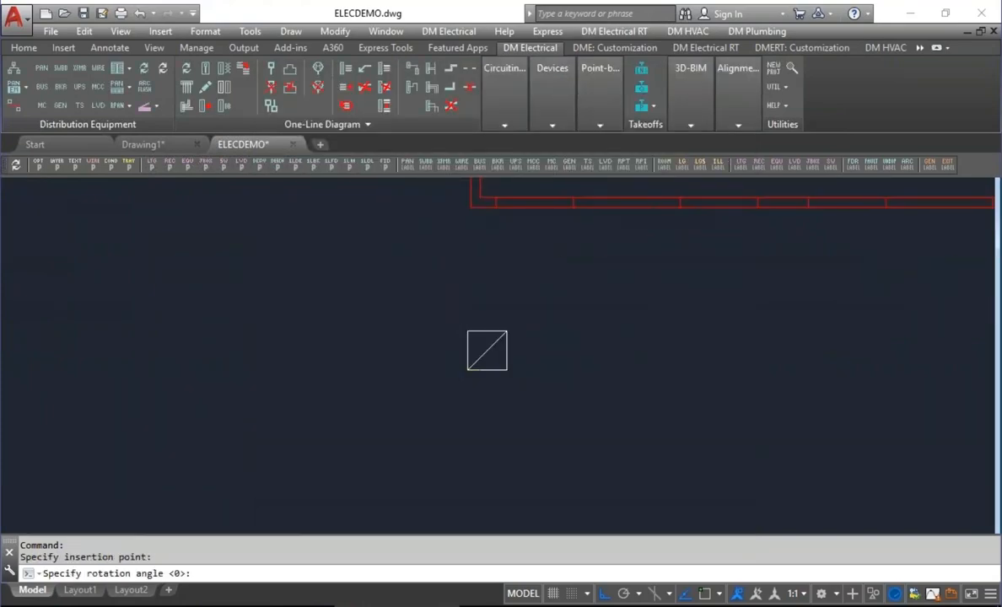
pyautogui.click(566, 371)
pyautogui.click(565, 372)
pyautogui.press('Return')
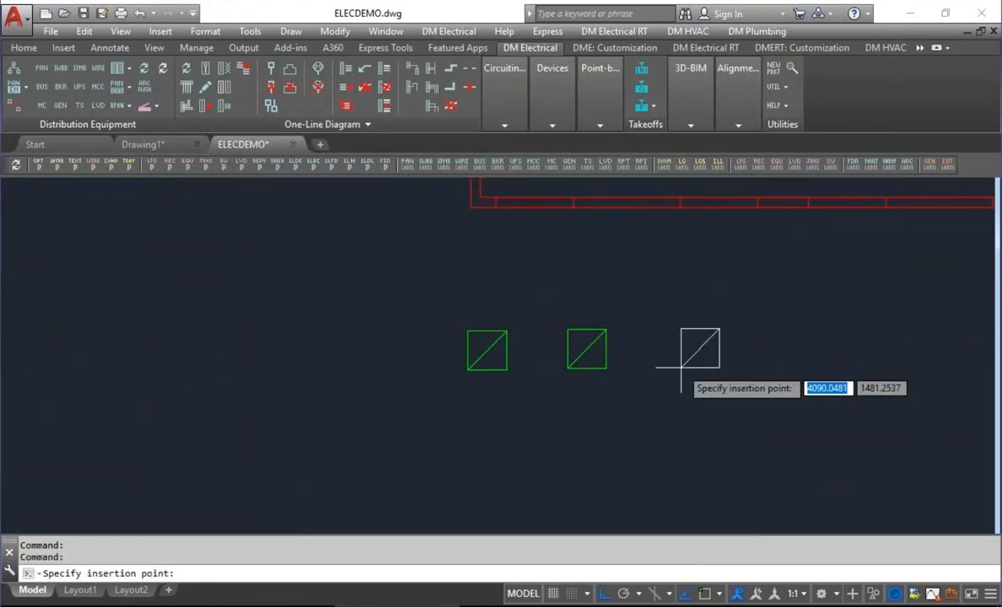
pyautogui.press('Escape')
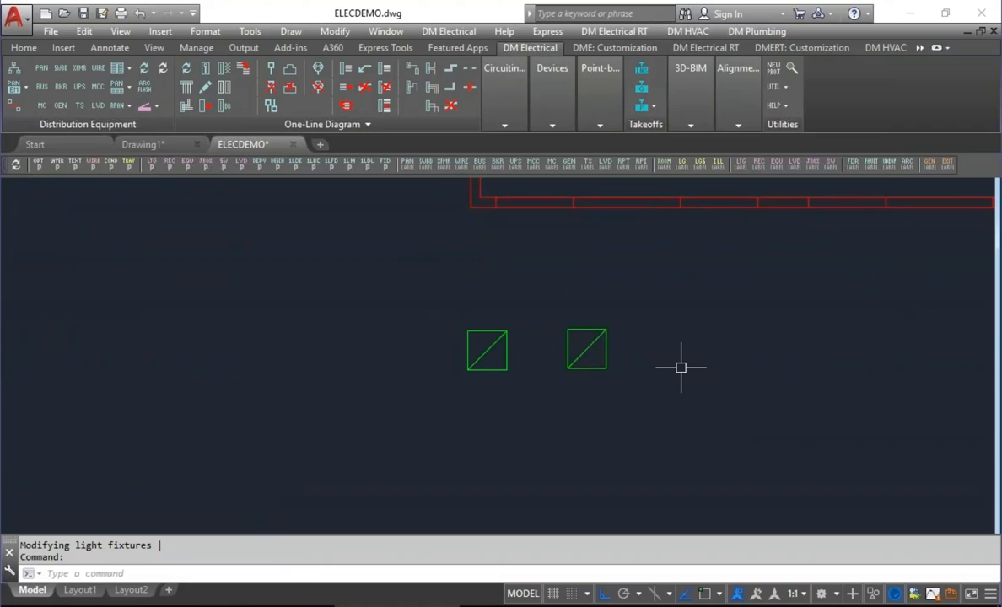
# Set the Light Fixtures project option "Insert callout as part of each light fixture" to Yes.
pyautogui.click(40, 163)
pyautogui.moveTo(903, 97); pyautogui.dragTo(903, 280)
pyautogui.click(623, 303)
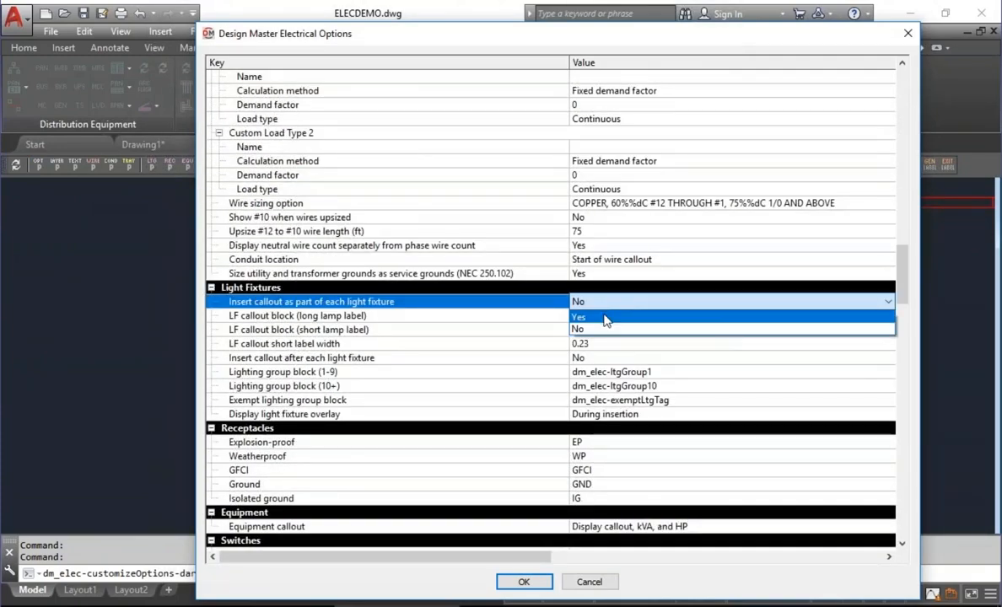
pyautogui.click(605, 318)
pyautogui.click(524, 582)
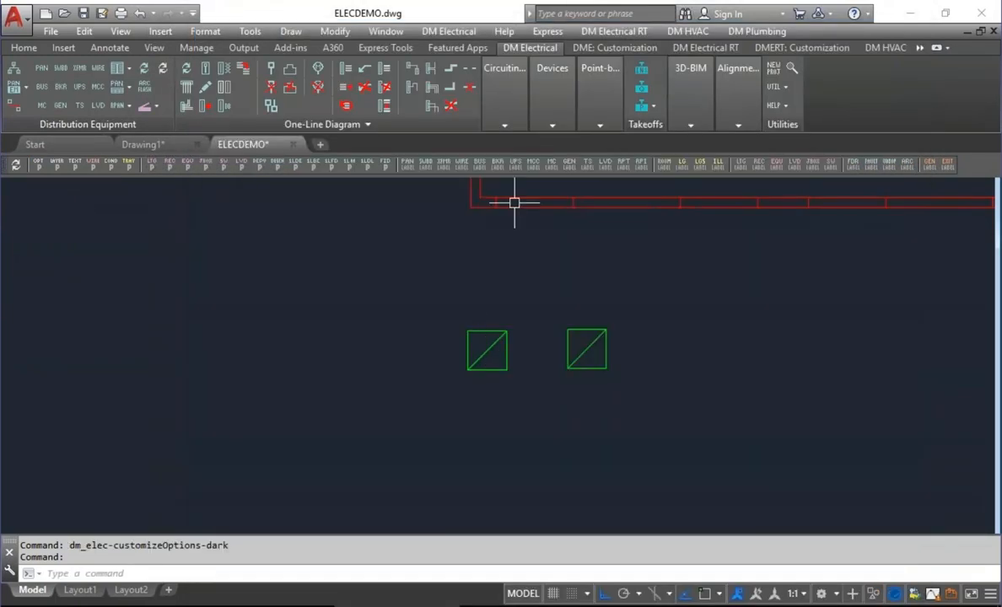
# Insert two type A 2x2 recessed light fixtures with built-in callouts side by side below the first pair, at the default rotation.
pyautogui.moveTo(541, 97)
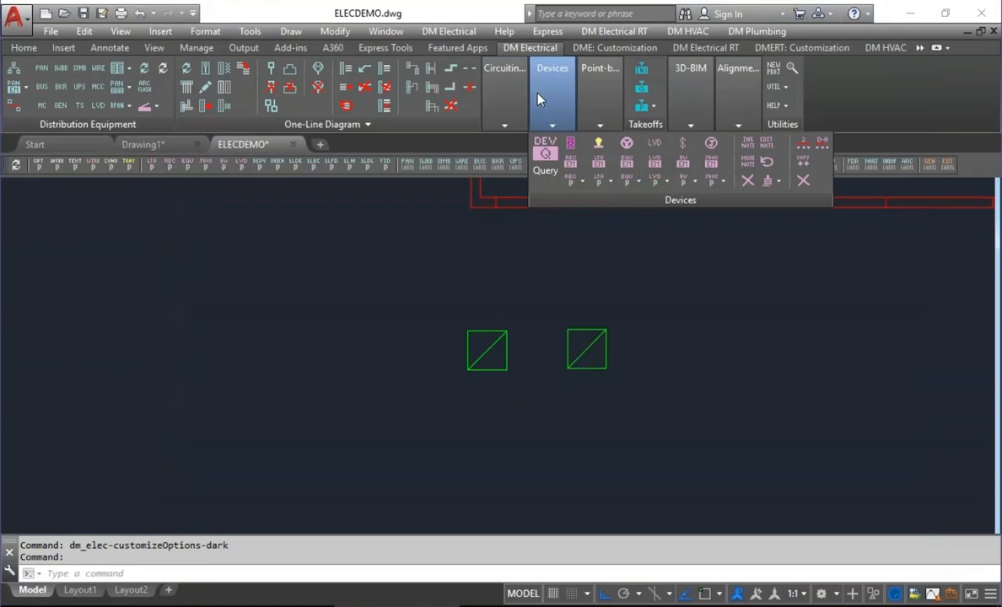
pyautogui.click(599, 145)
pyautogui.click(466, 519)
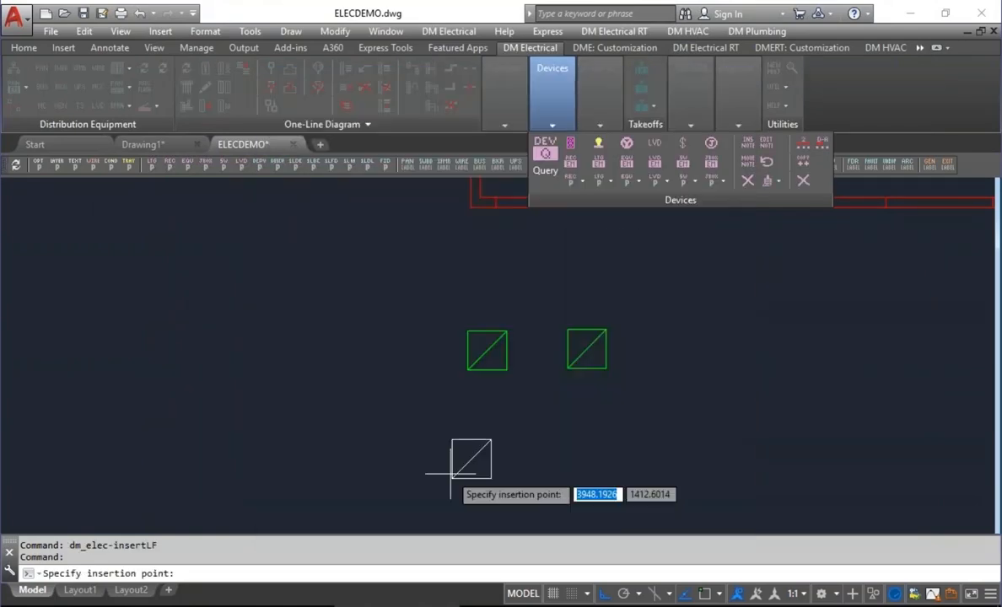
pyautogui.click(432, 460)
pyautogui.press('Return')
pyautogui.click(566, 433)
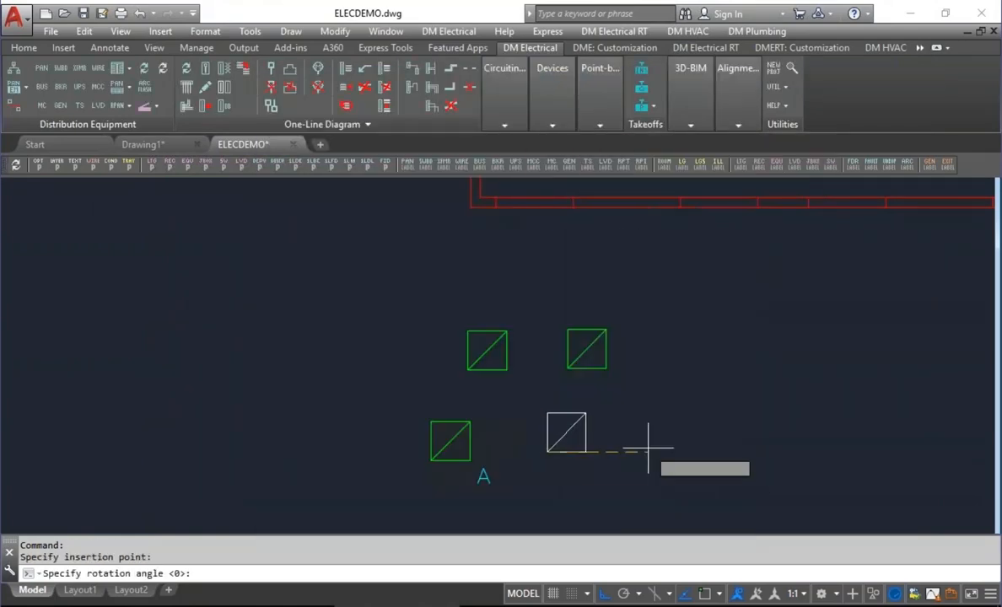
pyautogui.press('Return')
pyautogui.press('Return')
# Move the left fixture of the lower pair, together with its callout, farther left of the other fixtures.
pyautogui.click(485, 476)
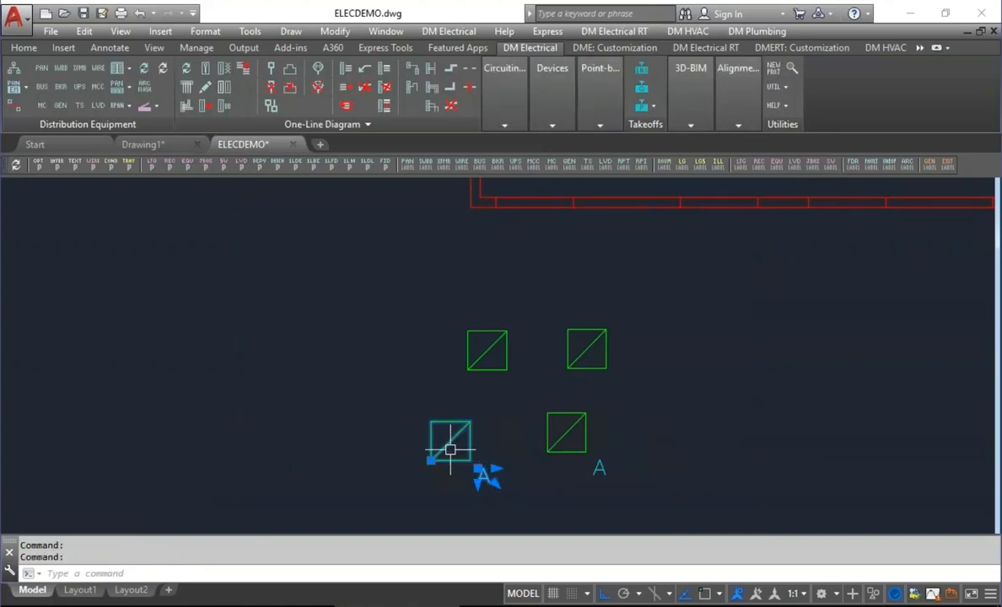
pyautogui.write('m')
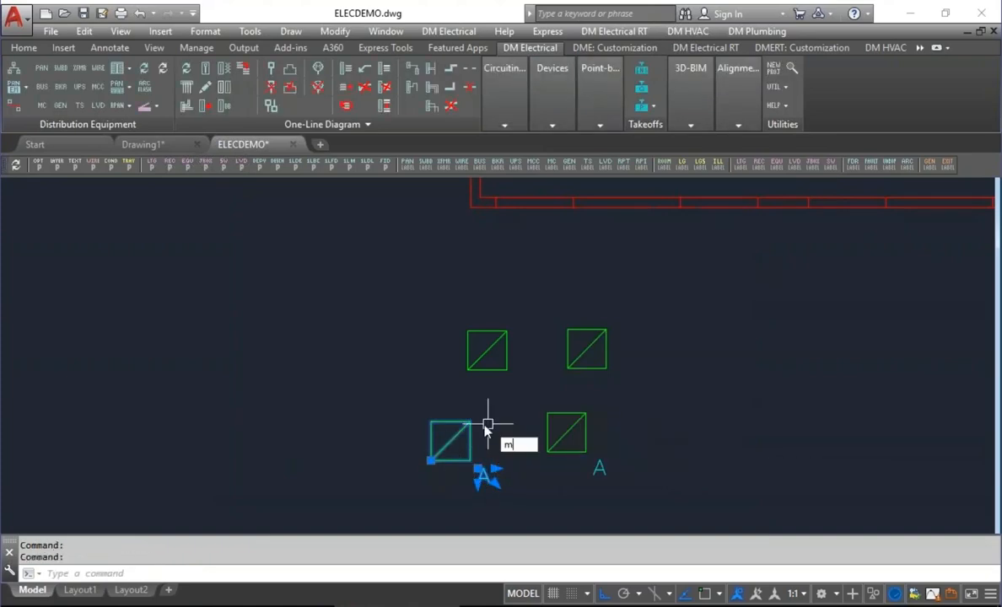
pyautogui.press('Return')
pyautogui.click(499, 422)
pyautogui.click(393, 415)
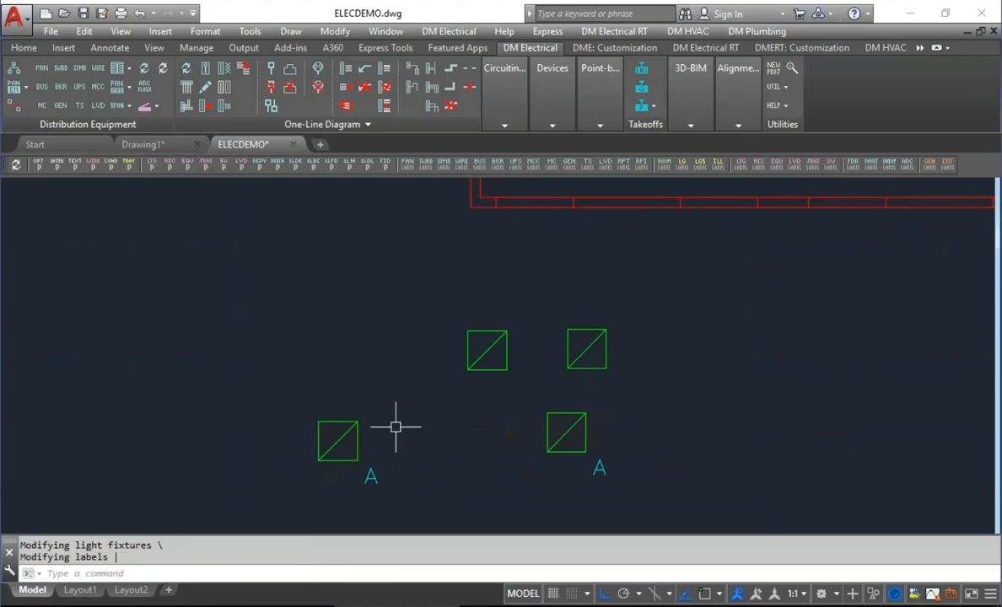
# Query the moved light fixture and change its callout to B.
pyautogui.click(553, 124)
pyautogui.click(556, 149)
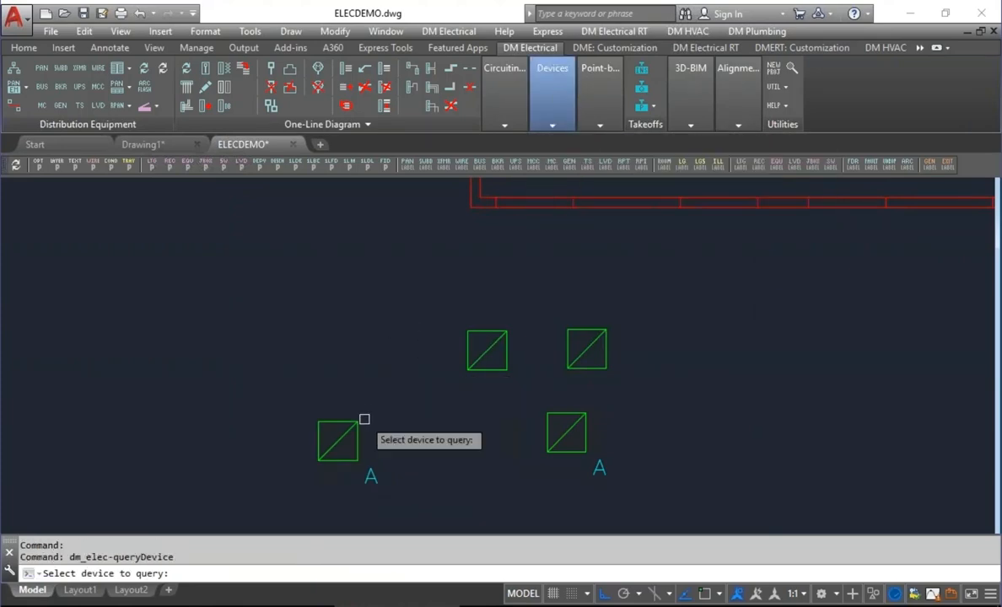
pyautogui.click(358, 422)
pyautogui.click(291, 166)
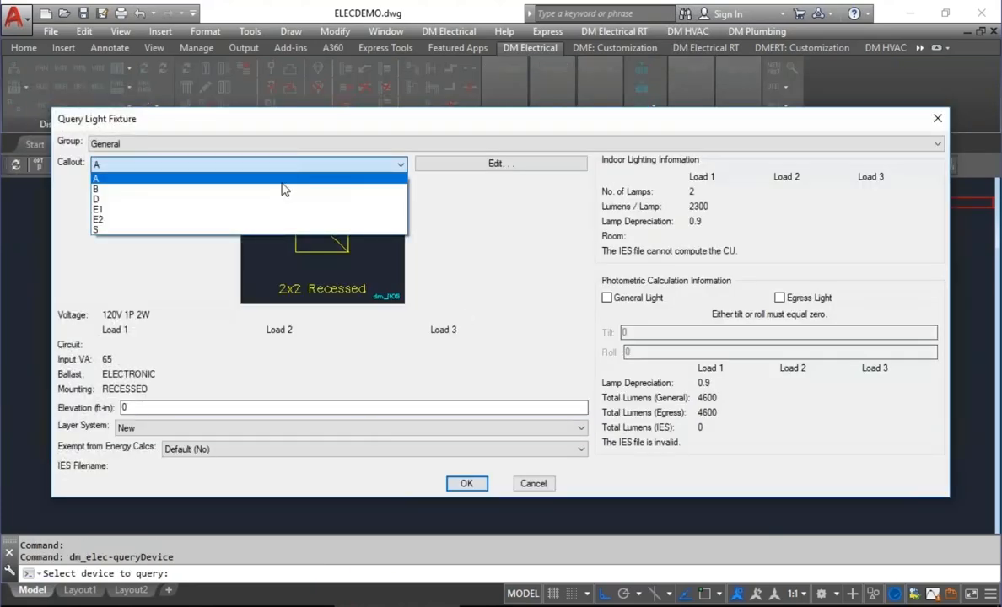
pyautogui.click(279, 192)
pyautogui.click(466, 483)
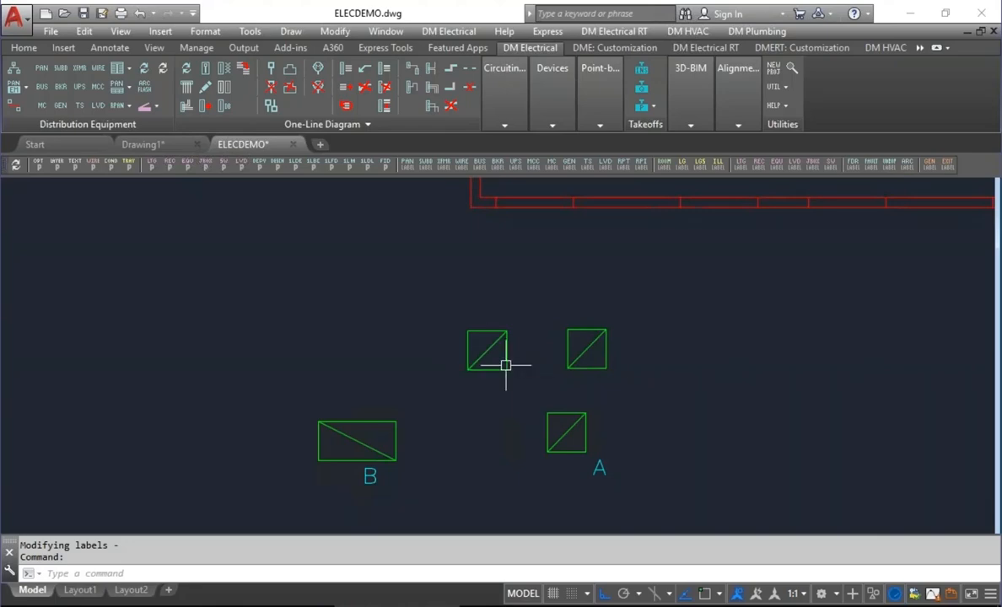
# Set the Light Fixtures project option "Insert callout as part of each light fixture" to No.
pyautogui.click(38, 166)
pyautogui.scroll(-15, 470, 311)
pyautogui.click(466, 304)
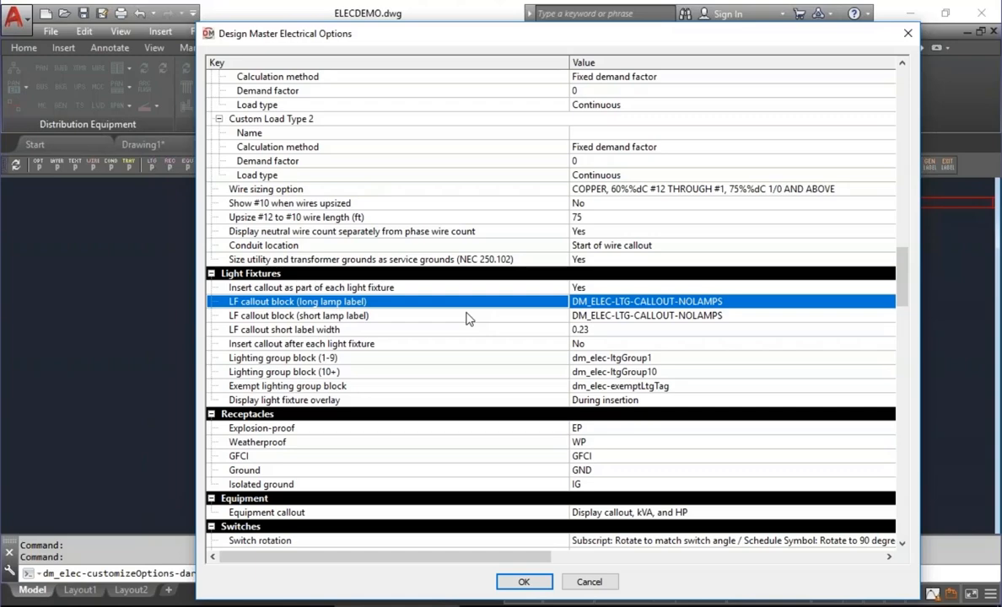
pyautogui.click(445, 288)
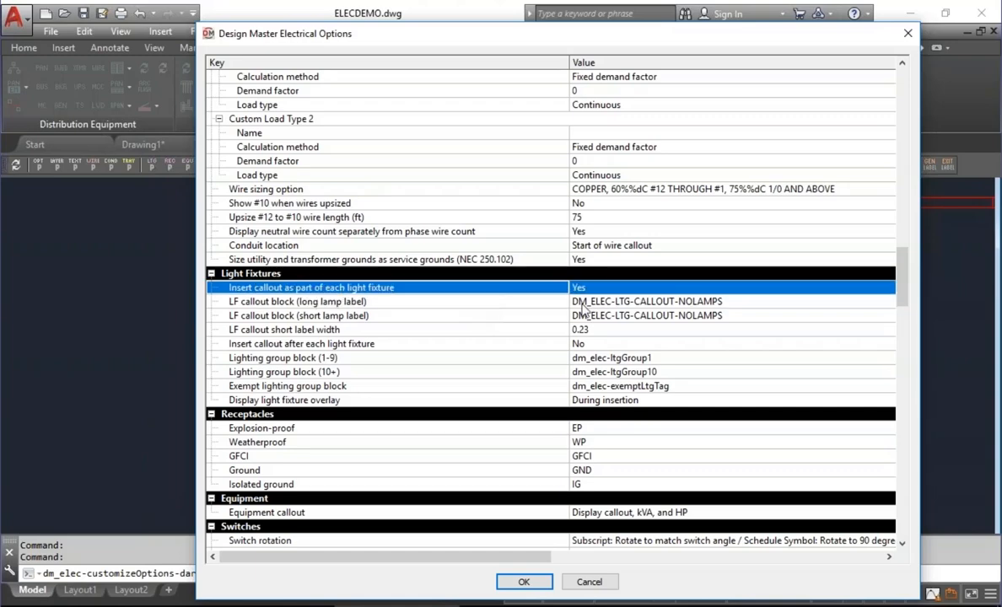
pyautogui.click(637, 291)
pyautogui.click(614, 311)
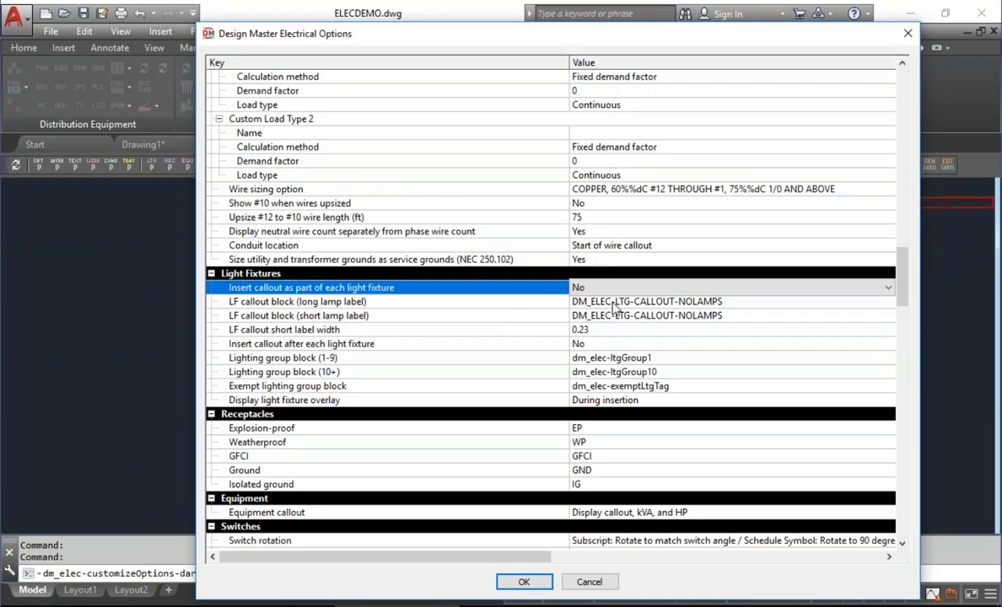
pyautogui.click(470, 316)
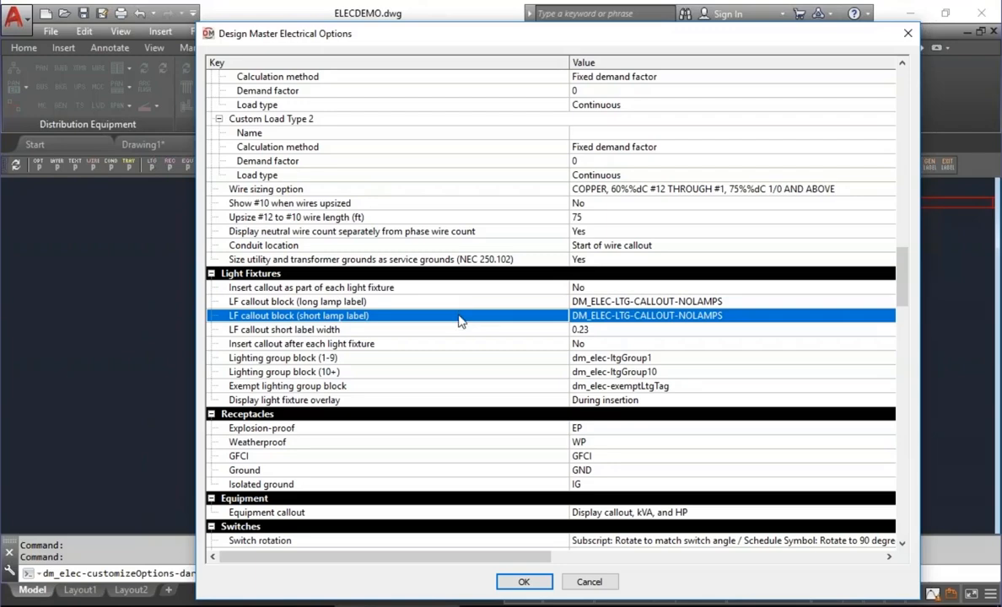
pyautogui.click(520, 583)
pyautogui.click(521, 582)
# Copy the two fixtures without callouts straight up to just below the Lobby's lower wall.
pyautogui.moveTo(603, 336); pyautogui.dragTo(604, 479, button='middle')
pyautogui.write('CO')
pyautogui.press('Return')
pyautogui.click(678, 416)
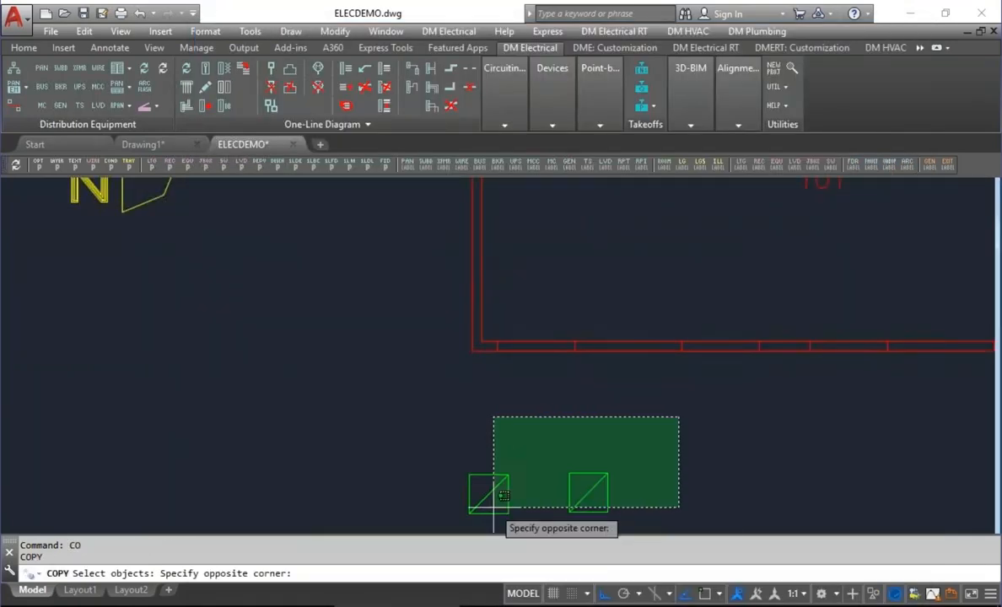
pyautogui.click(492, 509)
pyautogui.press('Return')
pyautogui.click(770, 475)
pyautogui.click(771, 374)
pyautogui.press('Return')
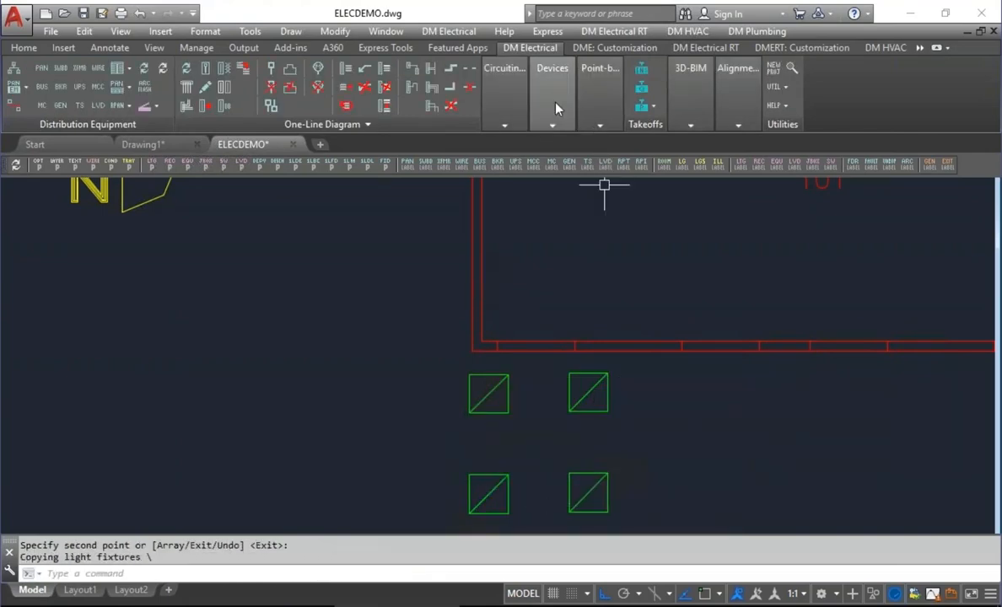
# Insert a separate light fixture callout for the upper-right copied fixture, placed to its lower right.
pyautogui.click(552, 124)
pyautogui.click(602, 183)
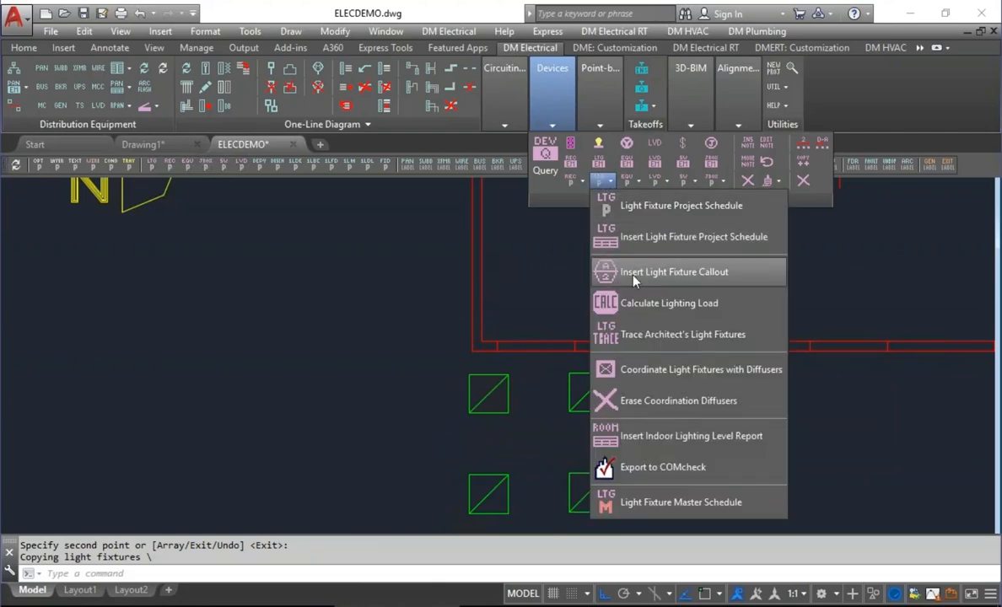
pyautogui.click(599, 268)
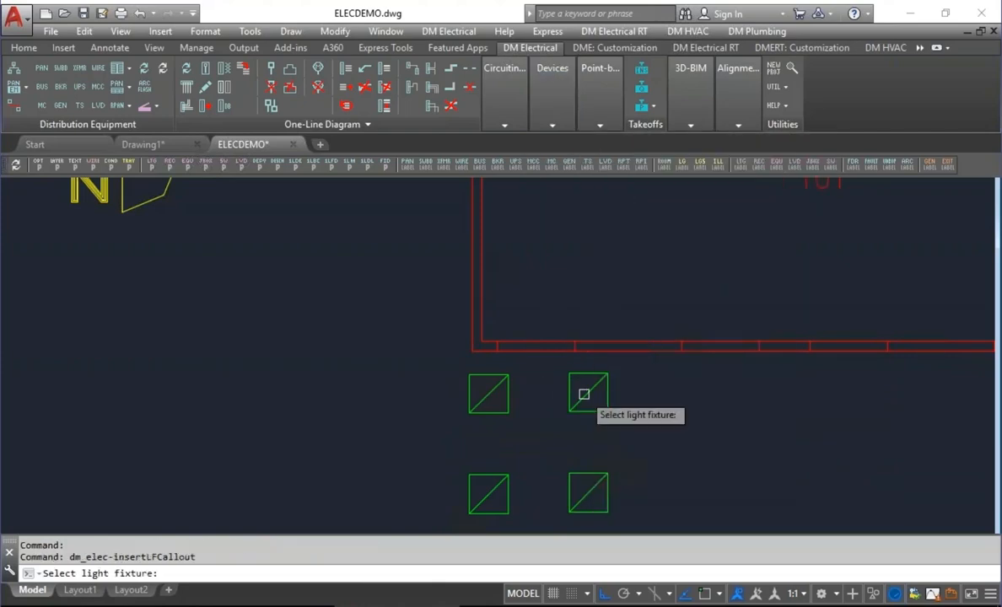
pyautogui.click(583, 394)
pyautogui.click(636, 427)
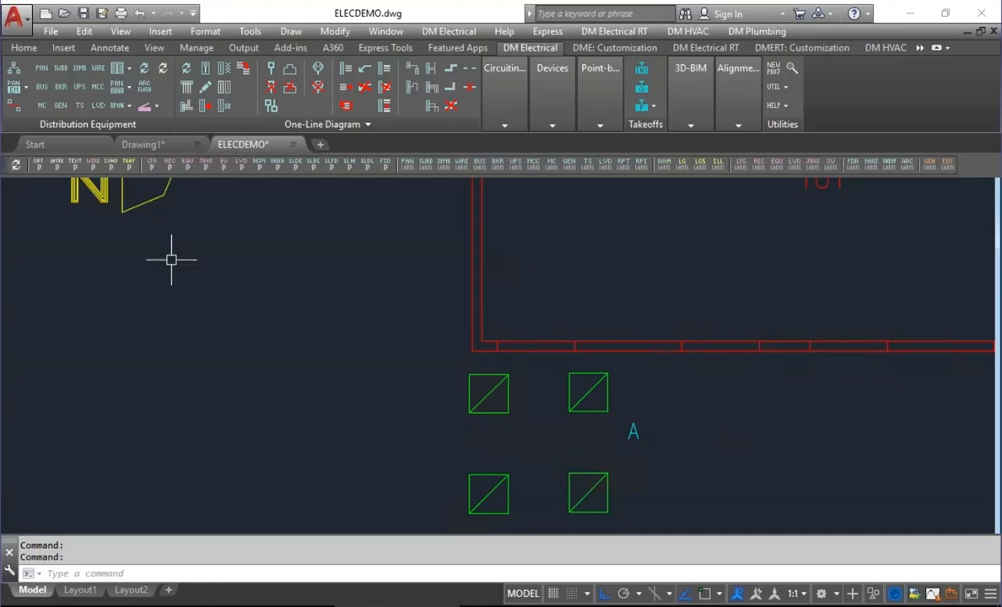
# Set the Light Fixtures project option "LF callout block (long lamp label)" to dm_elec-ltg-callout-shortLamps.
pyautogui.click(39, 168)
pyautogui.scroll(-2, 904, 132)
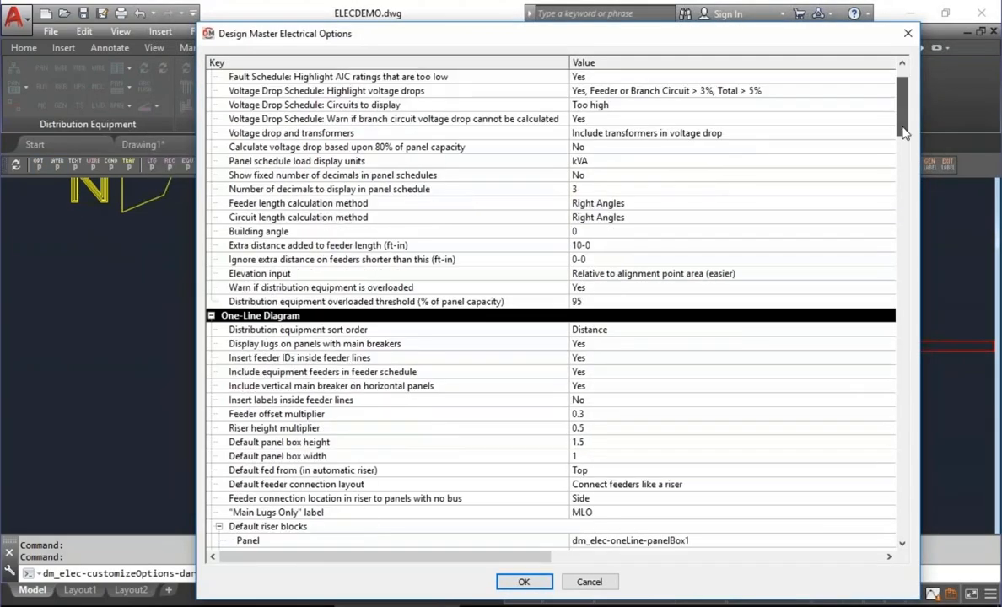
pyautogui.moveTo(904, 133); pyautogui.dragTo(896, 292)
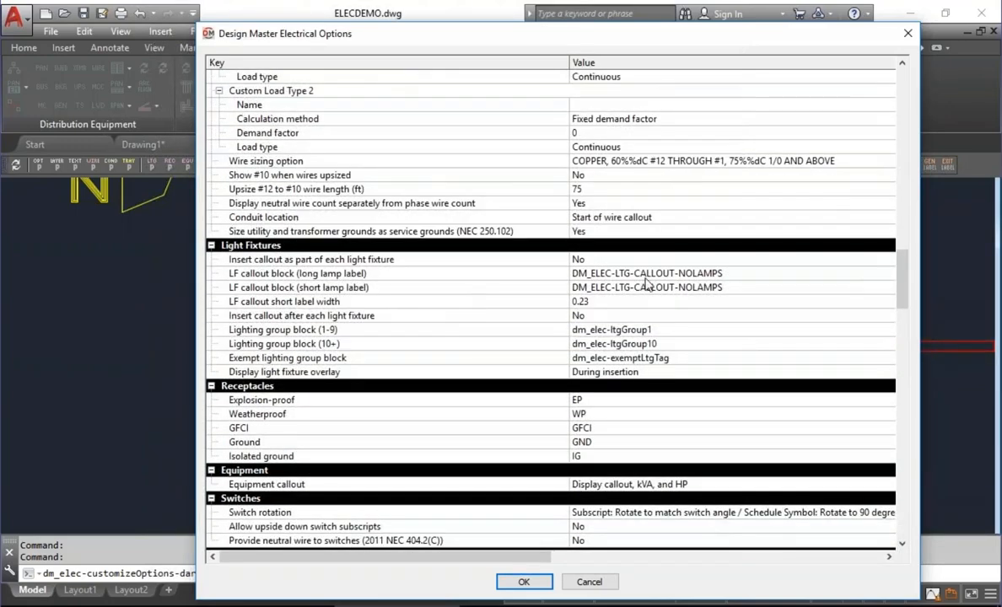
pyautogui.click(581, 277)
pyautogui.click(650, 273)
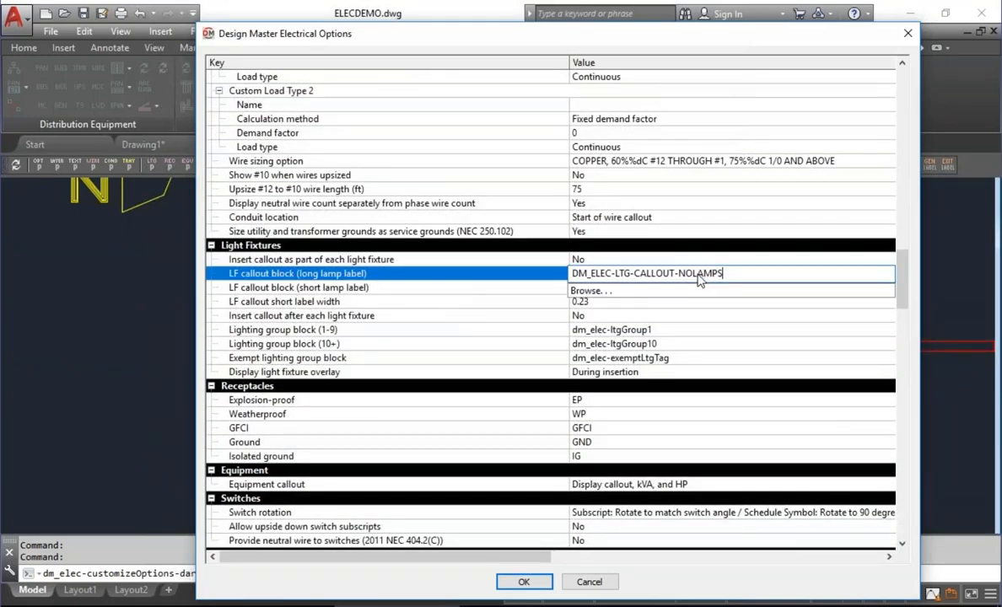
pyautogui.click(674, 292)
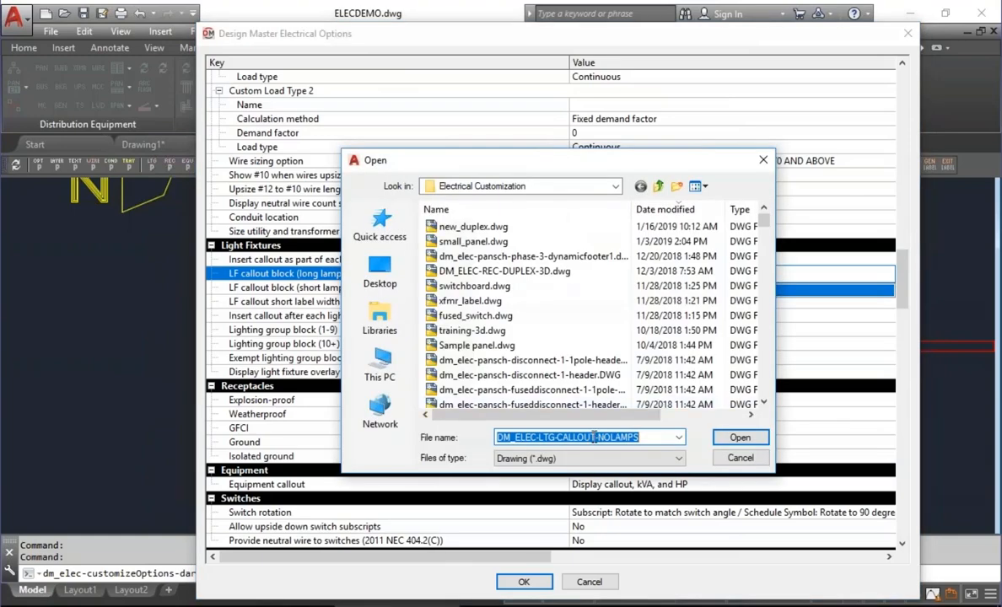
pyautogui.click(652, 438)
pyautogui.press('BackSpace')
pyautogui.press('BackSpace')
pyautogui.press('BackSpace')
pyautogui.press('BackSpace')
pyautogui.press('BackSpace')
pyautogui.press('BackSpace')
pyautogui.press('BackSpace')
pyautogui.press('BackSpace')
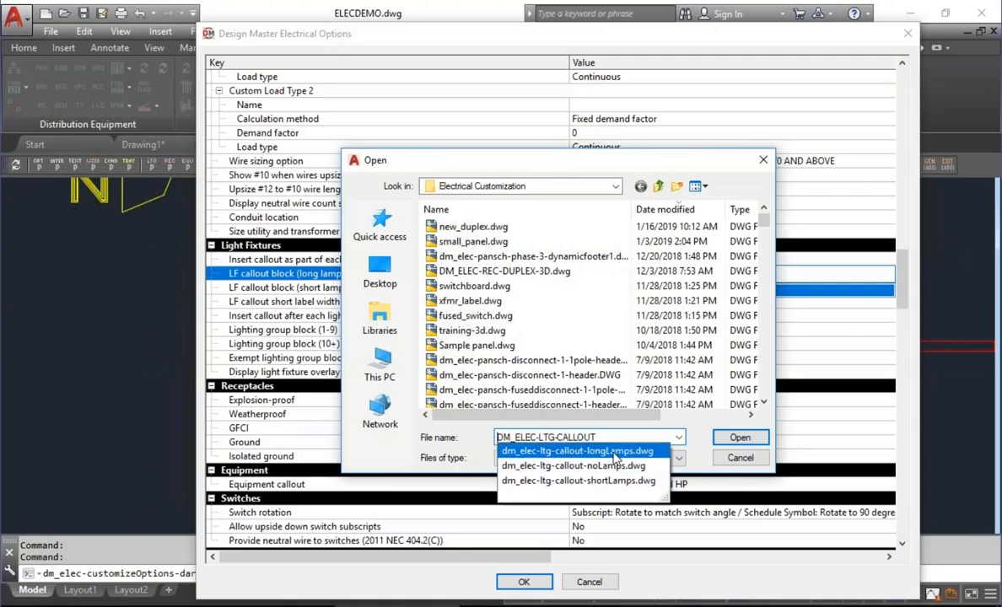
pyautogui.click(608, 481)
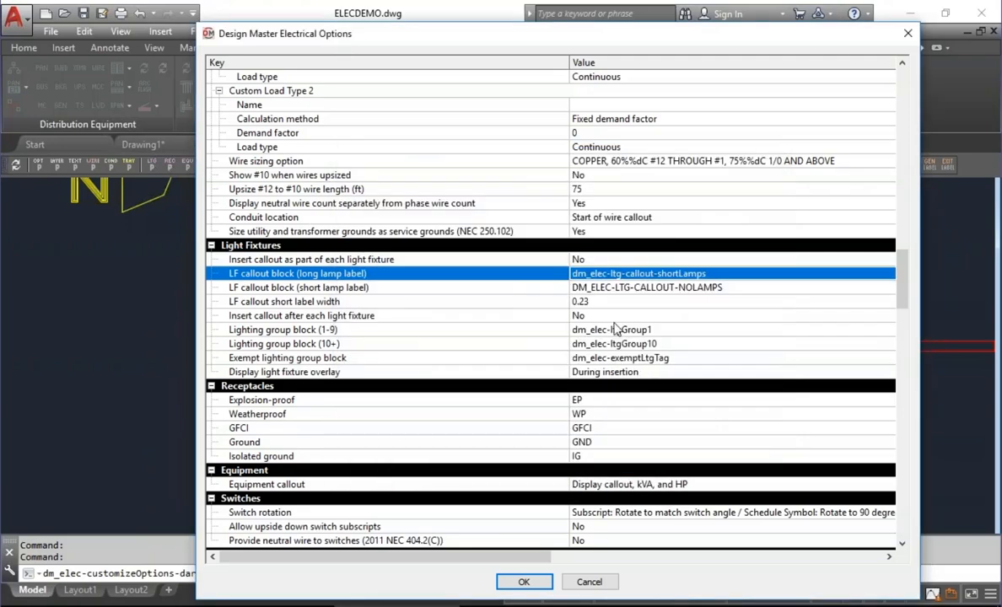
# Set the option "LF callout block (short lamp label)" to dm_elec-ltg-callout-longLamps and save the project options.
pyautogui.click(734, 285)
pyautogui.press('Return')
pyautogui.write('dm_elec-ltg-callout-shortLamps')
pyautogui.press('Left')
pyautogui.press('Left')
pyautogui.press('Left')
pyautogui.press('Left')
pyautogui.press('Left')
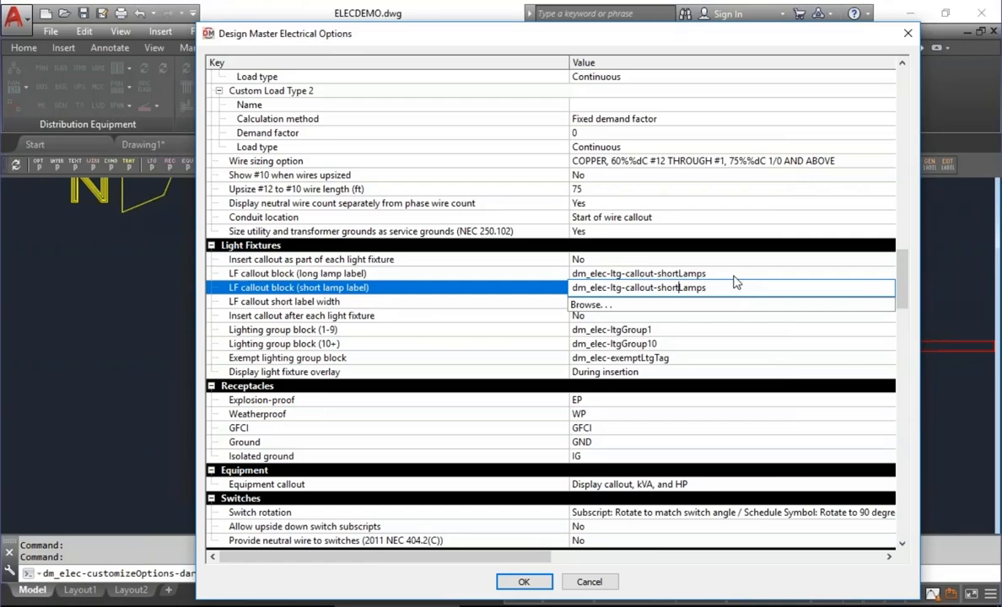
pyautogui.press('BackSpace')
pyautogui.press('BackSpace')
pyautogui.press('BackSpace')
pyautogui.press('BackSpace')
pyautogui.press('BackSpace')
pyautogui.write('long')
pyautogui.press('Return')
pyautogui.click(433, 305)
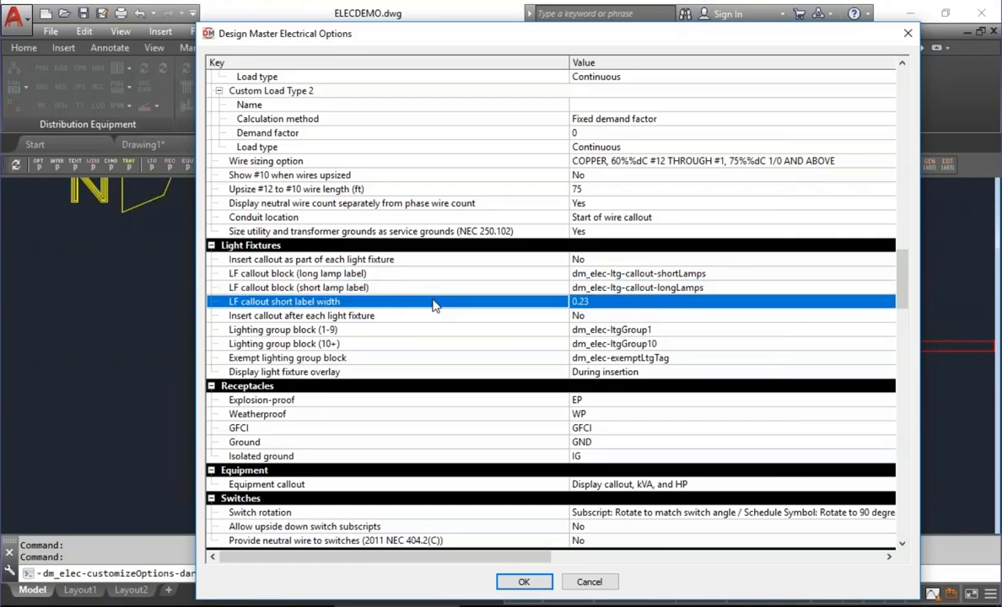
pyautogui.press('Up')
pyautogui.press('Down')
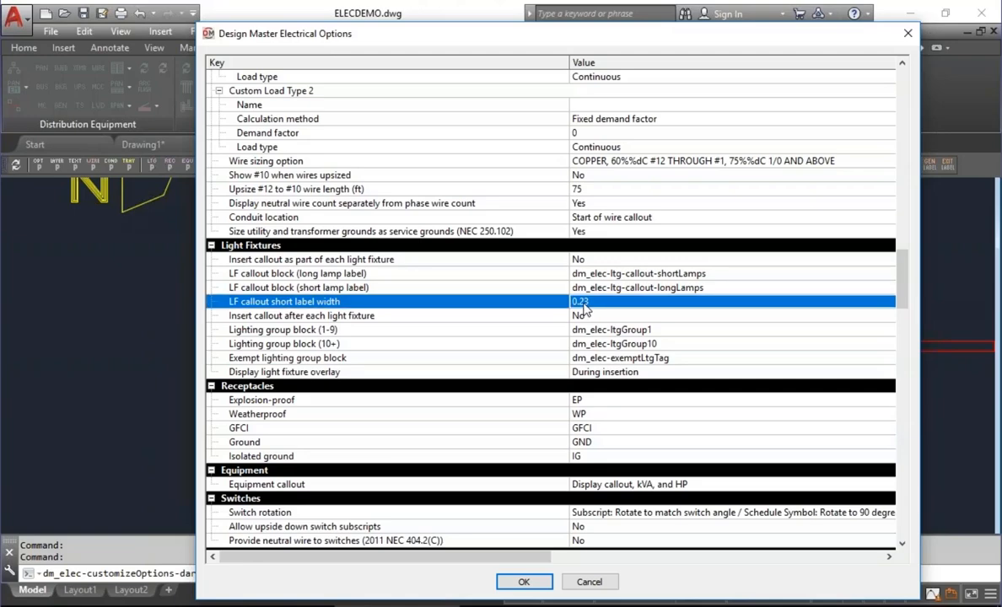
pyautogui.click(523, 582)
# Insert a separate light fixture callout for the upper-left copied fixture, placed to its left.
pyautogui.click(553, 124)
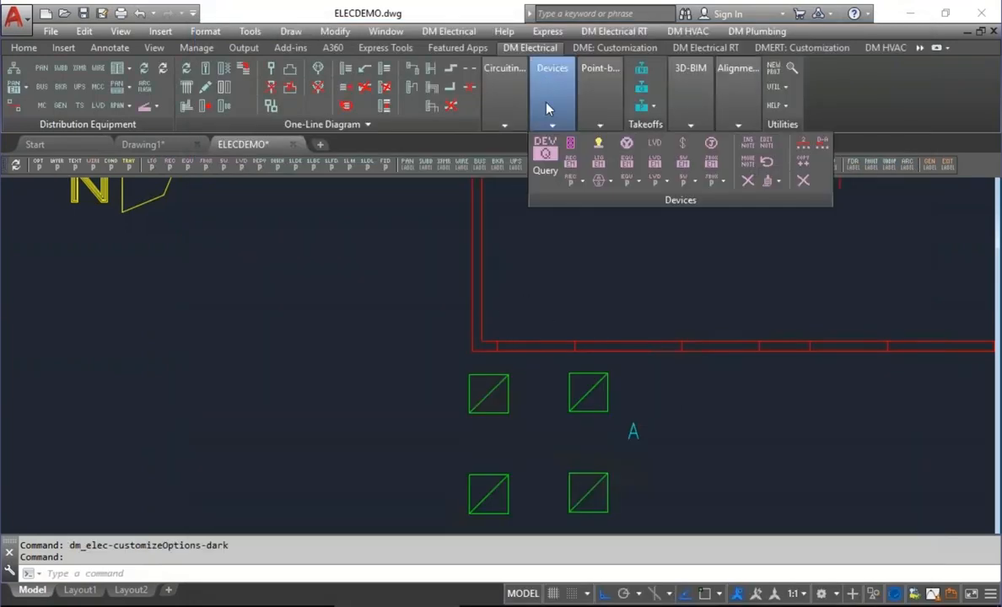
pyautogui.click(603, 180)
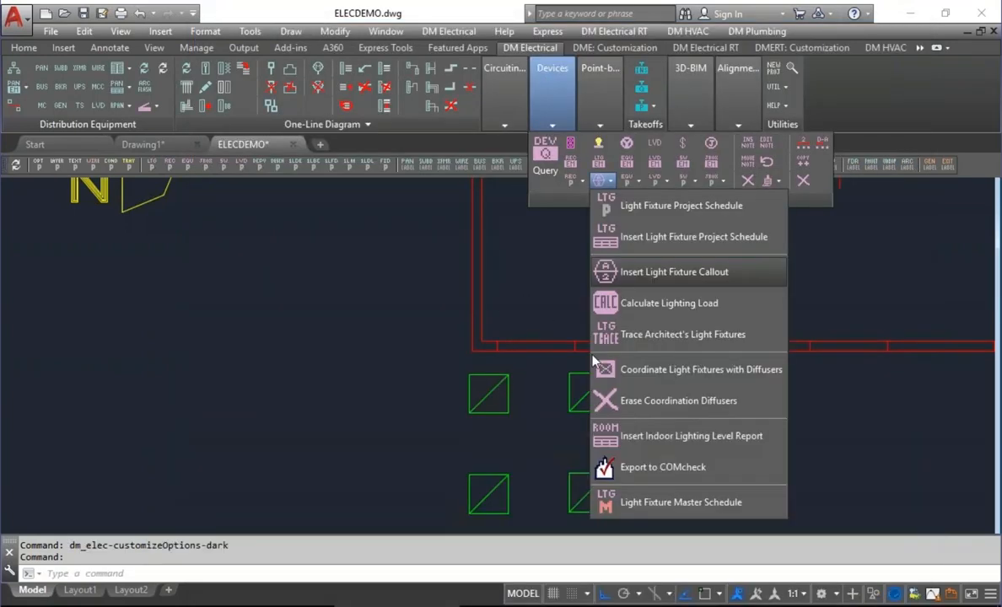
pyautogui.click(662, 274)
pyautogui.click(482, 400)
pyautogui.click(340, 402)
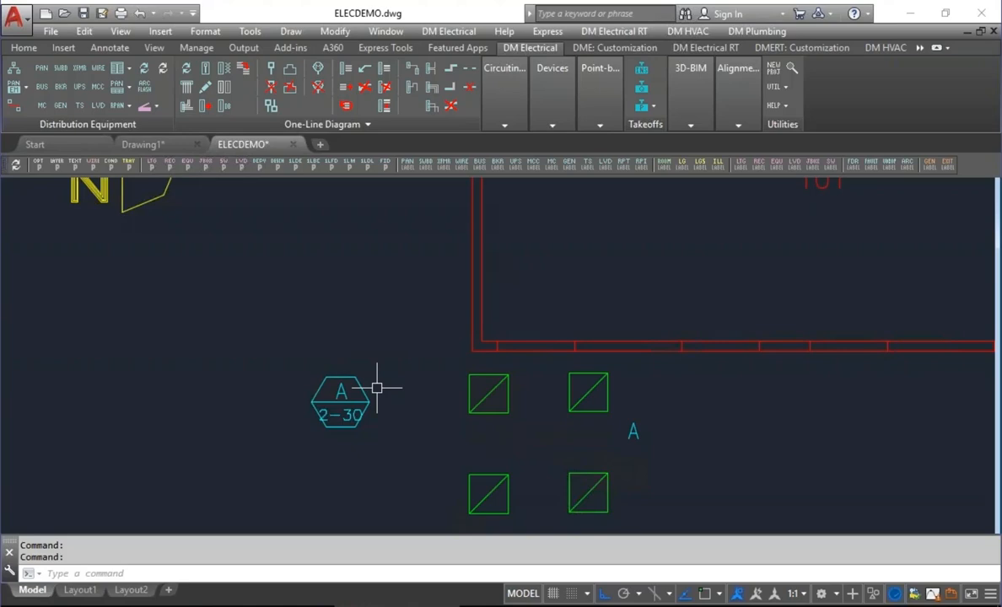
# Set the Light Fixtures project option "Insert callout after each light fixture" to Yes.
pyautogui.click(39, 164)
pyautogui.click(902, 193)
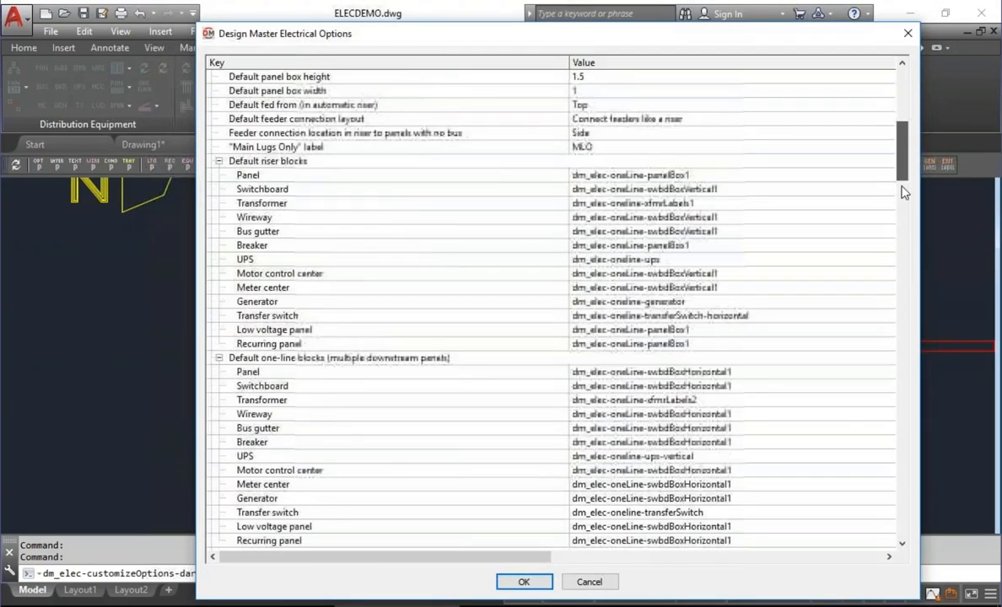
pyautogui.scroll(-15, 903, 193)
pyautogui.click(387, 275)
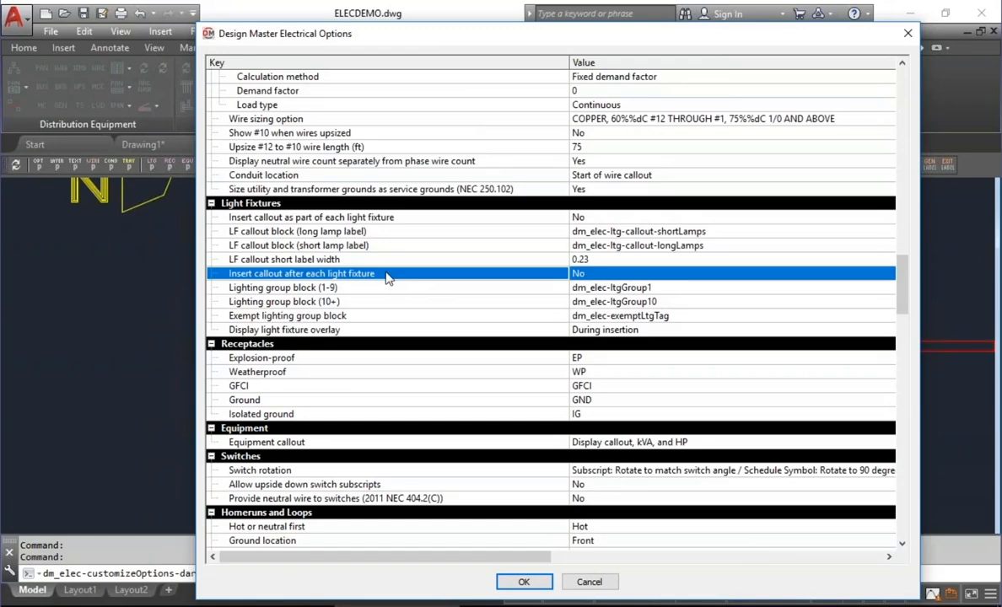
pyautogui.click(608, 274)
pyautogui.click(590, 273)
pyautogui.click(615, 291)
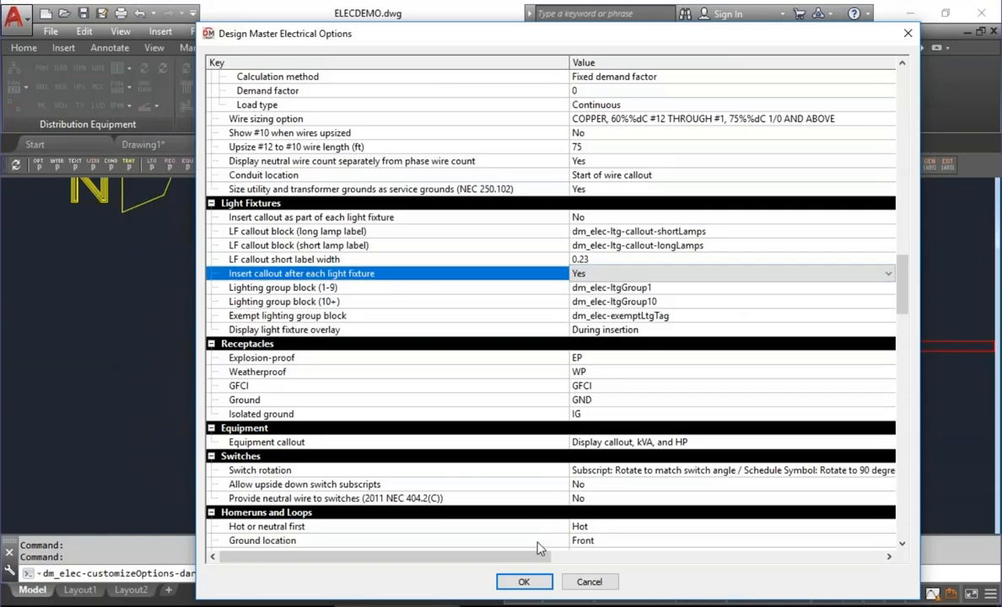
pyautogui.click(524, 582)
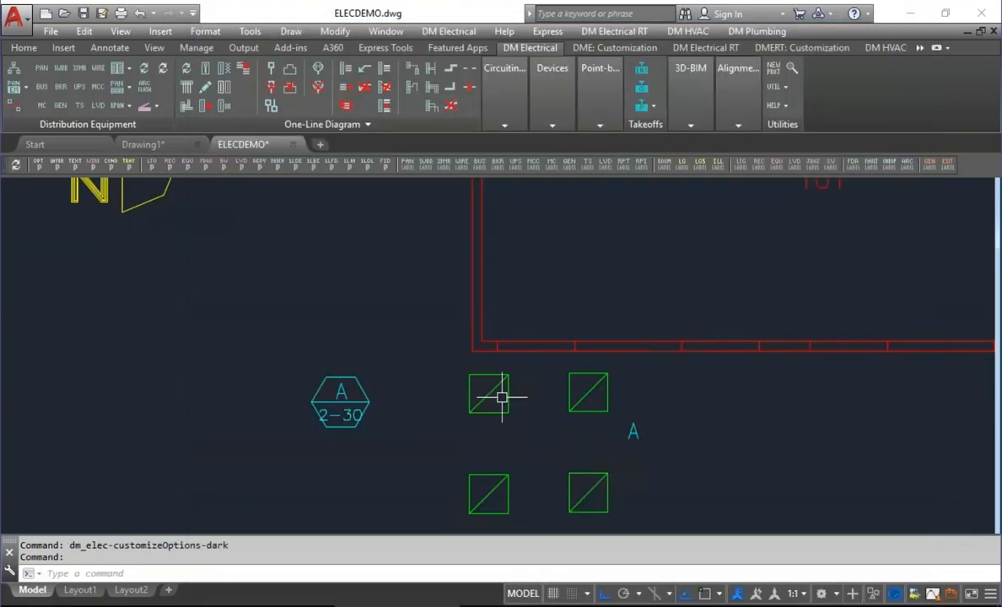
# Insert a type A light fixture below the Lobby's lower wall, east of the copied fixtures, with its callout to its right.
pyautogui.click(548, 108)
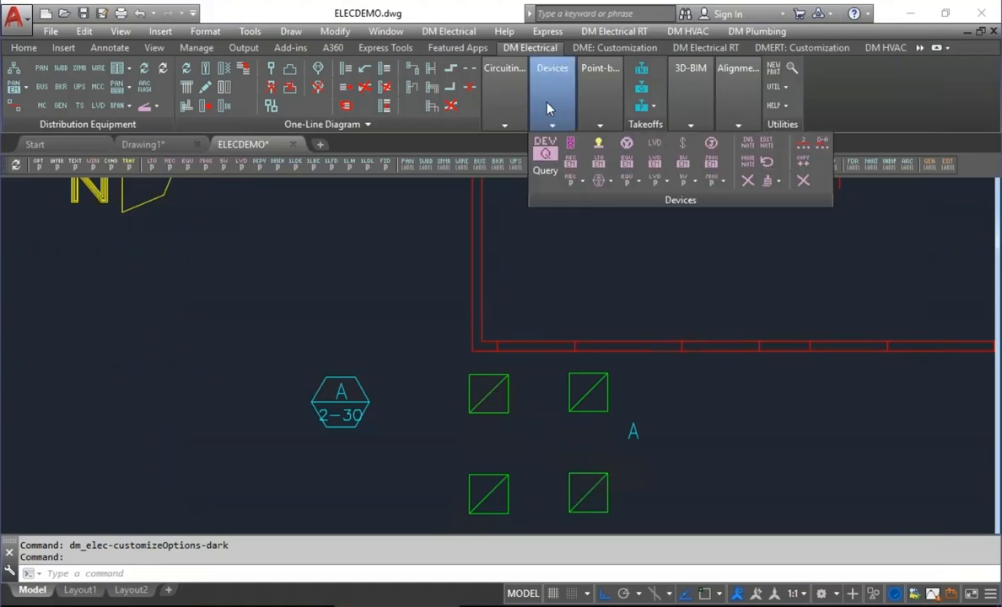
pyautogui.click(604, 180)
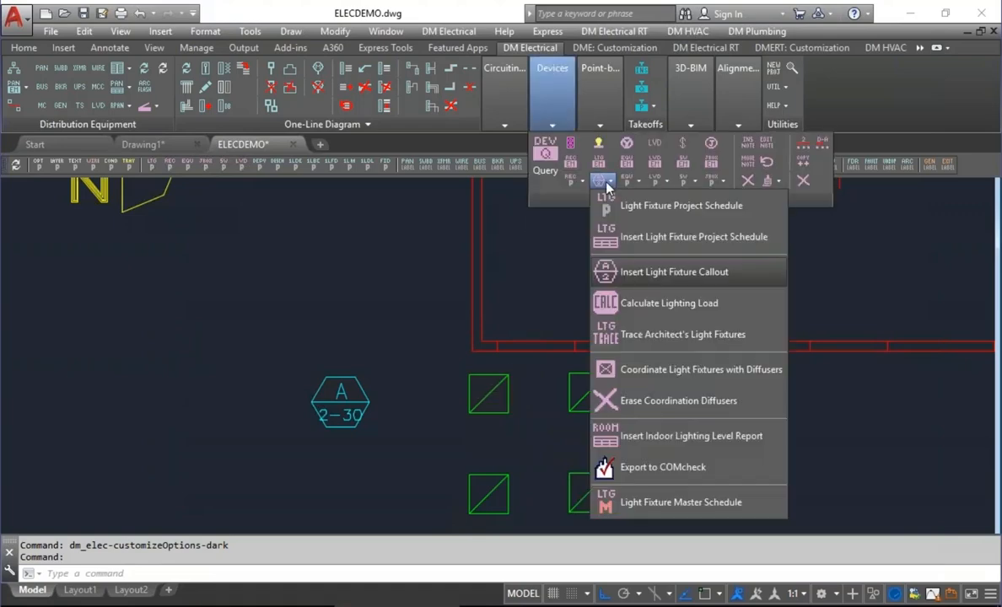
pyautogui.click(647, 271)
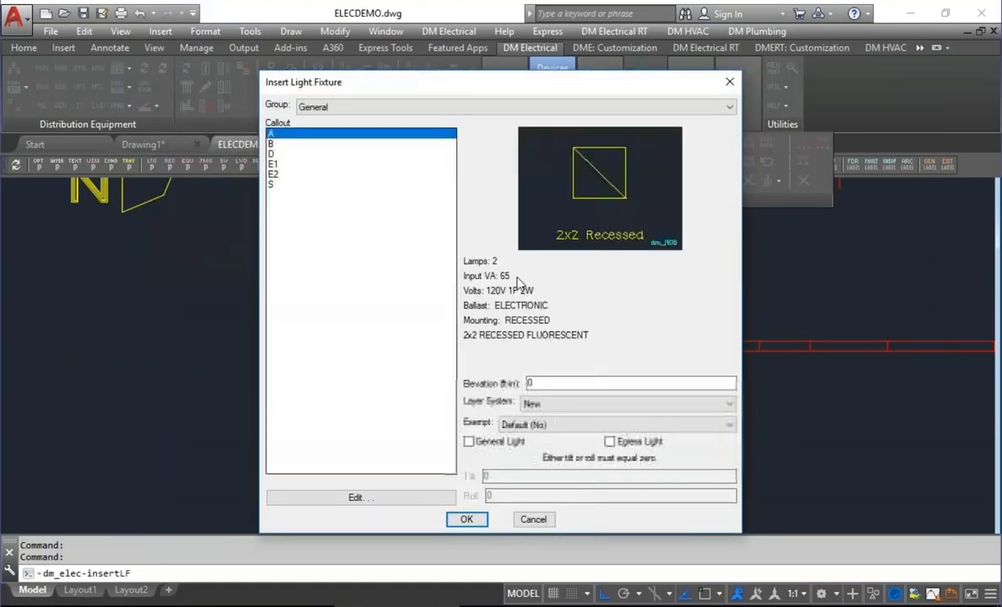
pyautogui.click(469, 520)
pyautogui.moveTo(664, 402); pyautogui.dragTo(531, 414, button='middle')
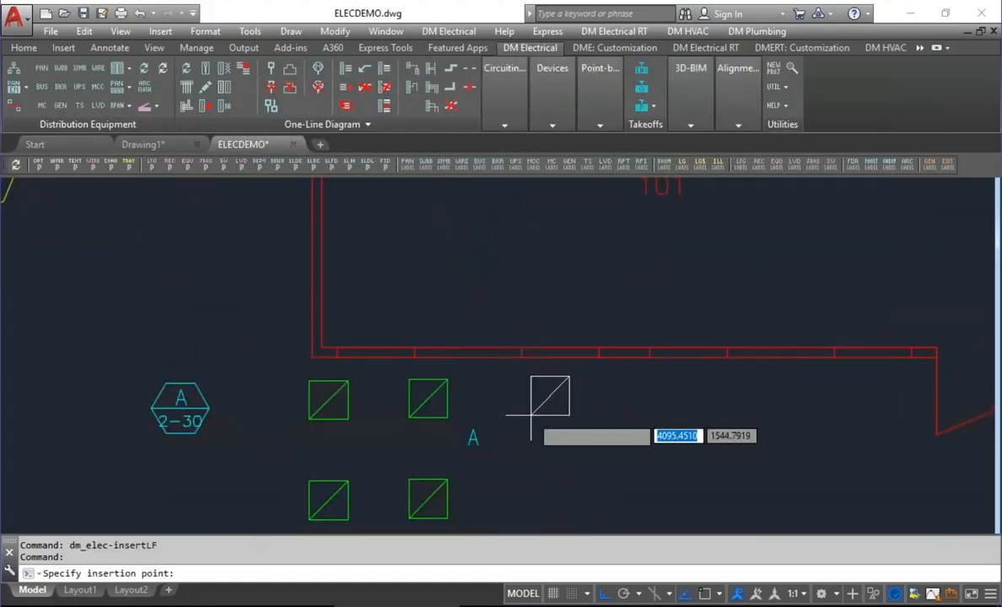
pyautogui.click(530, 414)
pyautogui.press('Return')
pyautogui.click(631, 411)
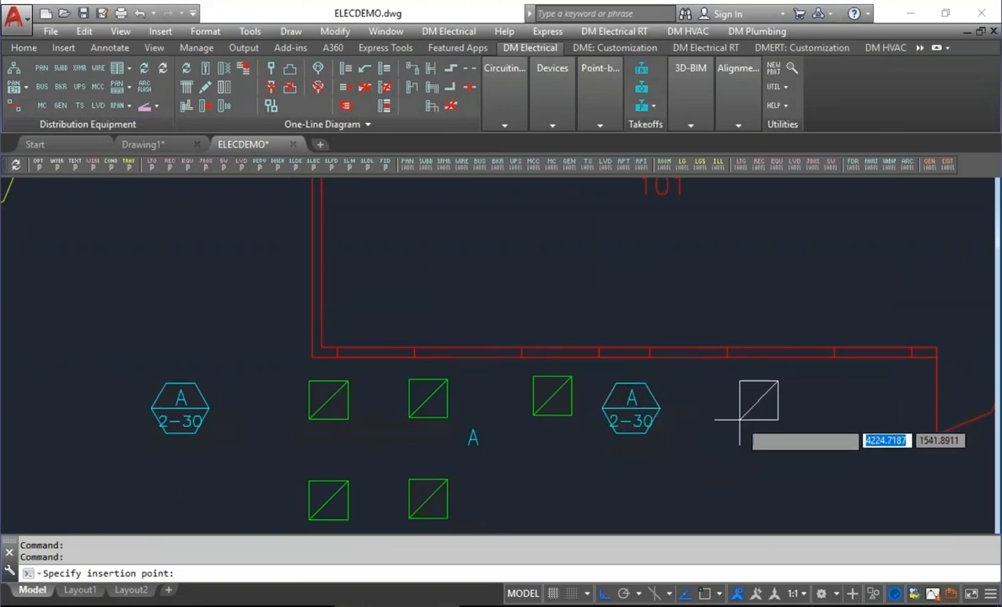
# Insert a second type A fixture farther along the Lobby's lower wall, with its callout to its lower right, and end the insertion.
pyautogui.click(712, 413)
pyautogui.press('Return')
pyautogui.click(790, 413)
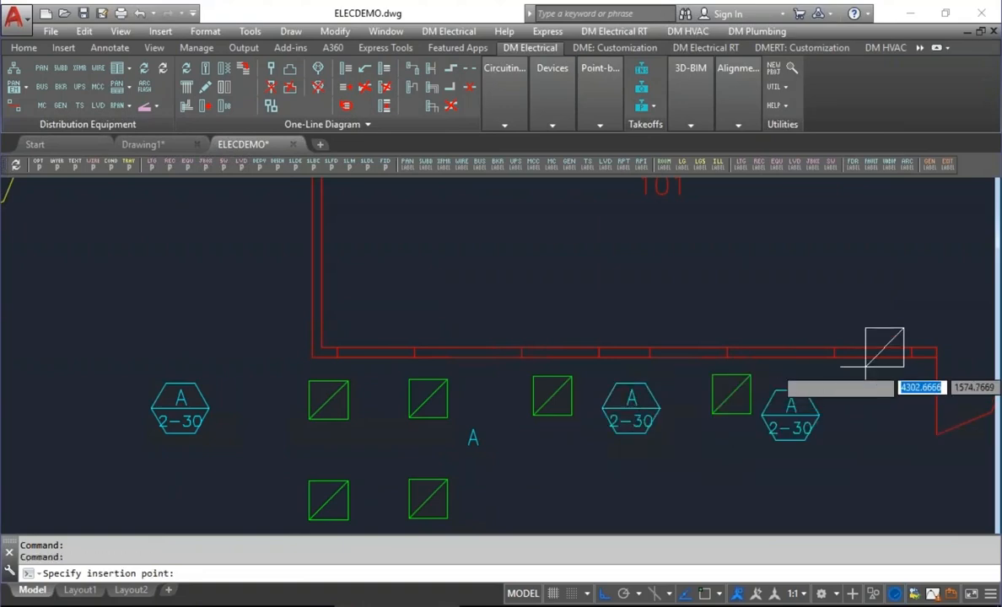
pyautogui.press('Return')
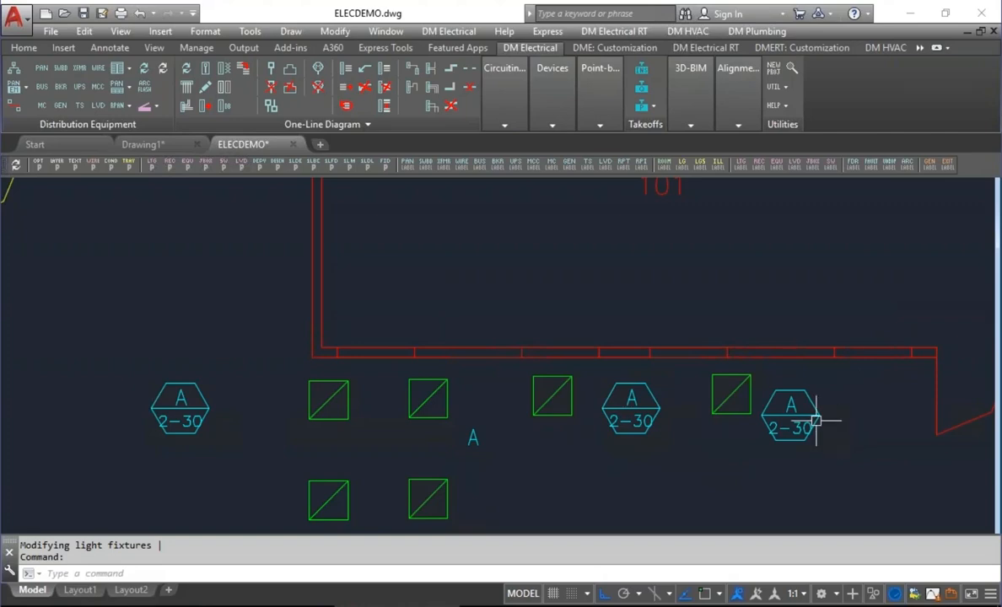
# Compare the fixtures labelled by separate callouts with the lower type A fixture whose callout is part of its block.
pyautogui.moveTo(563, 467); pyautogui.dragTo(661, 275, button='middle')
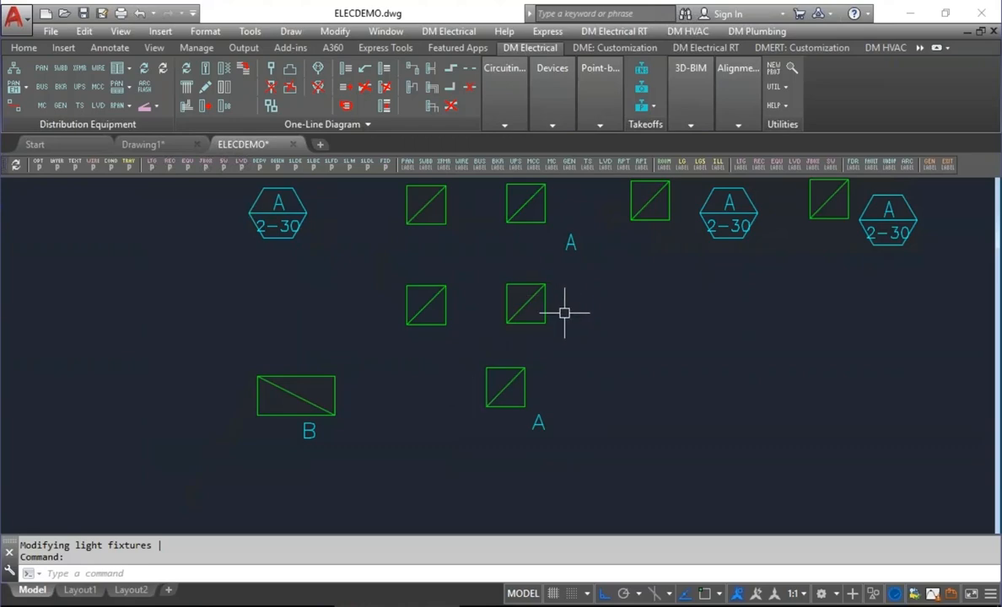
pyautogui.moveTo(692, 233); pyautogui.dragTo(676, 247, button='middle')
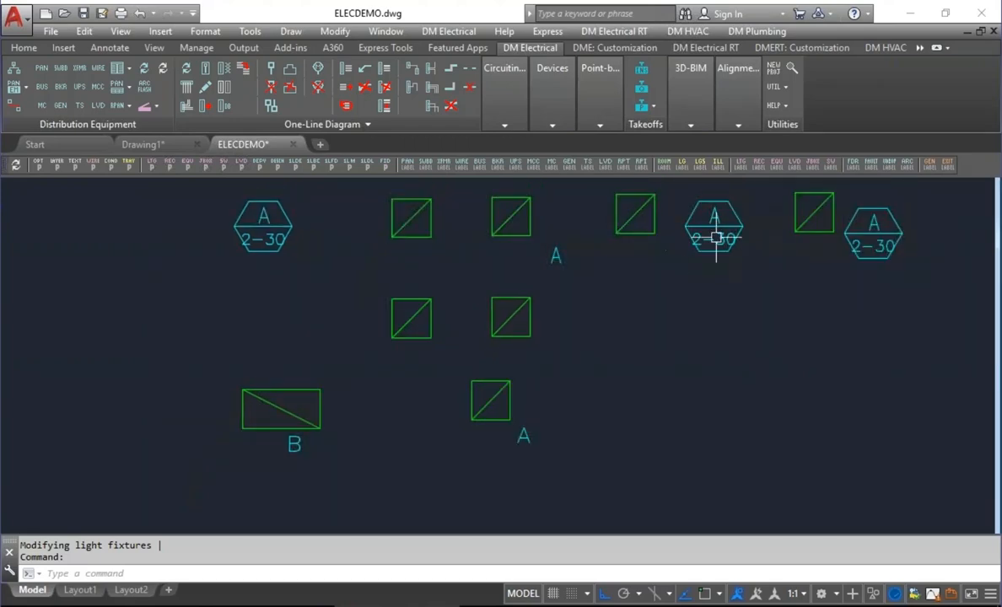
pyautogui.moveTo(716, 239)
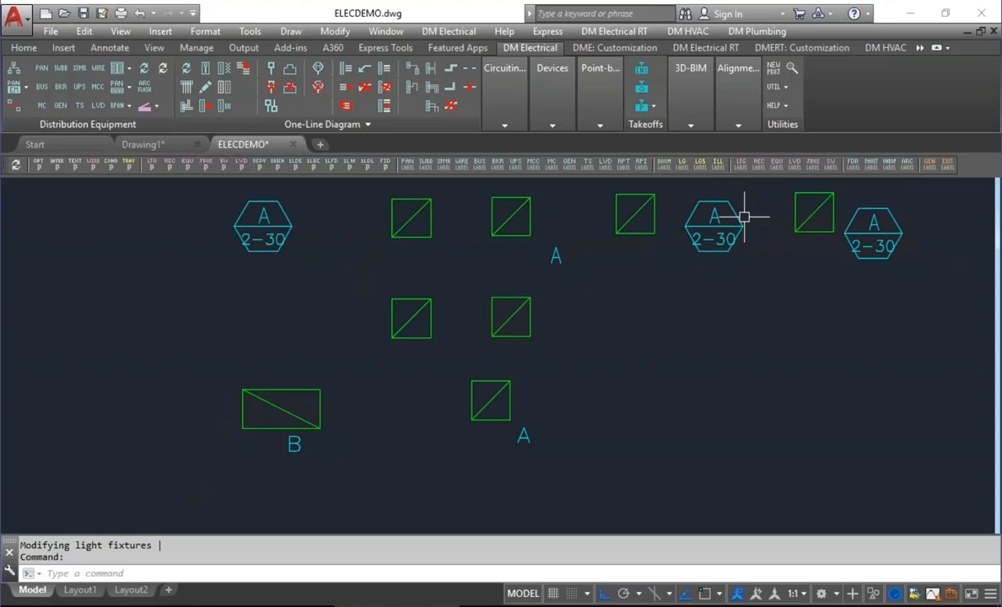
pyautogui.click(509, 415)
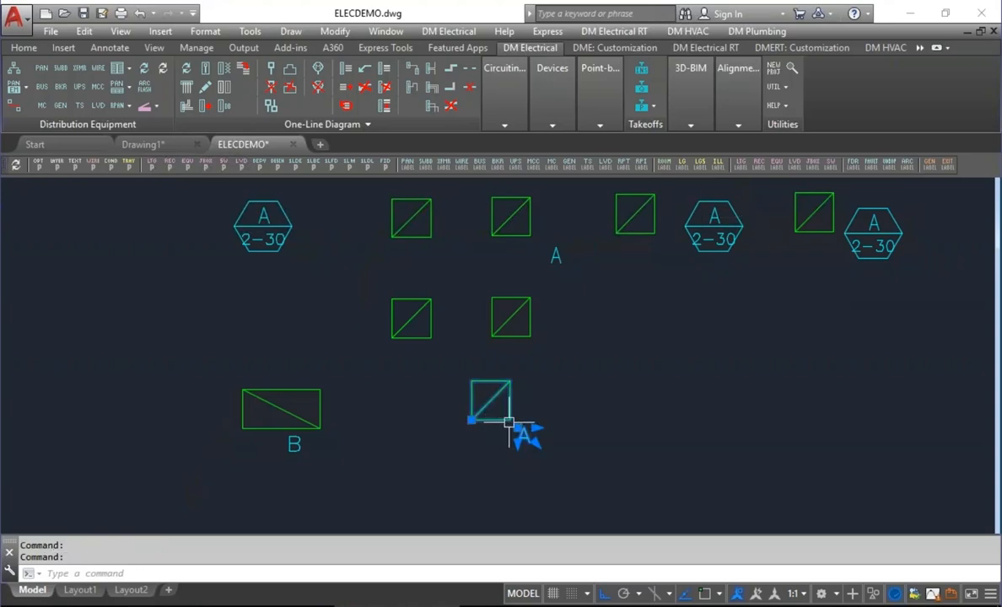
pyautogui.moveTo(616, 300); pyautogui.dragTo(557, 373, button='middle')
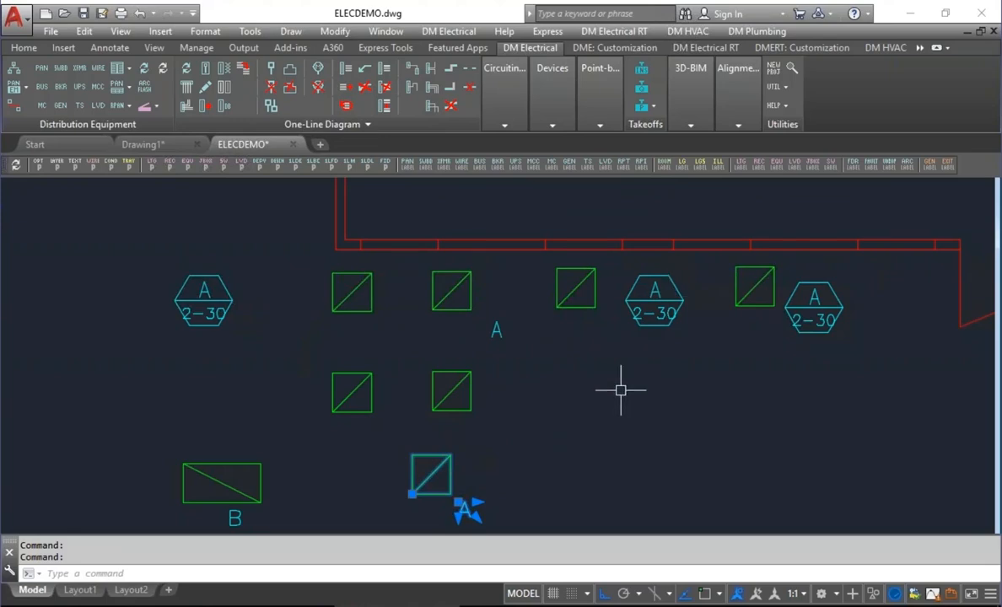
pyautogui.press('Escape')
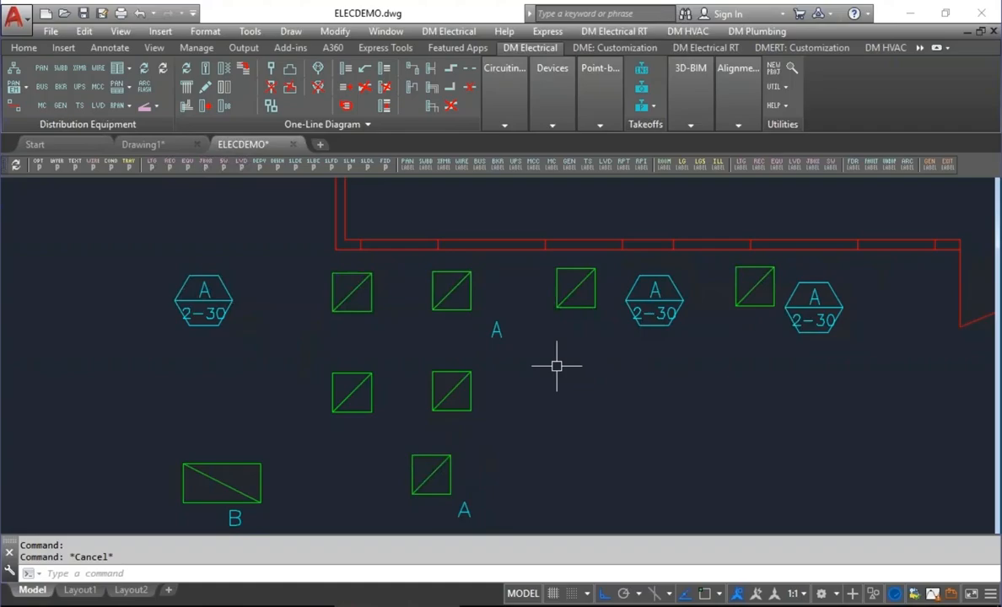
# Review the "Lighting group block (1-9)" and "Lighting group block (10+)" options and leave the project options without saving.
pyautogui.click(37, 166)
pyautogui.moveTo(907, 95); pyautogui.dragTo(882, 286)
pyautogui.click(323, 259)
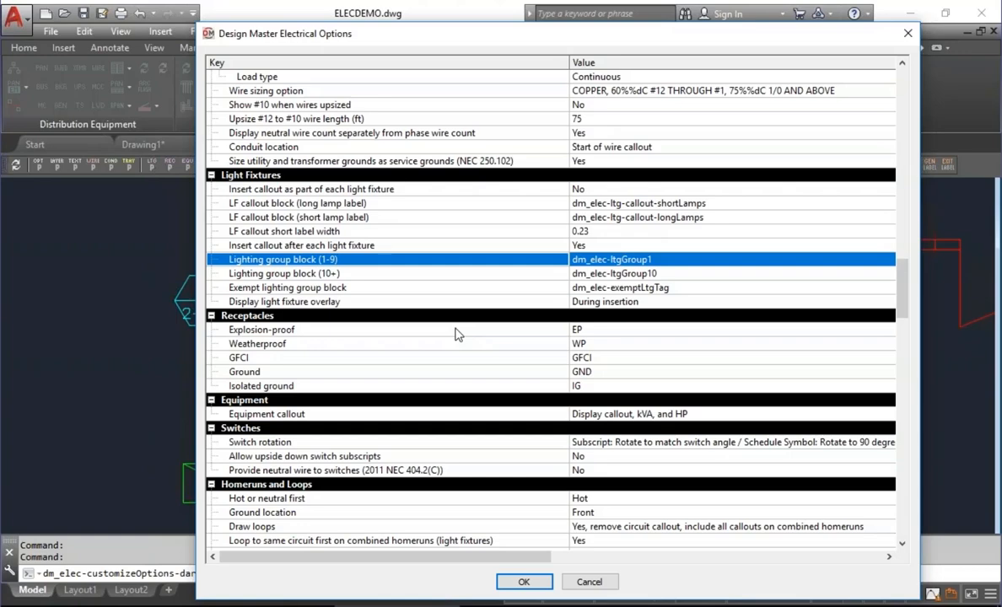
pyautogui.click(393, 276)
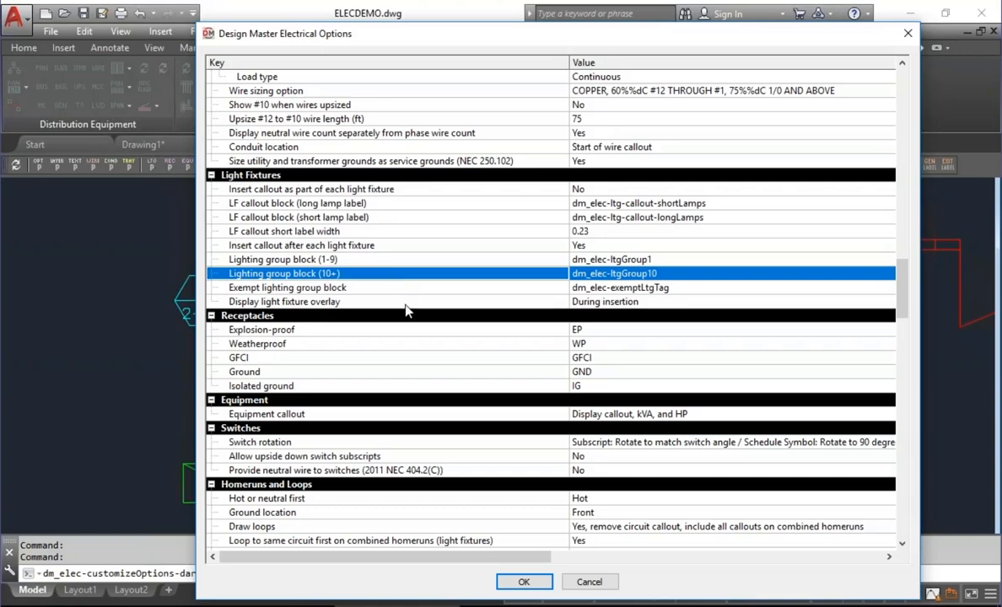
pyautogui.click(589, 582)
pyautogui.moveTo(645, 379); pyautogui.dragTo(642, 394, button='middle')
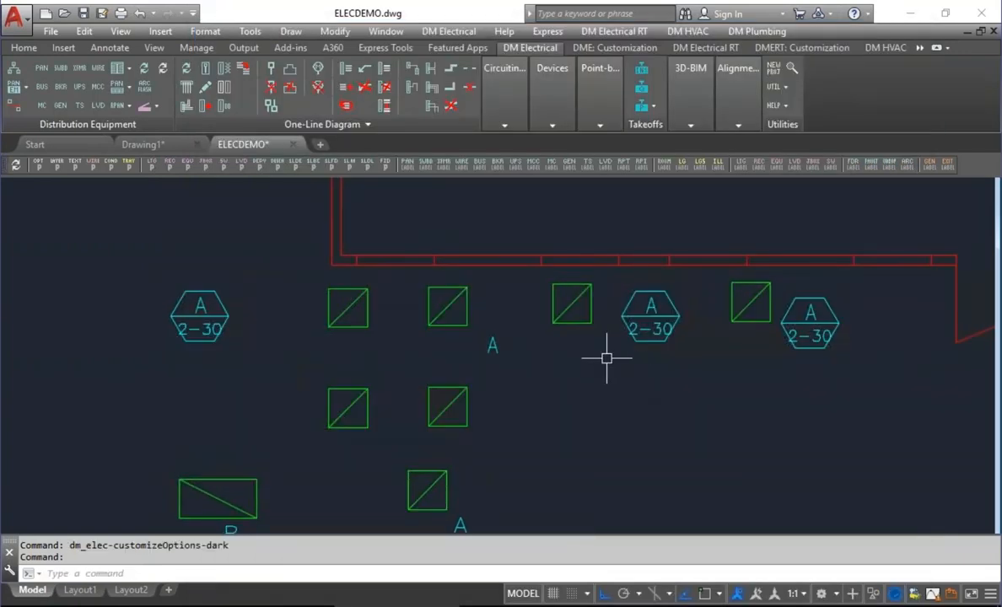
# Show the Lighting Groups tools in the ribbon and create a new lighting group named A.
pyautogui.rightClick(837, 91)
pyautogui.moveTo(760, 158)
pyautogui.click(875, 351)
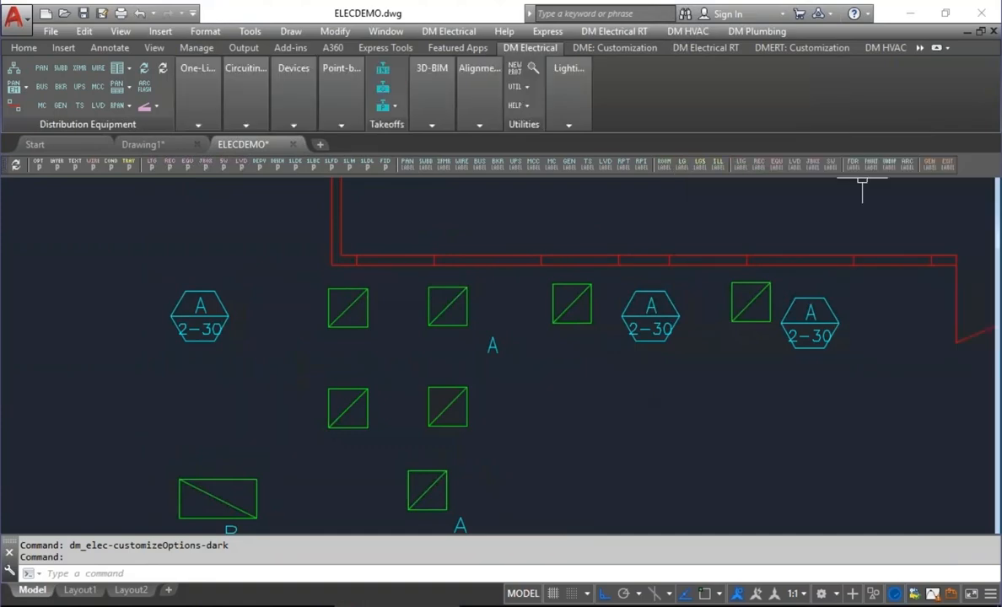
pyautogui.moveTo(567, 99)
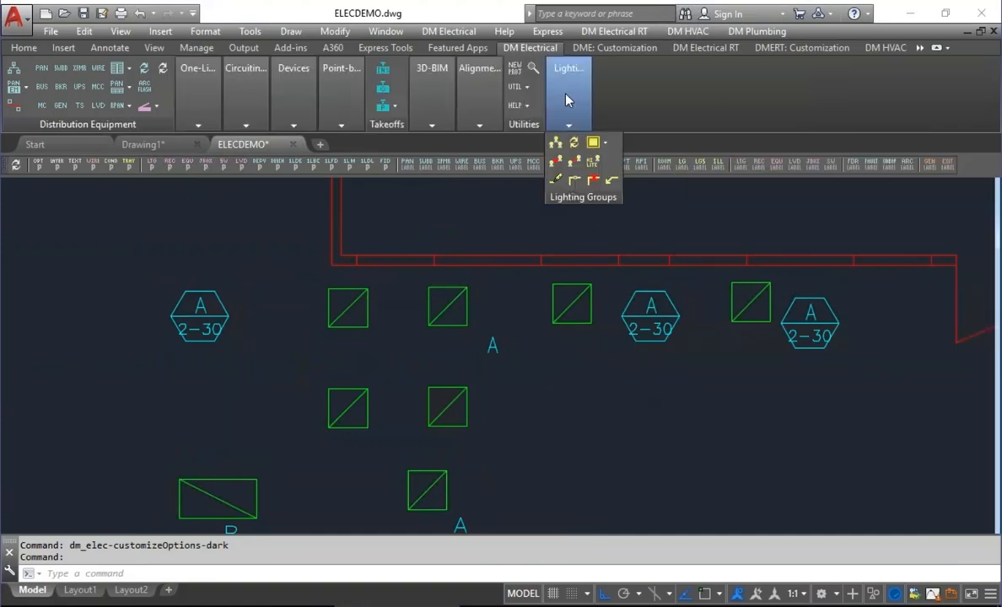
pyautogui.click(555, 141)
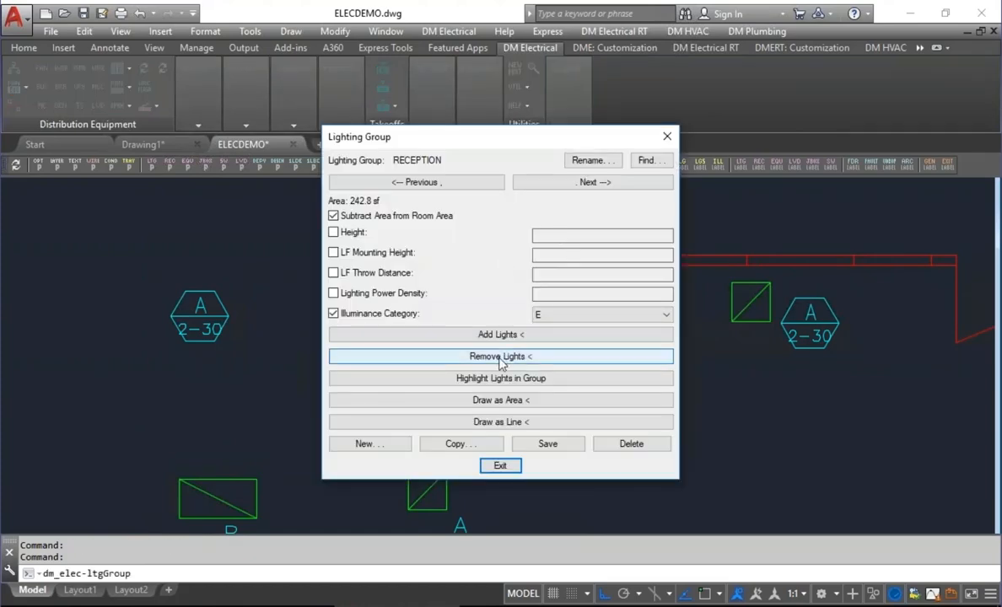
pyautogui.click(387, 447)
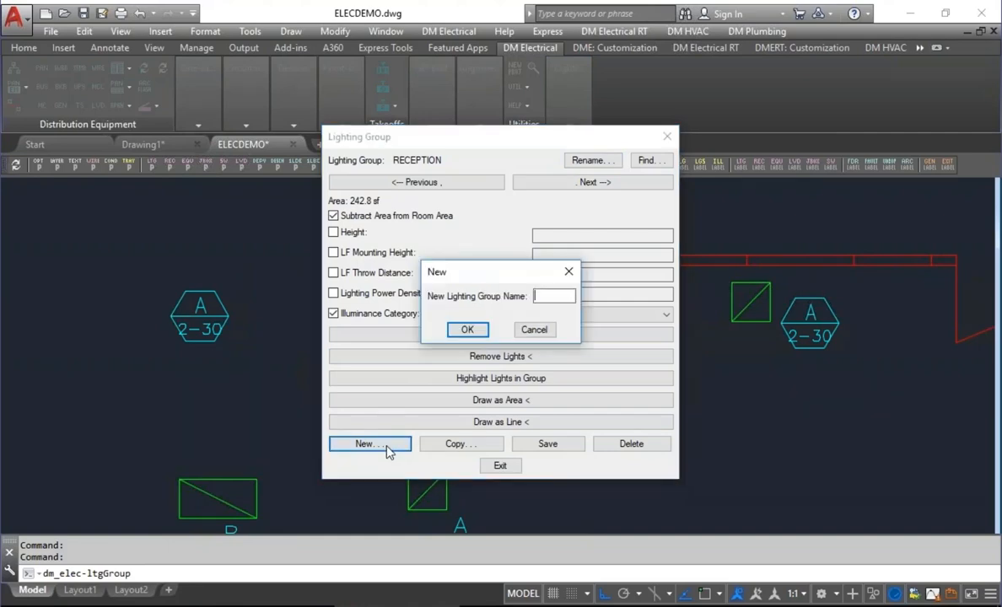
pyautogui.write('A')
pyautogui.press('Return')
# Add the two upper-row light fixtures below the Lobby's lower wall to lighting group A and close the group settings.
pyautogui.click(423, 335)
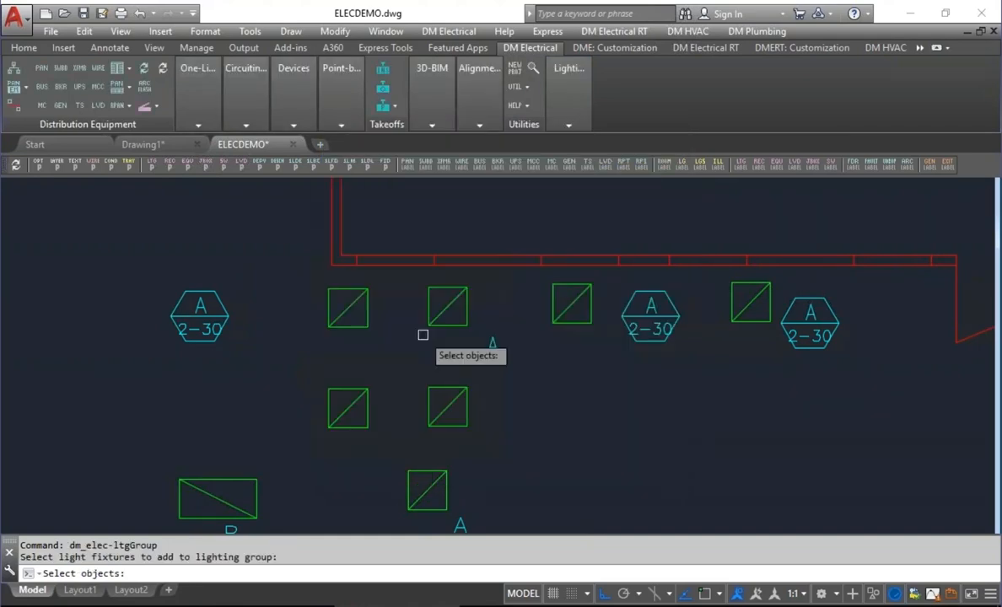
pyautogui.click(495, 319)
pyautogui.click(291, 286)
pyautogui.press('Return')
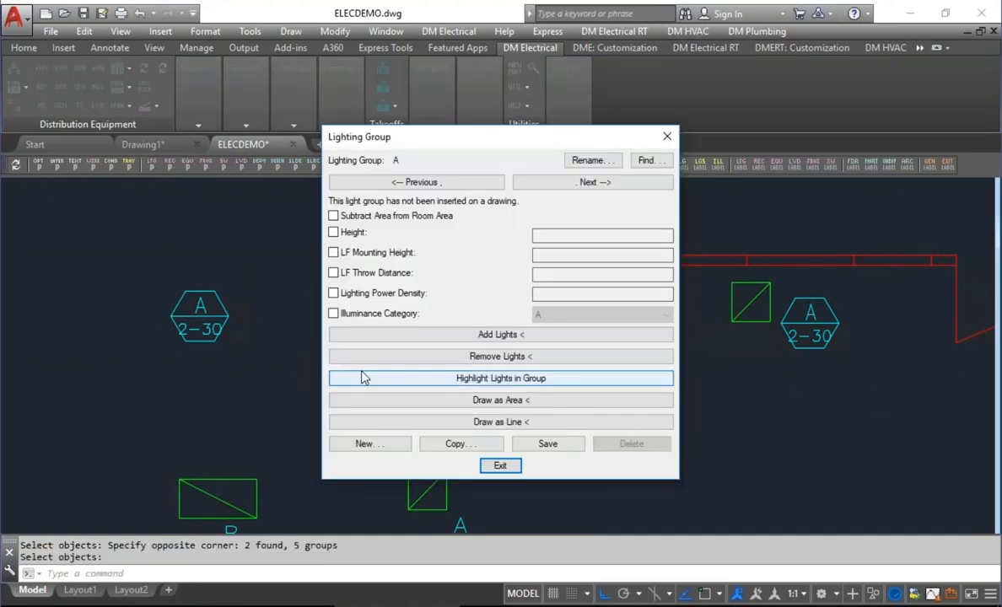
pyautogui.click(500, 466)
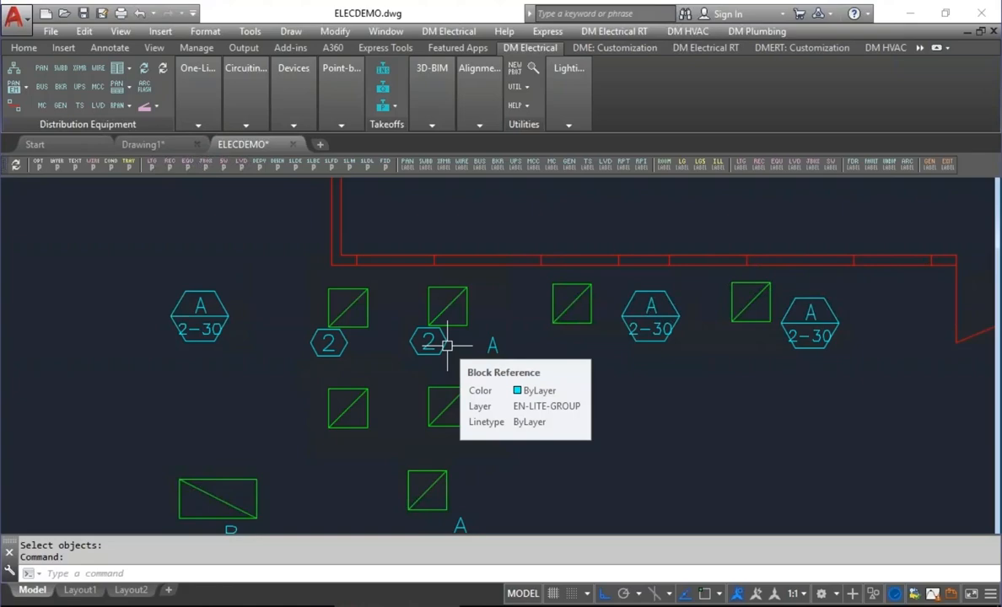
# Clear the "Lighting group block (1-9)" and "Lighting group block (10+)" values in the Light Fixtures project options and save.
pyautogui.click(463, 34)
pyautogui.click(428, 31)
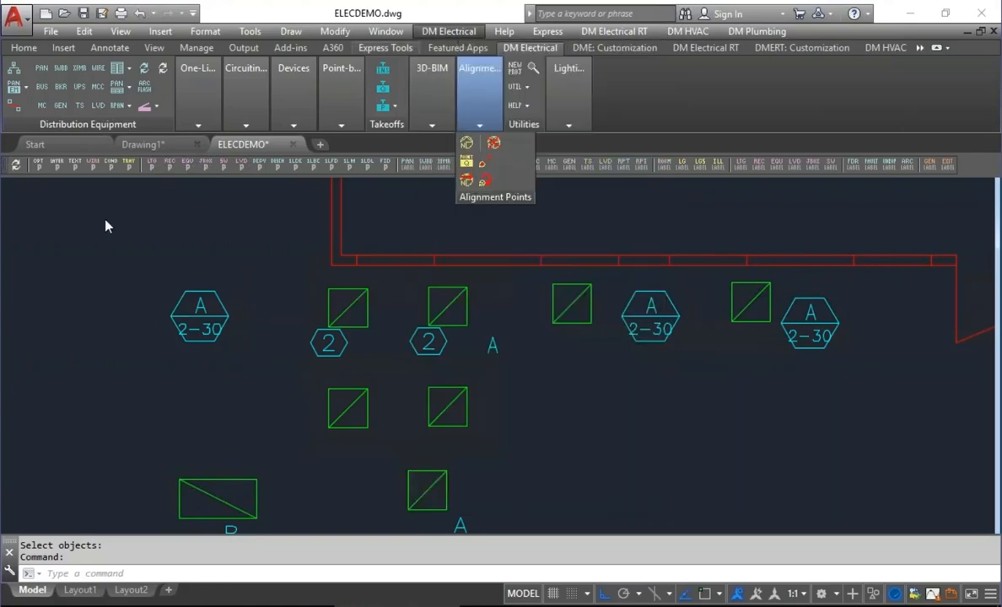
pyautogui.click(38, 162)
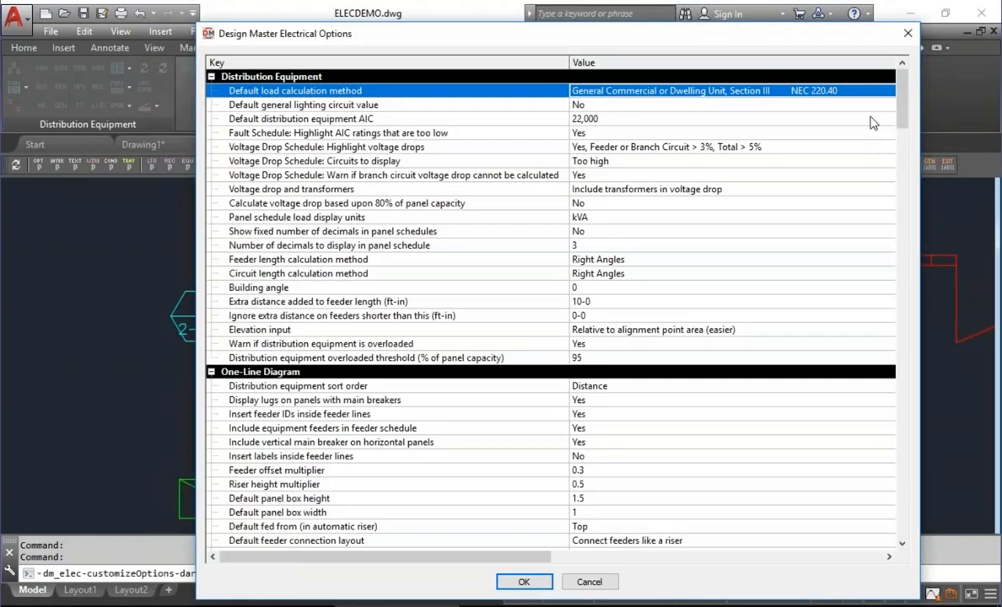
pyautogui.moveTo(901, 94); pyautogui.dragTo(898, 304)
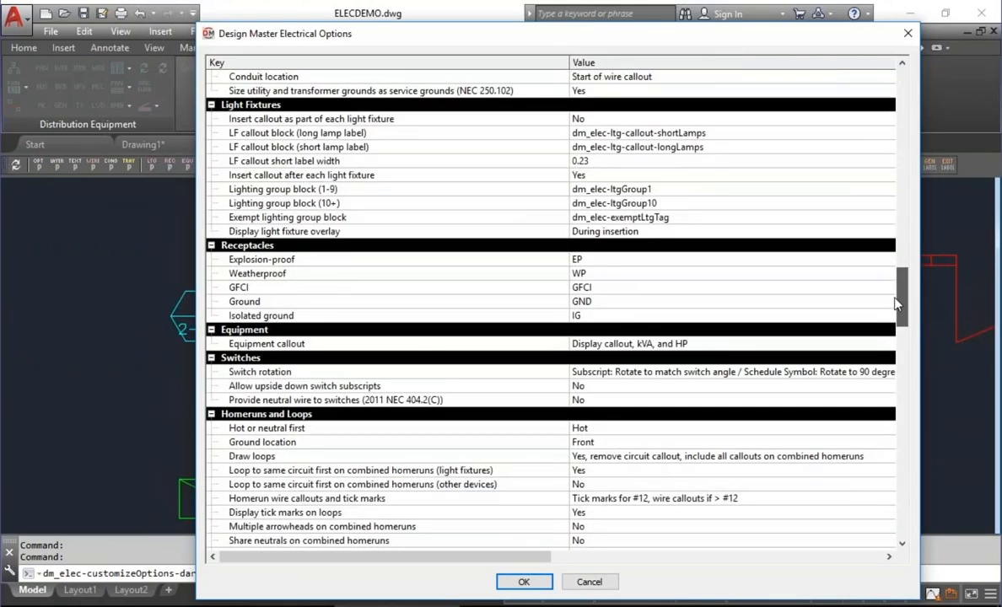
pyautogui.click(680, 189)
pyautogui.press('Return')
pyautogui.press('Delete')
pyautogui.press('Return')
pyautogui.press('Down')
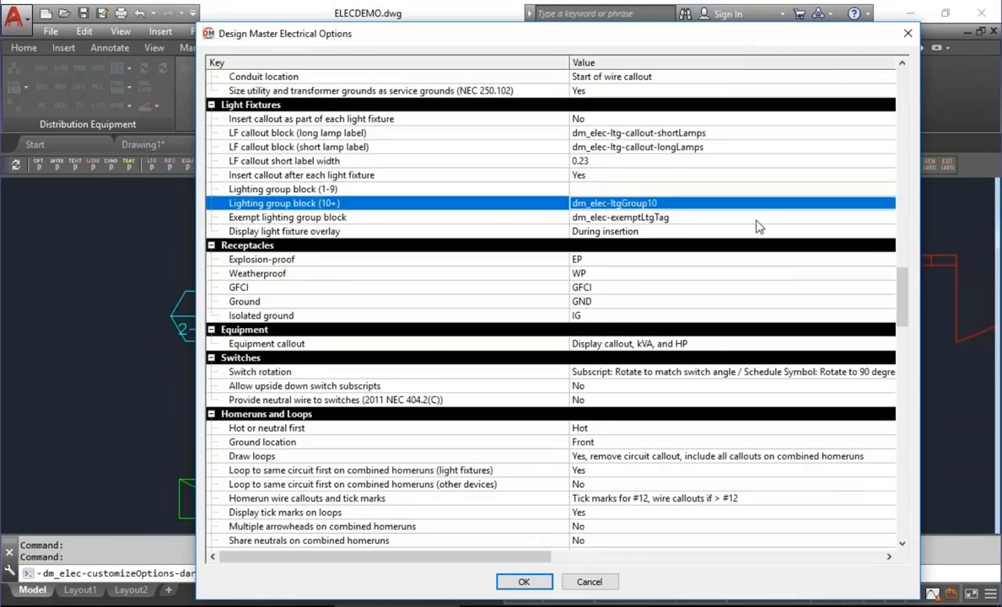
pyautogui.press('Return')
pyautogui.press('Delete')
pyautogui.press('Return')
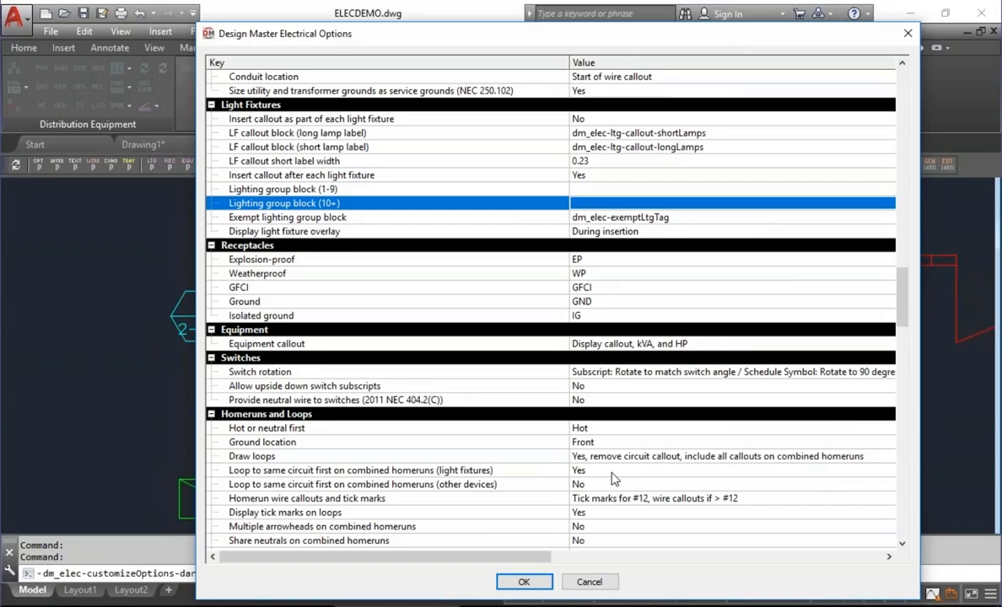
pyautogui.click(547, 582)
# Add the two light fixtures of the second row to lighting group A and close the group settings.
pyautogui.moveTo(589, 101)
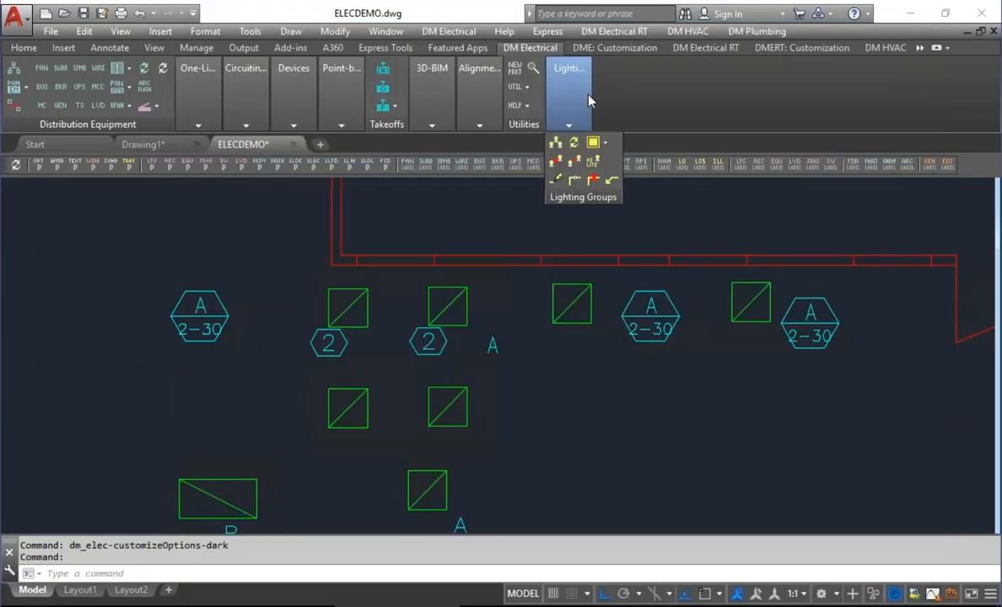
pyautogui.click(557, 144)
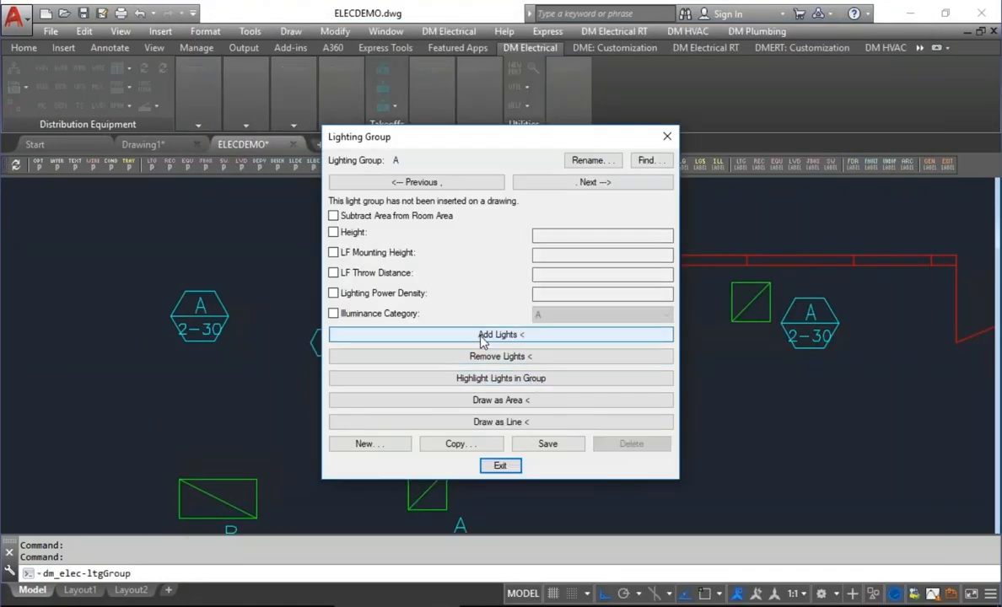
pyautogui.click(482, 340)
pyautogui.click(503, 412)
pyautogui.click(282, 412)
pyautogui.press('Return')
pyautogui.click(499, 468)
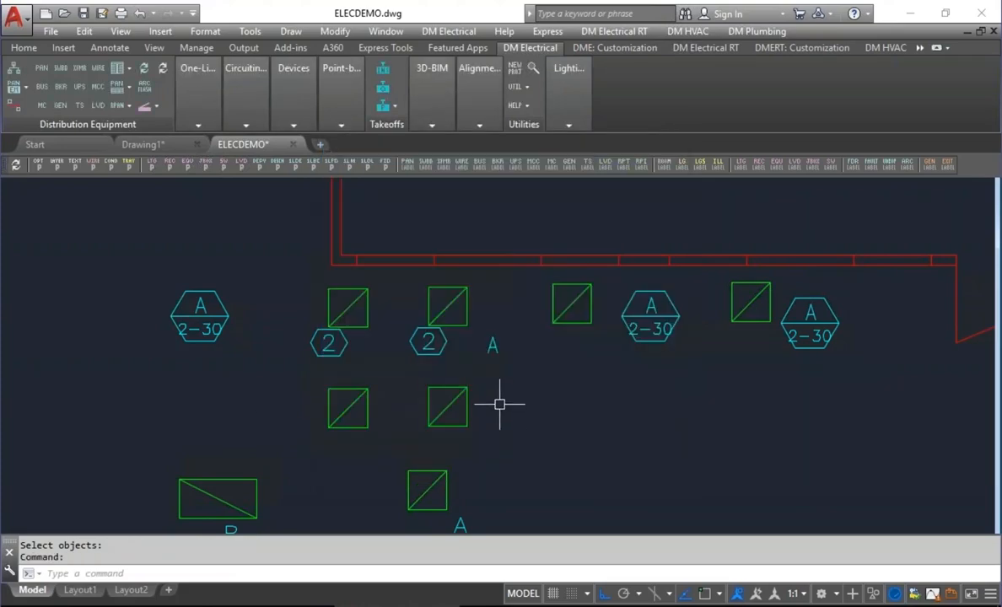
# Review the "Exempt lighting group block" value in the Light Fixtures project options and leave without saving.
pyautogui.click(15, 166)
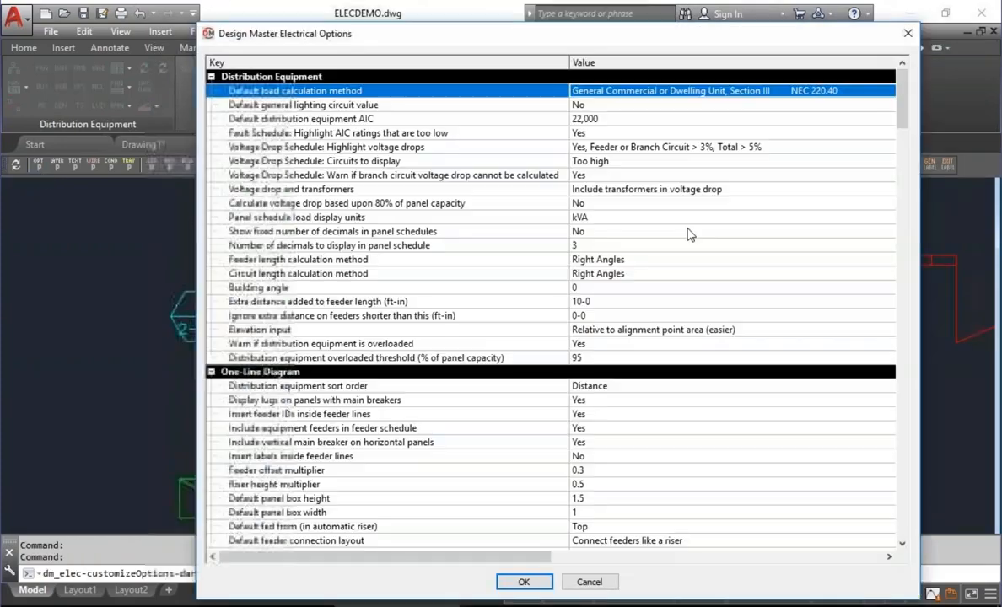
pyautogui.moveTo(900, 101); pyautogui.dragTo(901, 300)
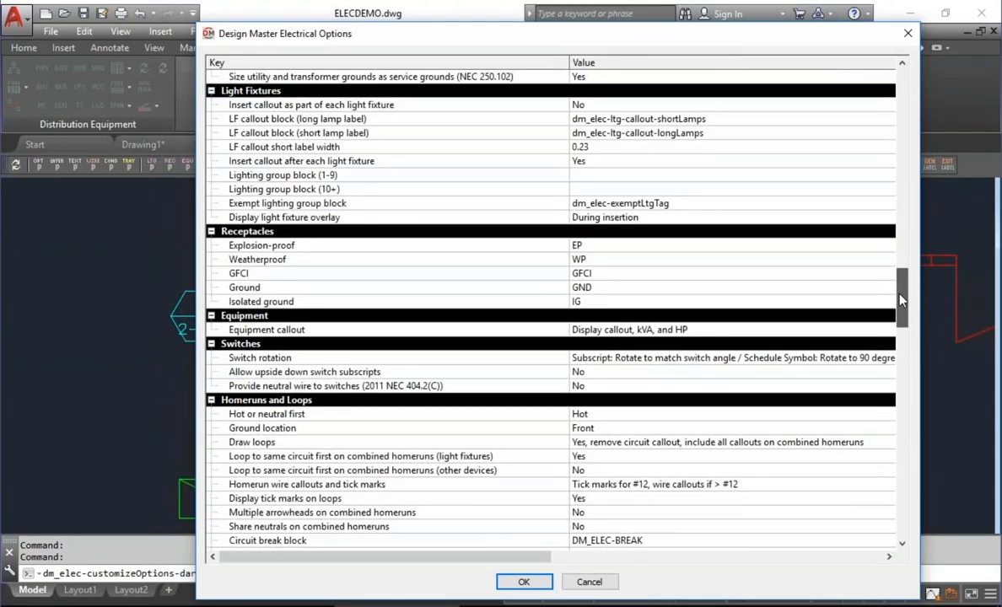
pyautogui.click(451, 207)
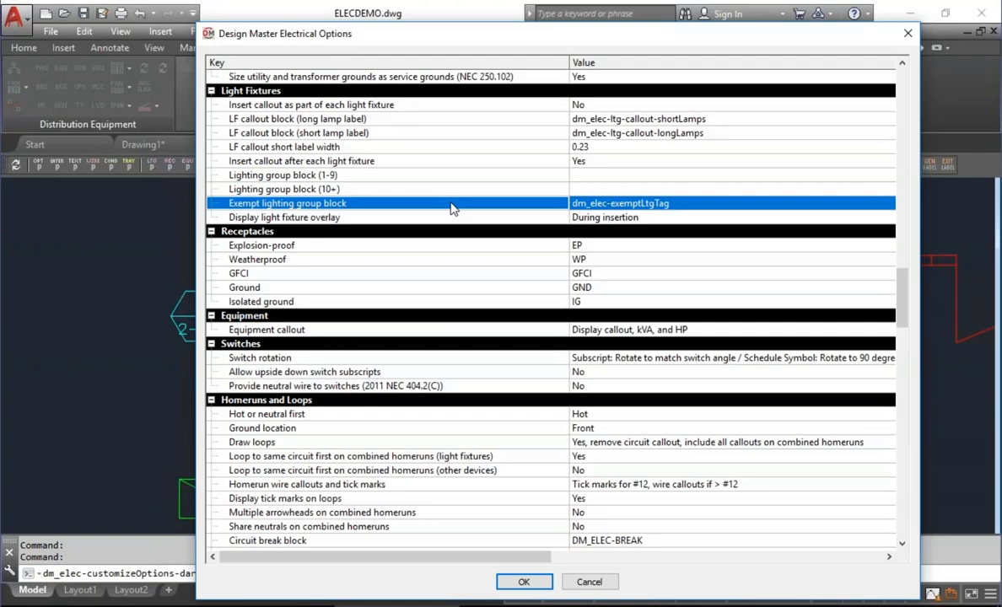
pyautogui.click(589, 582)
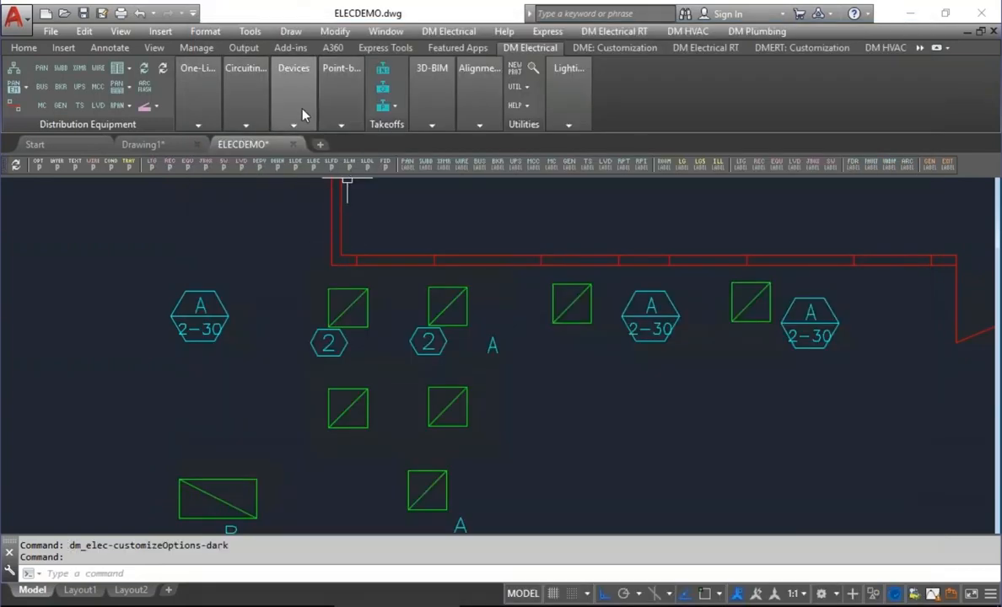
# Query the second row's right light fixture and set its Exempt from Energy Calcs option to Yes.
pyautogui.moveTo(280, 101)
pyautogui.click(291, 160)
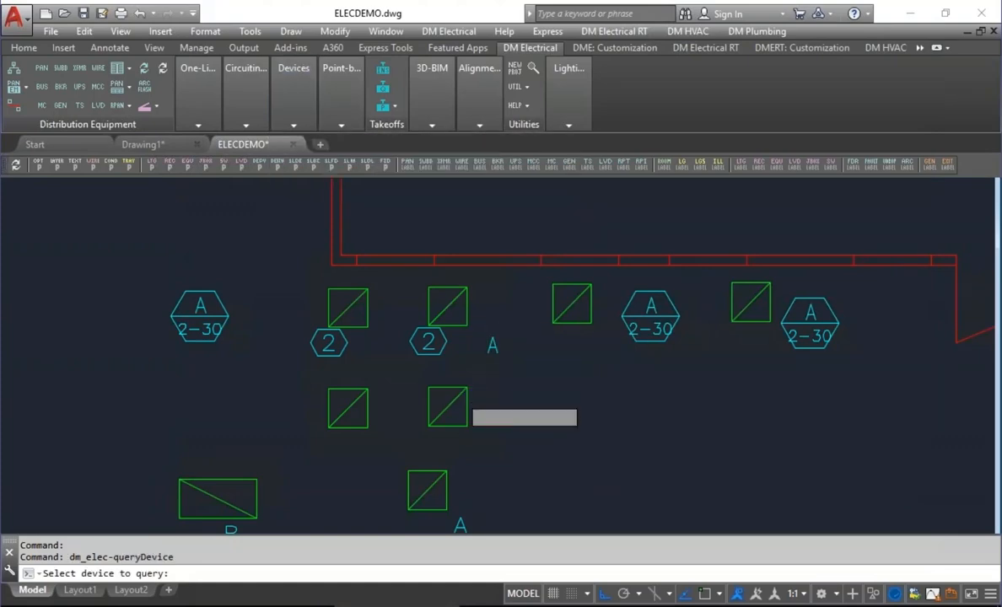
pyautogui.click(442, 404)
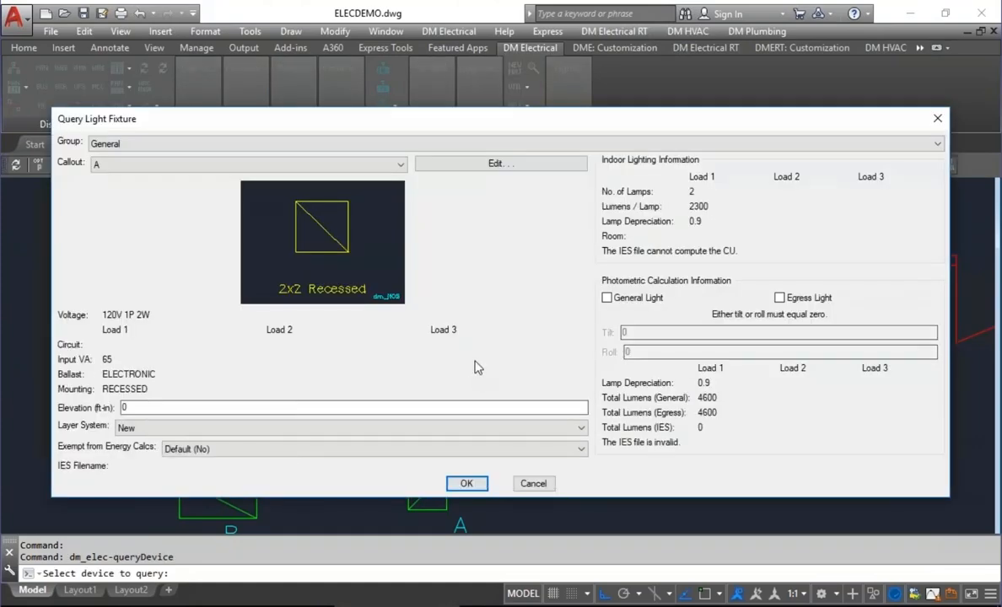
pyautogui.click(207, 450)
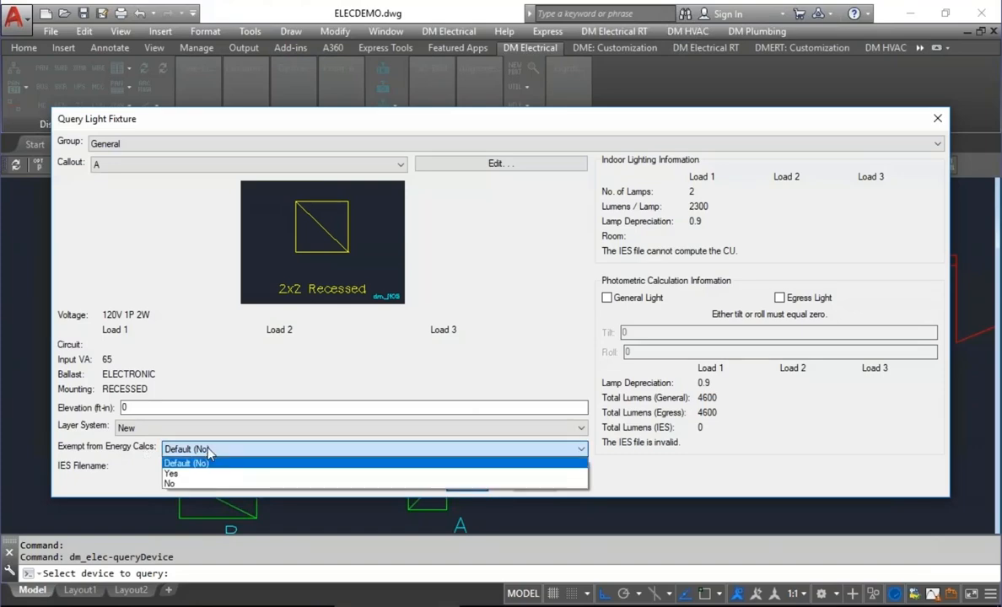
pyautogui.click(189, 474)
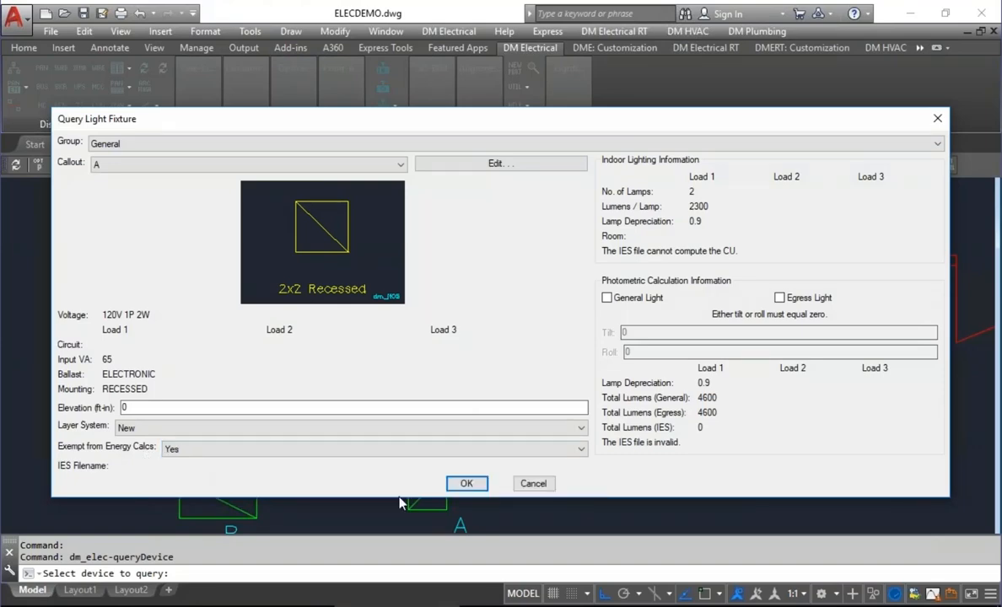
pyautogui.click(464, 484)
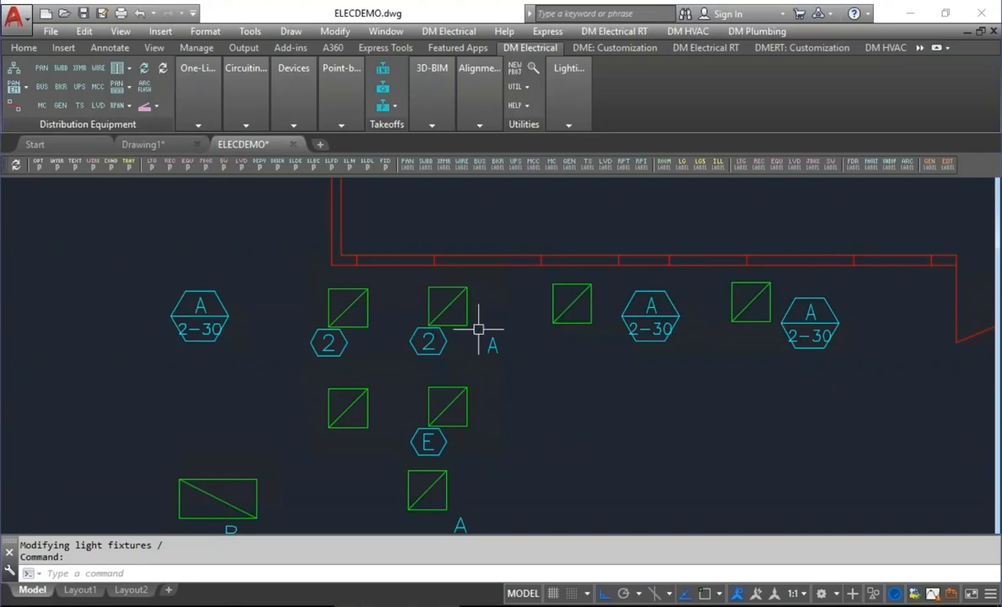
# Review the choices of the "Display light fixture overlay" project option, keeping During insertion.
pyautogui.click(39, 166)
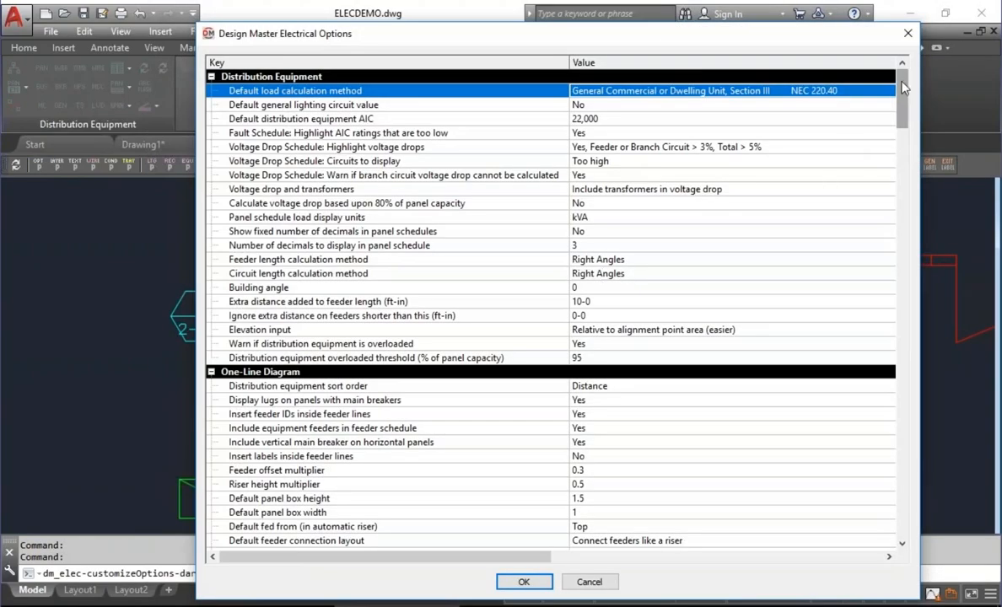
pyautogui.moveTo(903, 86); pyautogui.dragTo(899, 280)
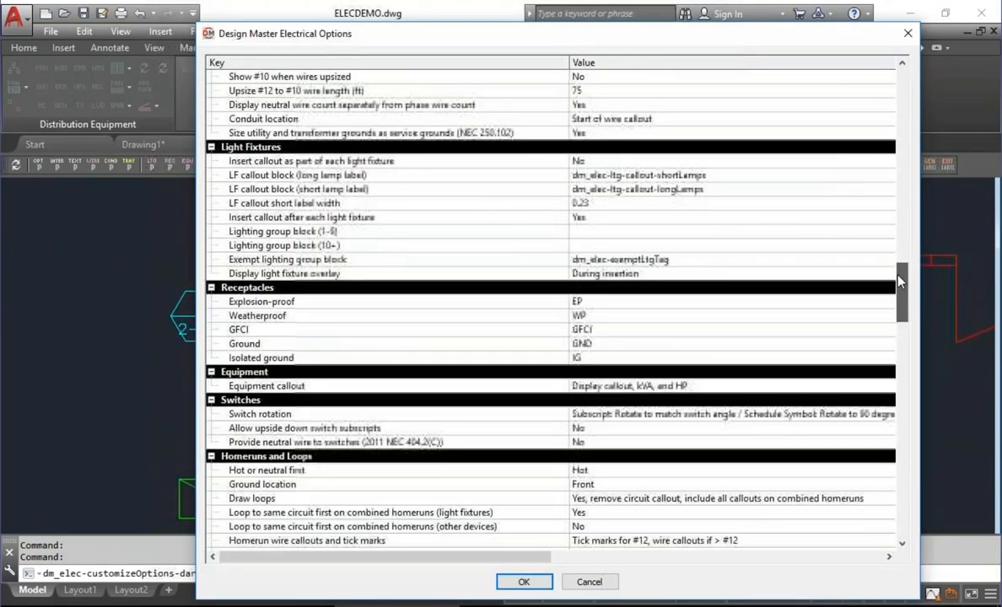
pyautogui.click(645, 276)
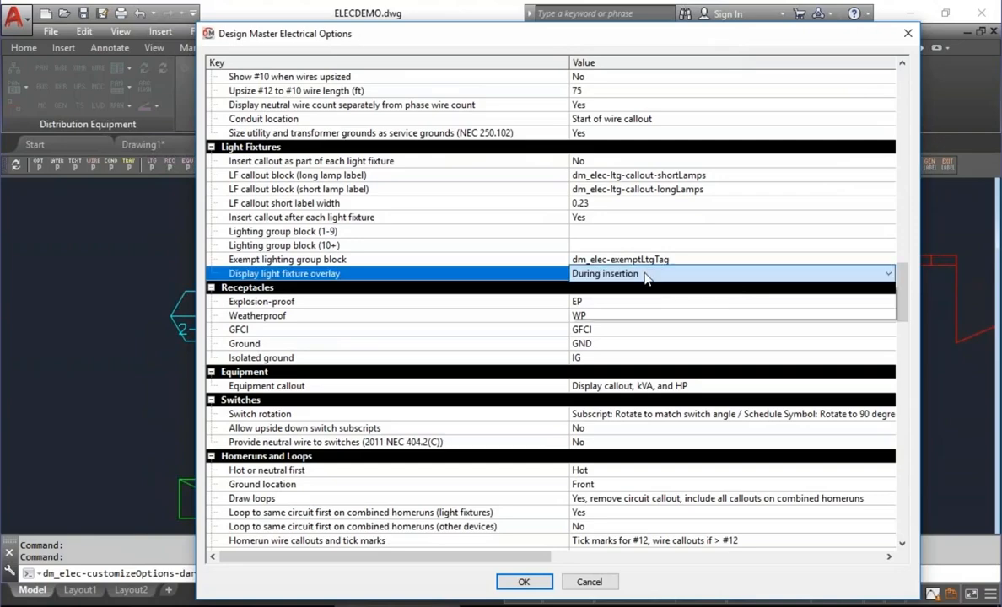
pyautogui.click(645, 276)
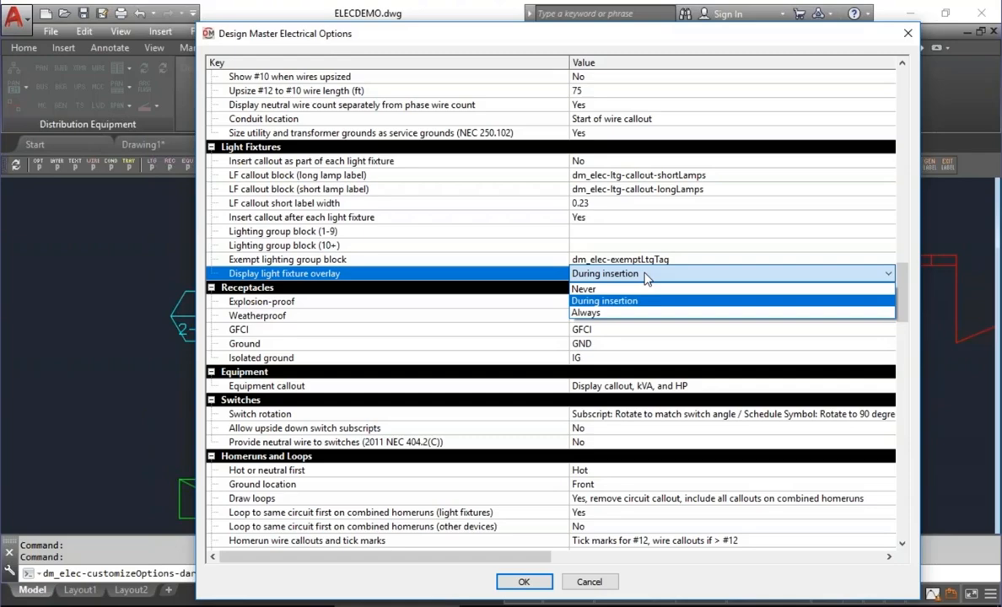
pyautogui.click(645, 276)
pyautogui.click(524, 582)
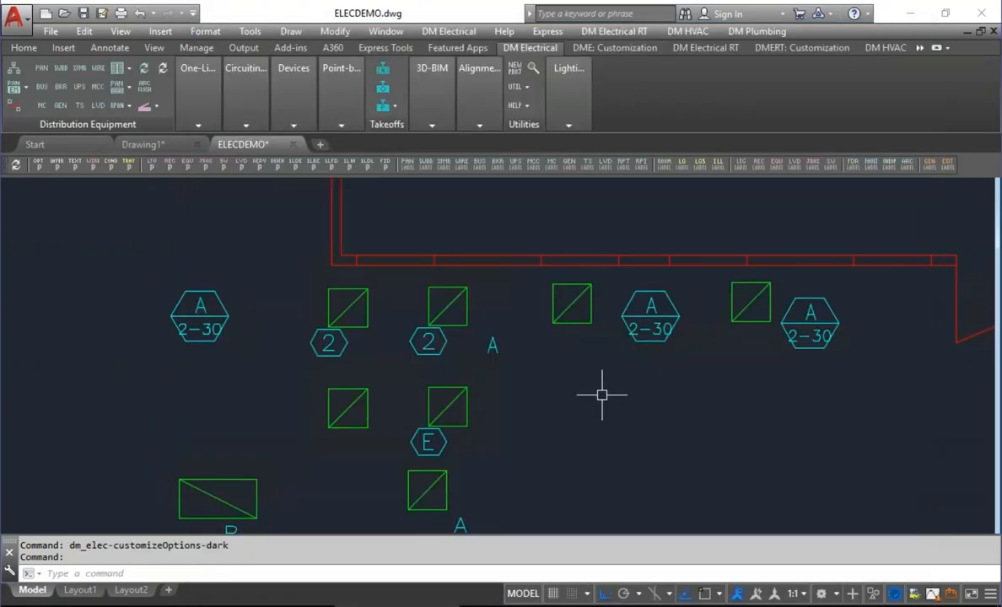
# Start inserting light fixture S (Single Pole Mtd) from the General group with elevation 10 and General Light enabled.
pyautogui.scroll(-3, 601, 394)
pyautogui.moveTo(483, 378)
pyautogui.mouseDown(button='middle')
pyautogui.moveTo(695, 327)
pyautogui.moveTo(644, 337)
pyautogui.mouseUp(button='middle')
pyautogui.moveTo(270, 78)
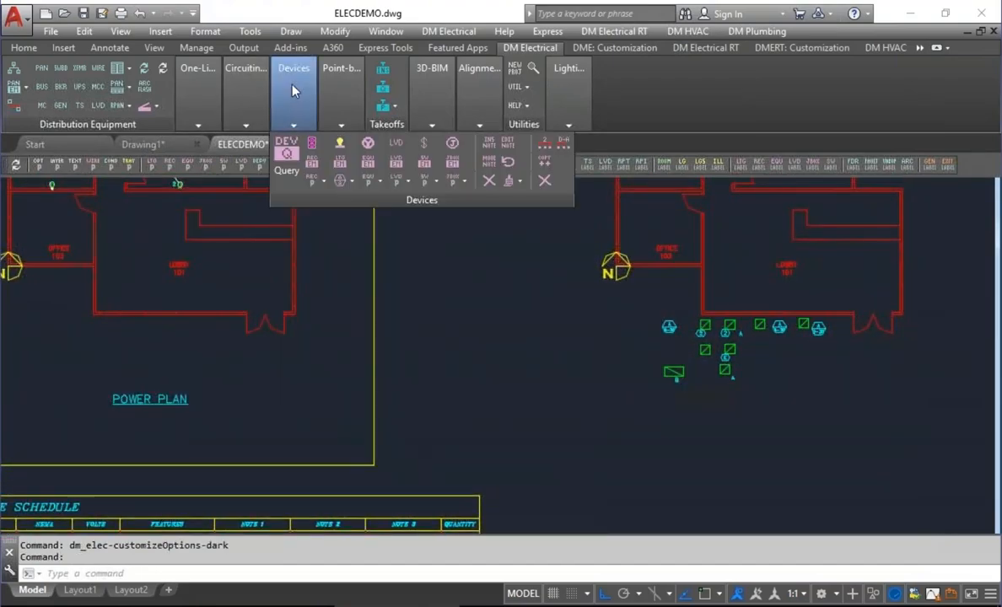
pyautogui.click(340, 144)
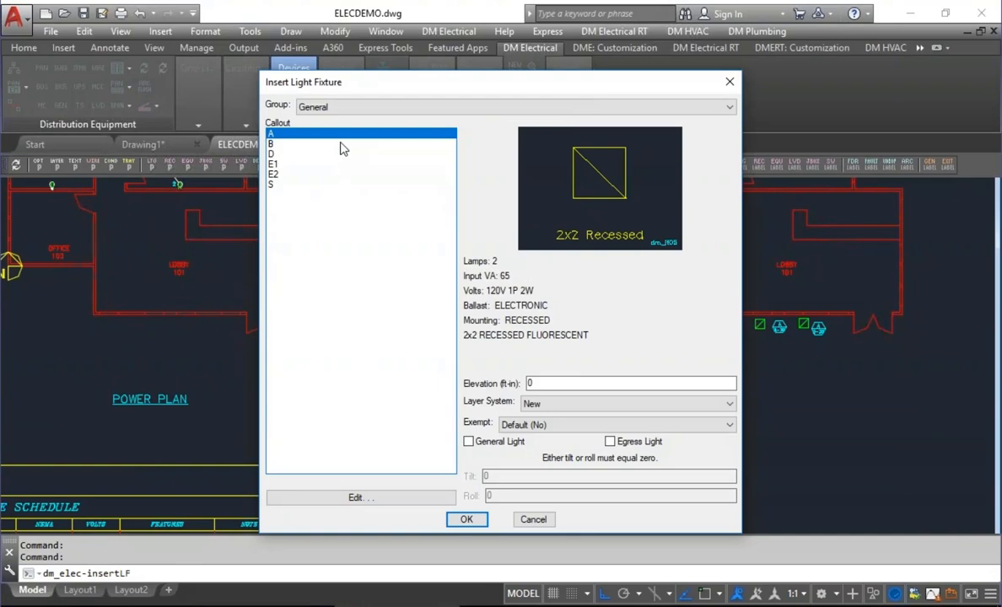
pyautogui.click(283, 185)
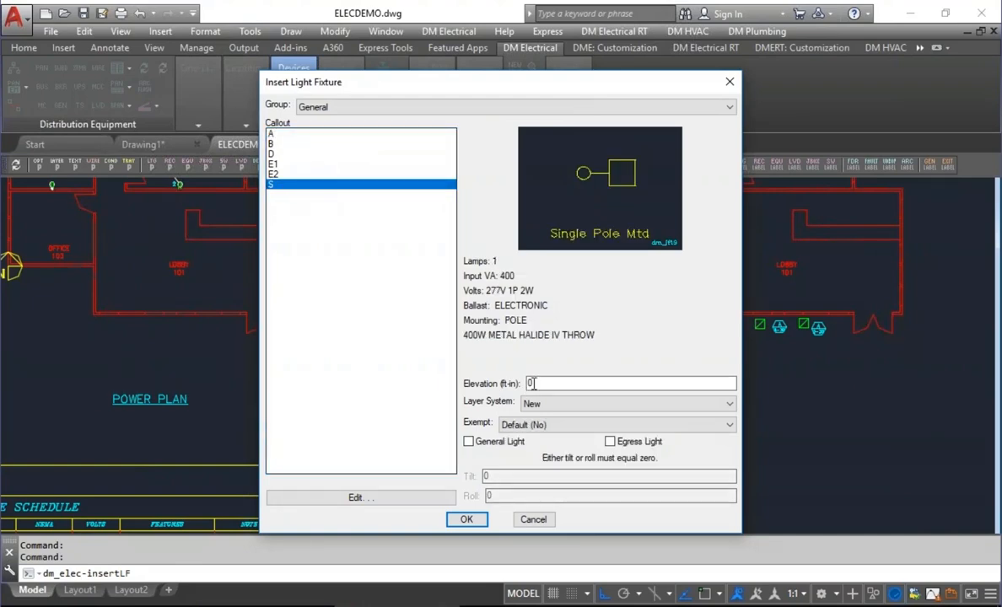
pyautogui.moveTo(536, 386); pyautogui.dragTo(468, 389)
pyautogui.write('10')
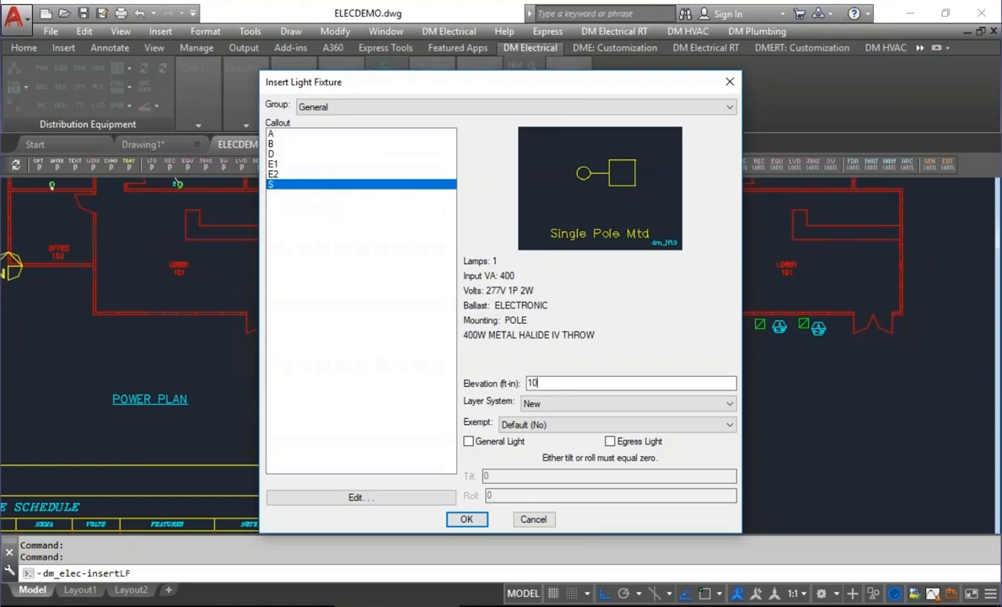
pyautogui.click(502, 443)
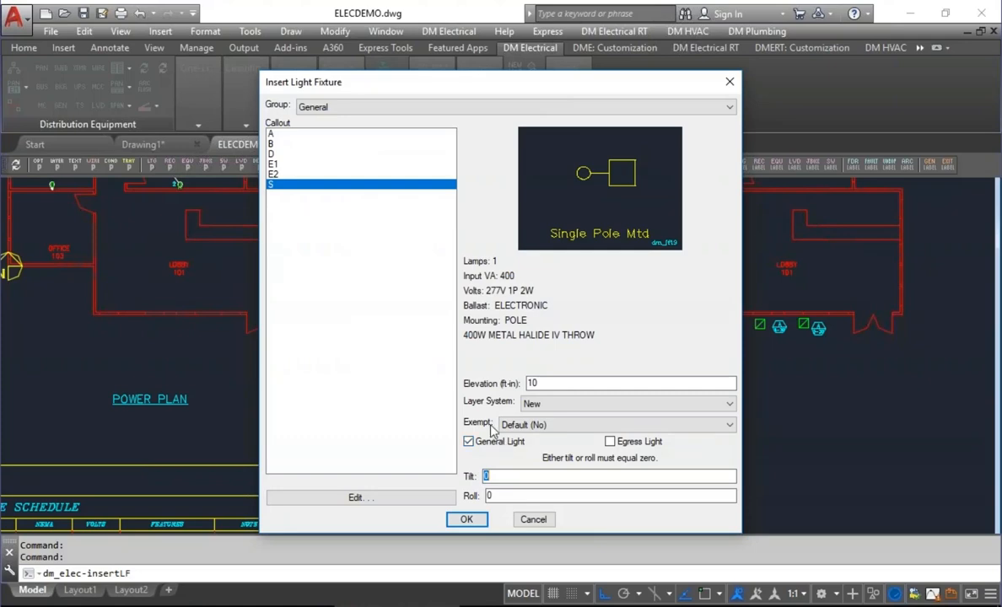
pyautogui.click(484, 521)
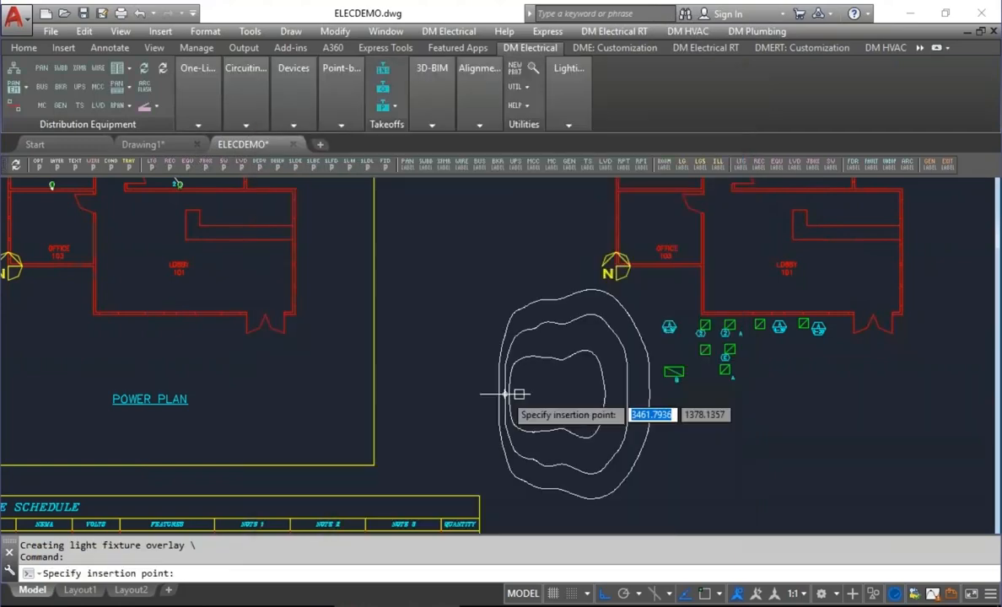
# Place the pole fixture in the open area between the two plans, rotated slightly clockwise with Ortho off, and end the insertion.
pyautogui.scroll(5, 442, 370)
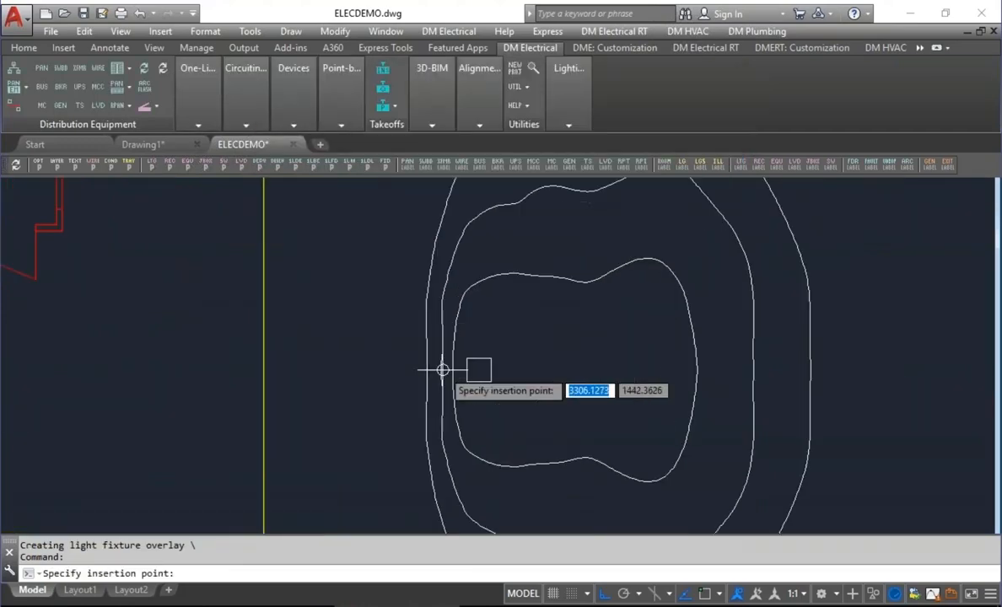
pyautogui.scroll(-5, 442, 370)
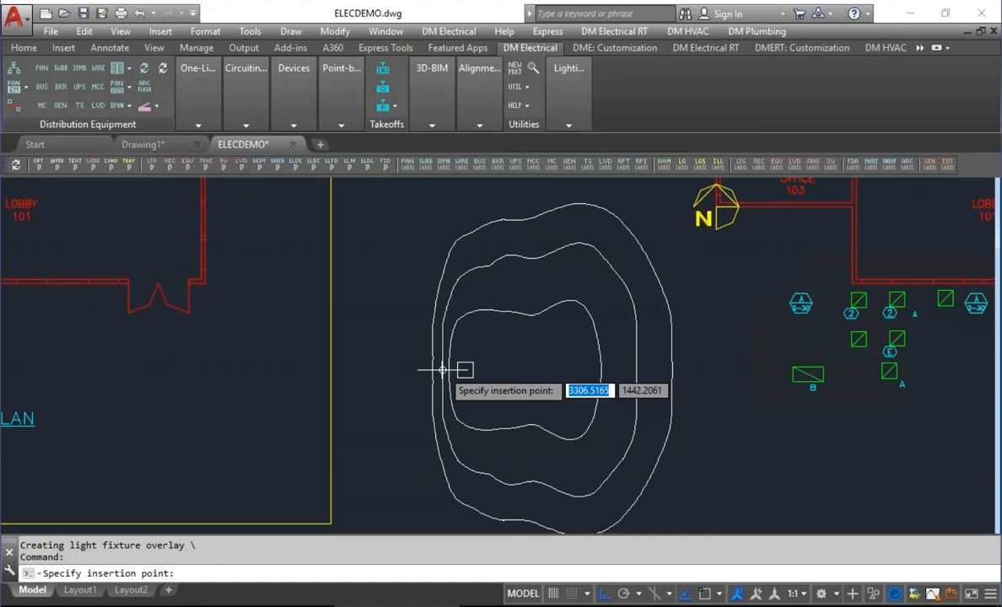
pyautogui.click(428, 355)
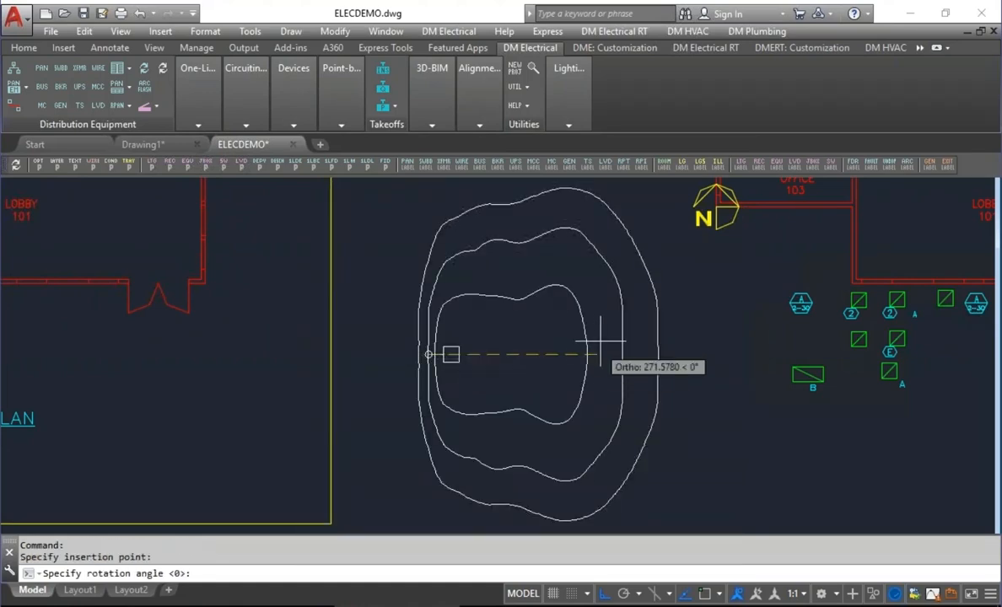
pyautogui.press('F8')
pyautogui.click(590, 405)
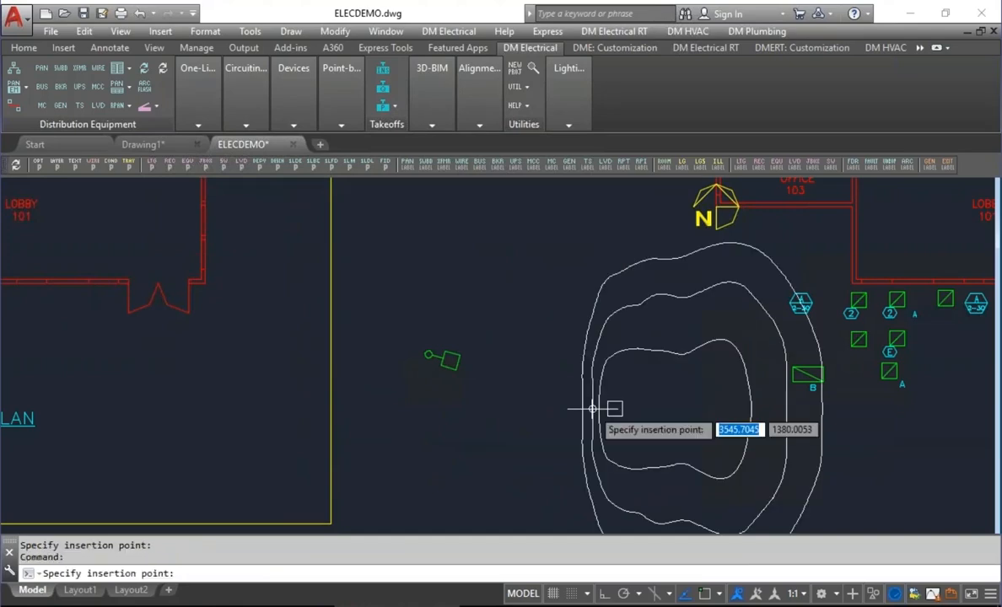
pyautogui.press('Escape')
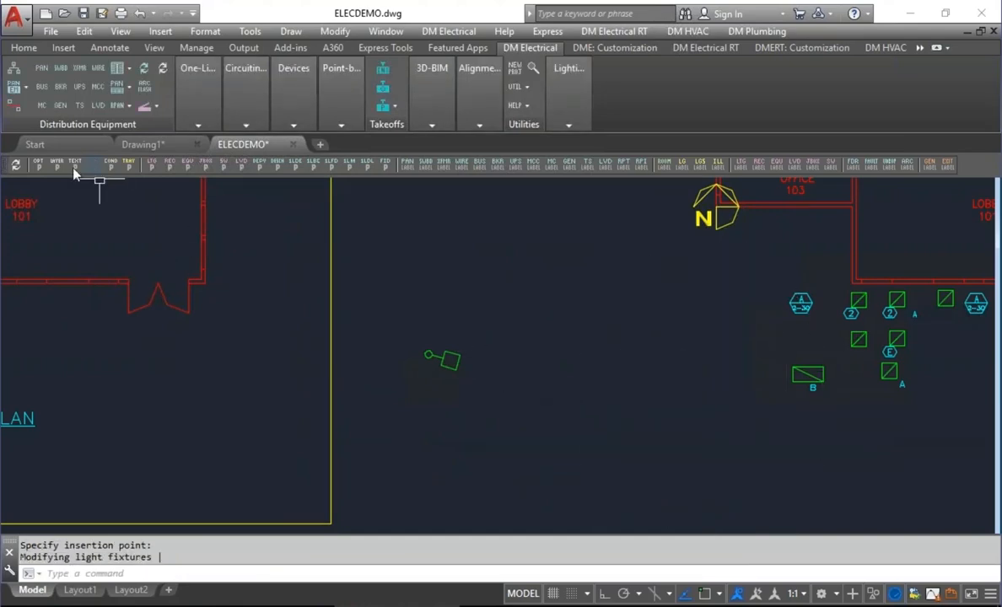
# Set the Light Fixtures project option "Insert callout after each light fixture" to No.
pyautogui.click(40, 167)
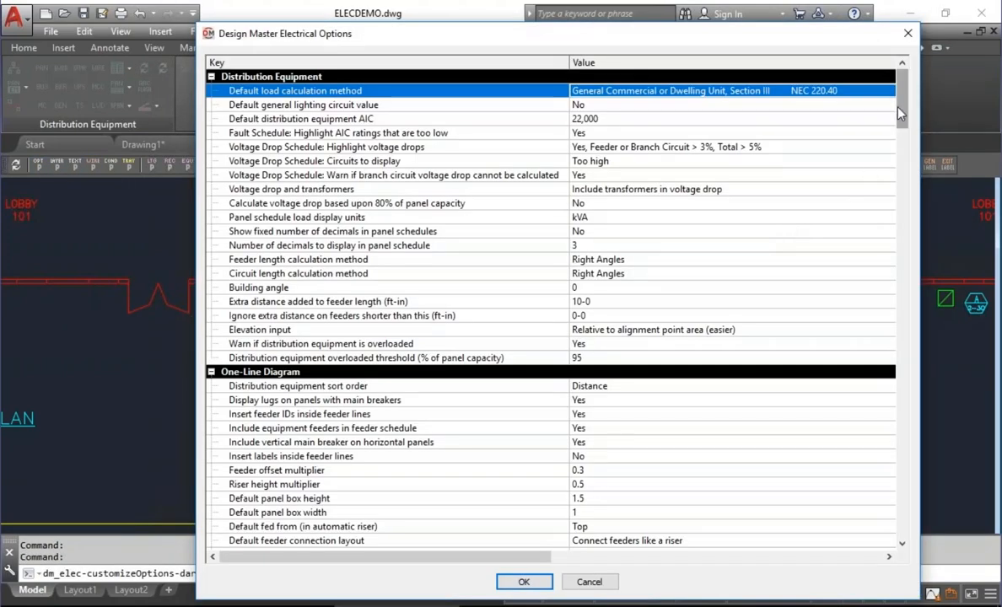
pyautogui.click(898, 194)
pyautogui.scroll(-20, 898, 194)
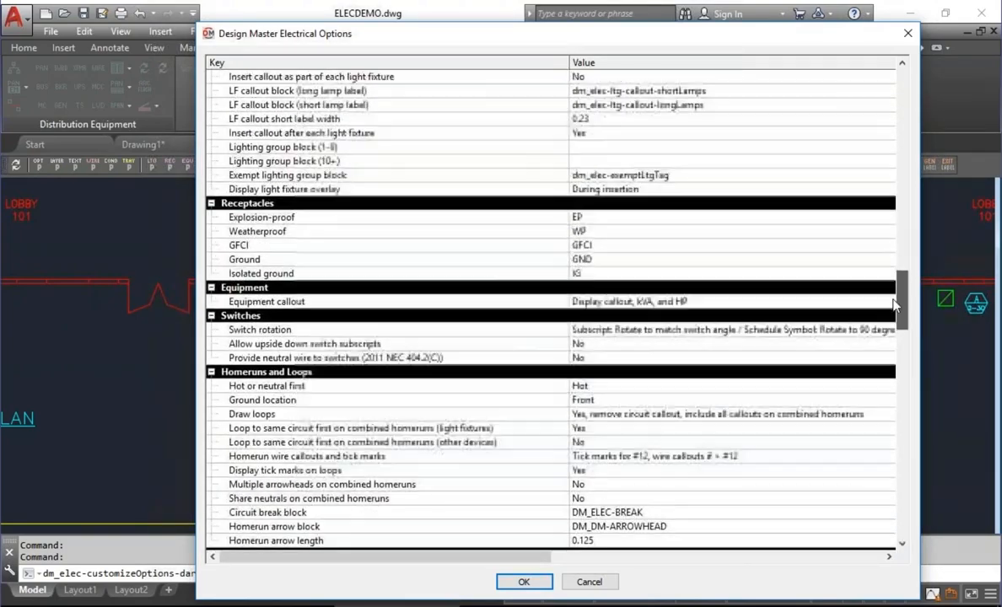
pyautogui.scroll(1, 896, 301)
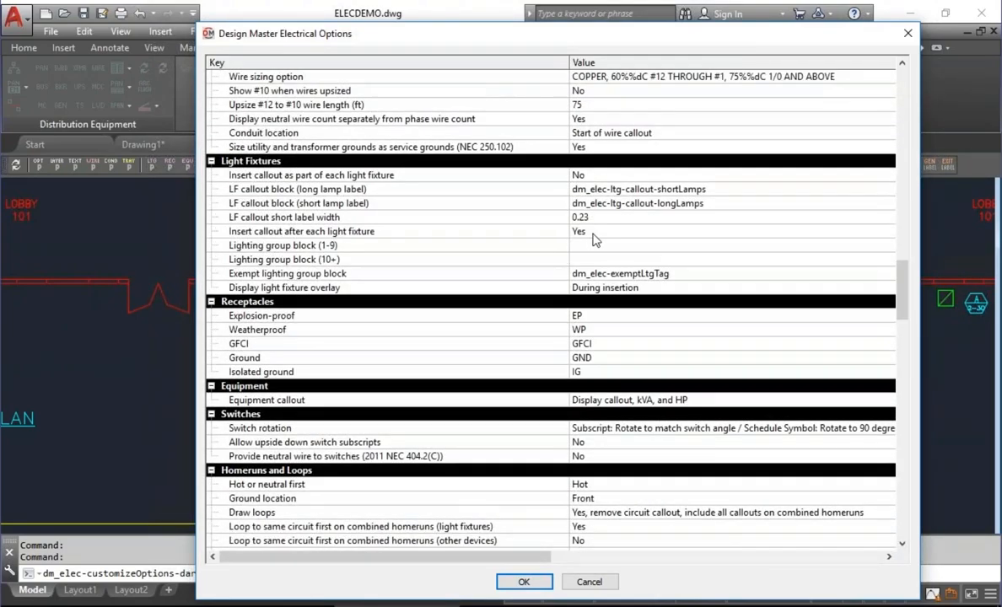
pyautogui.click(593, 233)
pyautogui.click(578, 259)
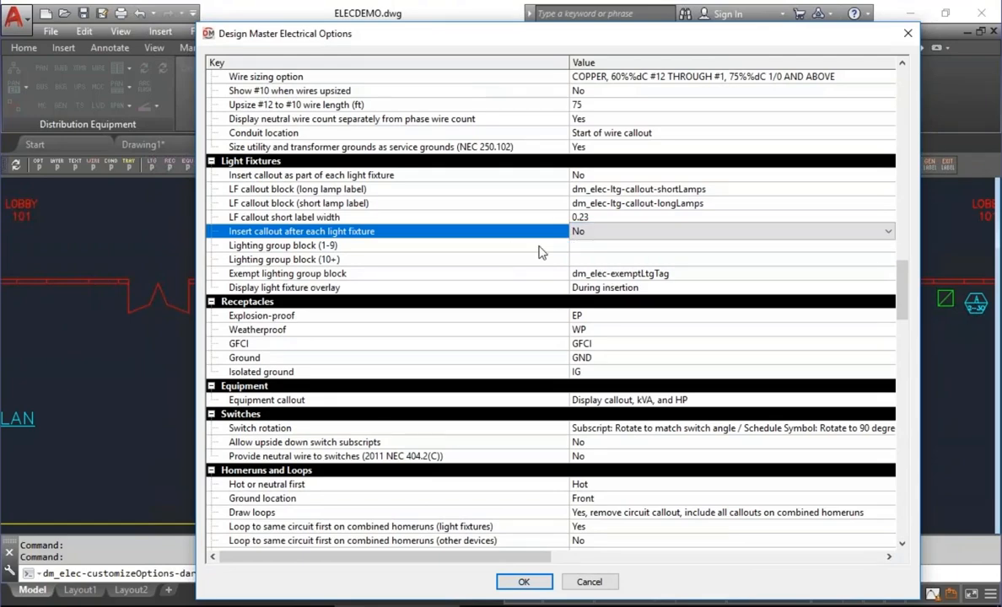
# Set the "Display light fixture overlay" option to Always and save the project options.
pyautogui.click(621, 289)
pyautogui.click(621, 291)
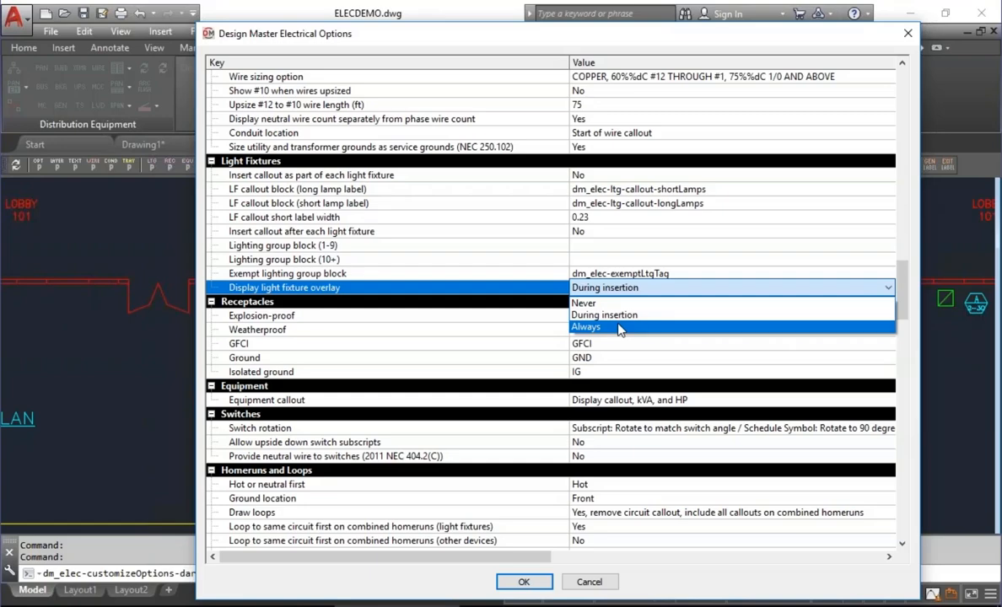
pyautogui.click(620, 328)
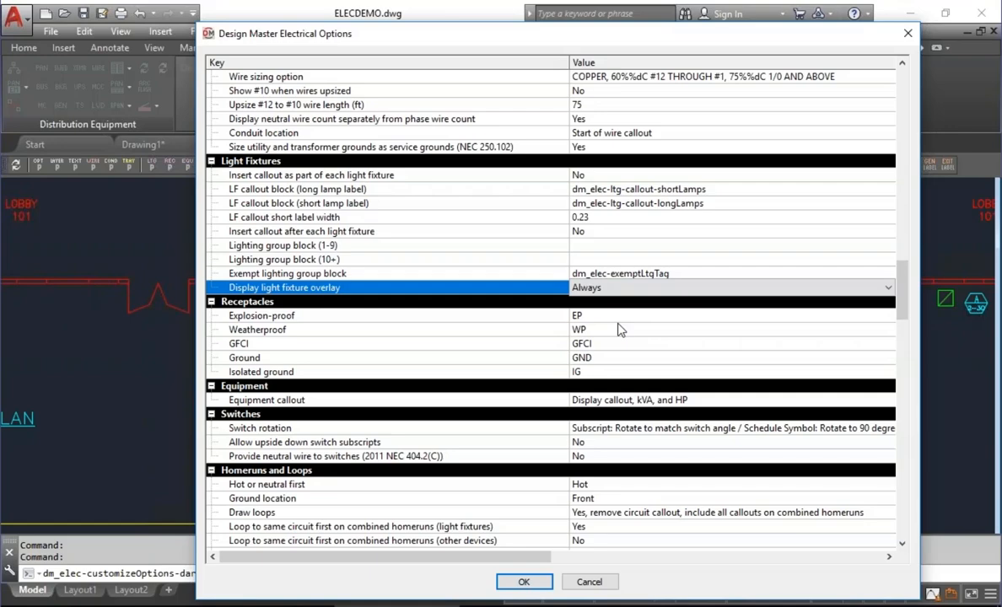
pyautogui.click(535, 289)
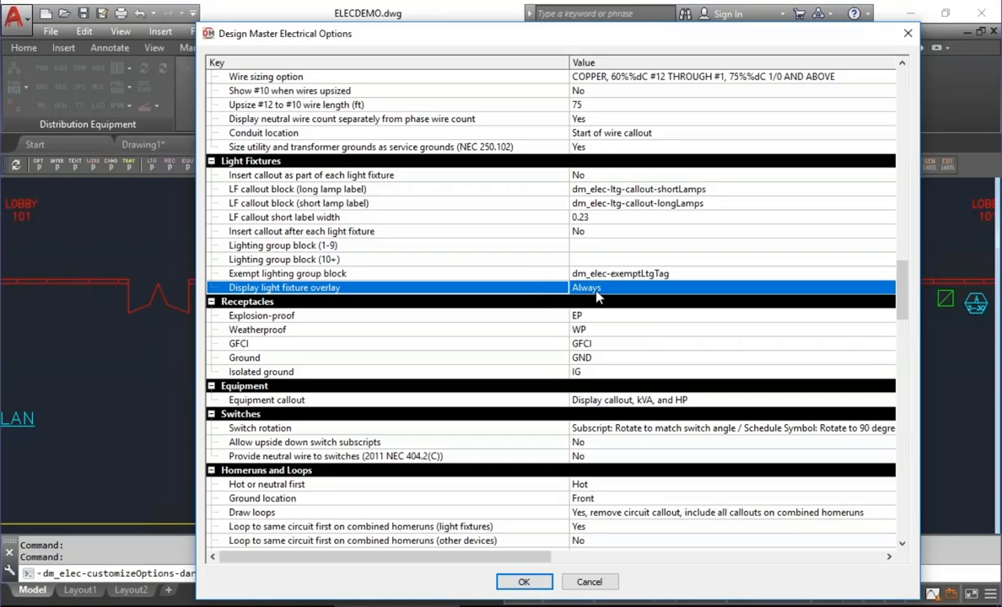
pyautogui.click(540, 584)
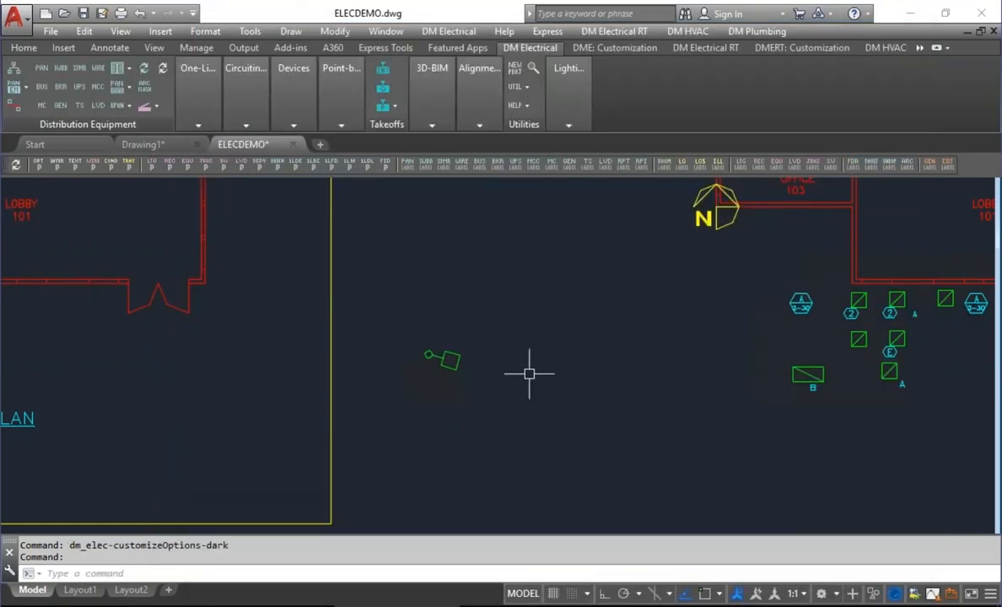
# Insert another type S pole fixture with the same settings, below and right of the first one, facing upward.
pyautogui.click(285, 100)
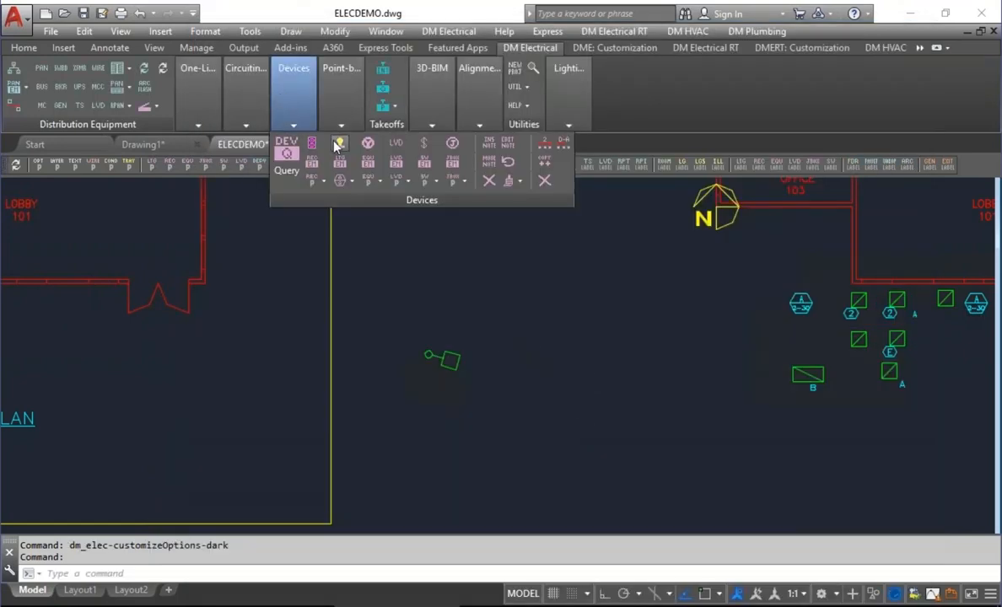
pyautogui.click(288, 145)
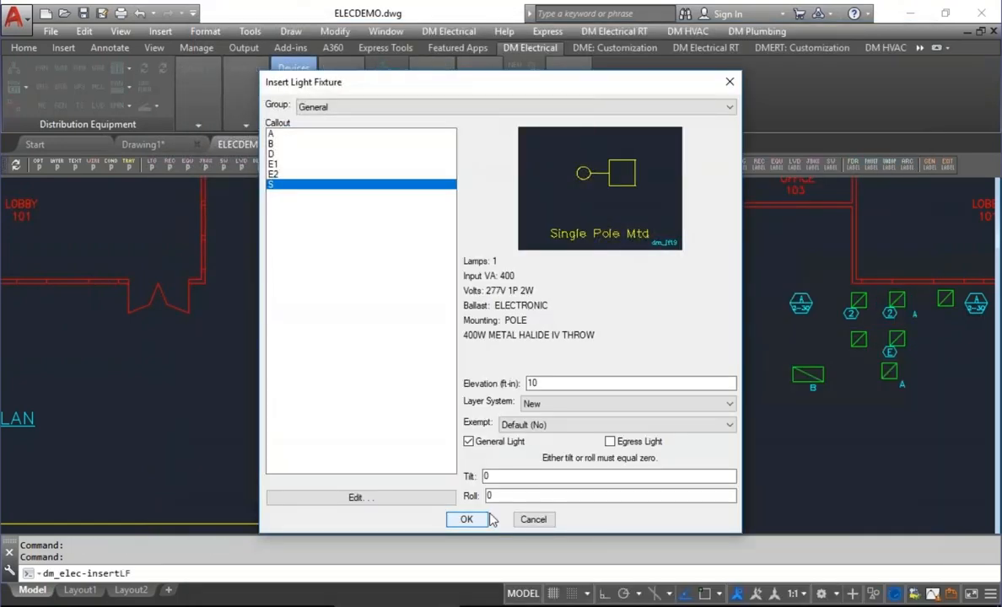
pyautogui.click(464, 519)
pyautogui.moveTo(627, 433); pyautogui.dragTo(539, 328, button='middle')
pyautogui.click(574, 489)
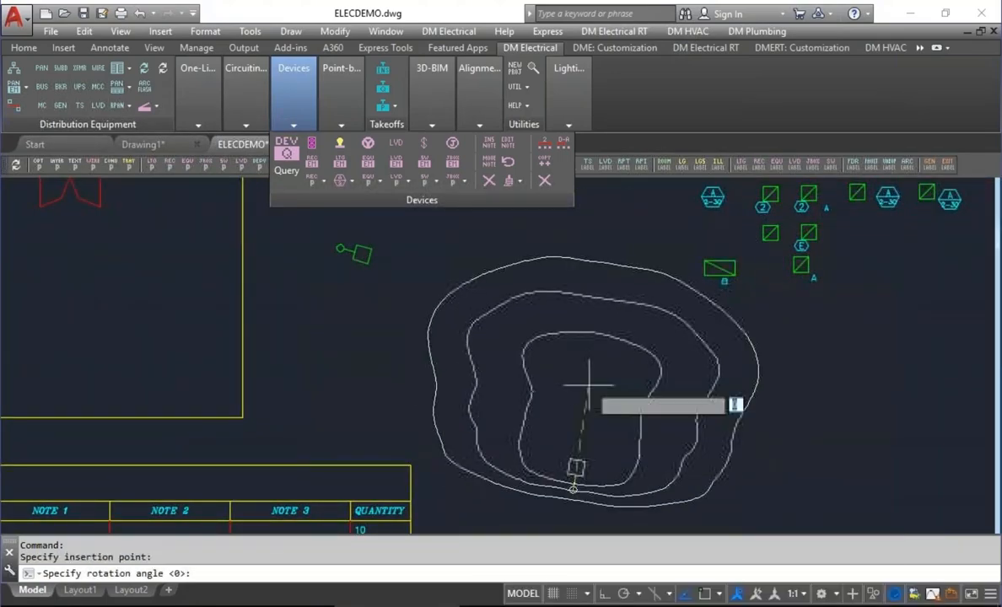
pyautogui.click(590, 379)
# Place two more type S pole fixtures around the same area with their overlays facing inward, and end the insertion.
pyautogui.scroll(-3, 658, 405)
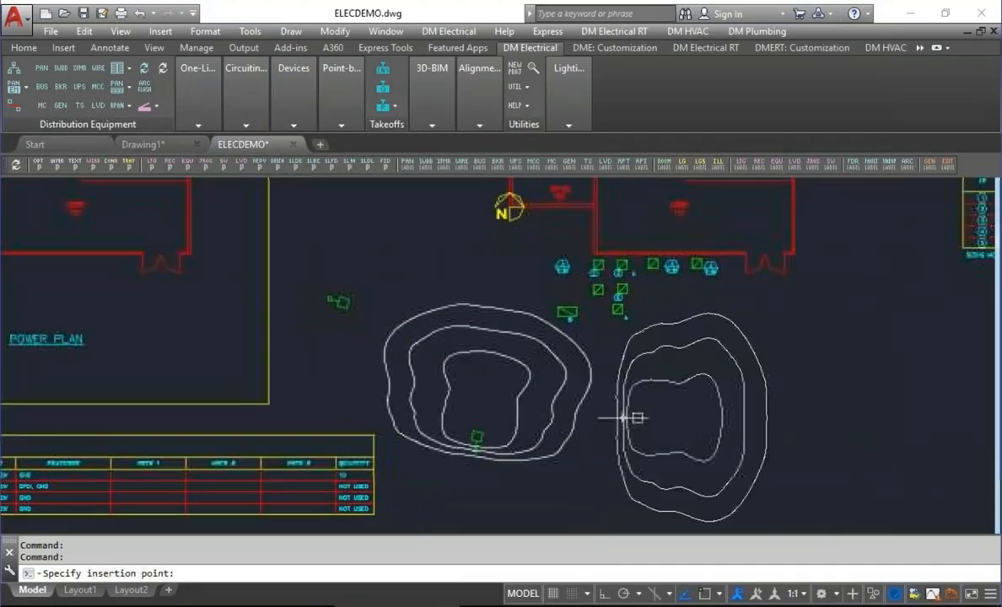
pyautogui.click(644, 404)
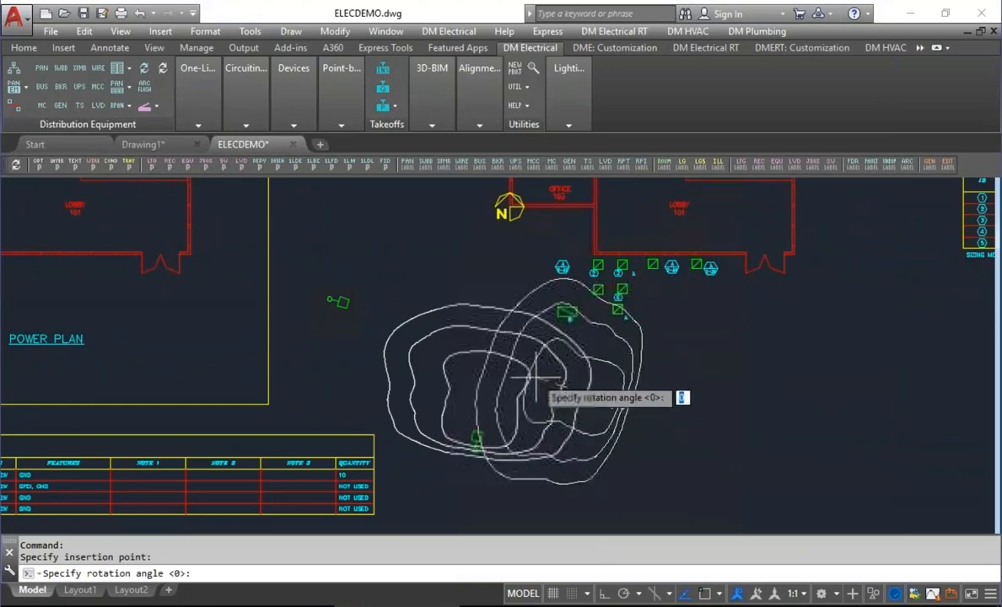
pyautogui.click(440, 305)
pyautogui.moveTo(442, 305); pyautogui.dragTo(472, 366, button='middle')
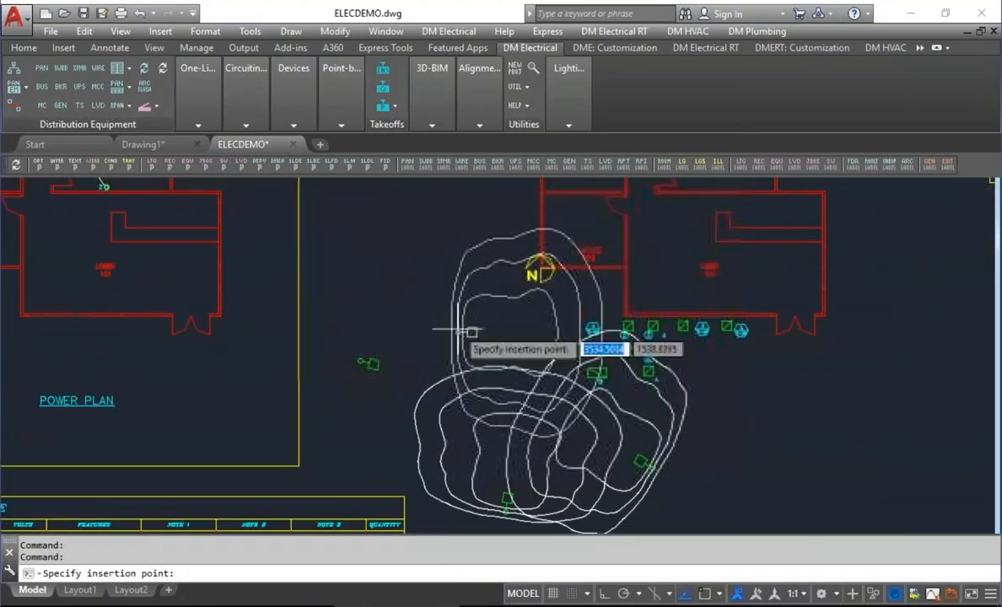
pyautogui.click(468, 318)
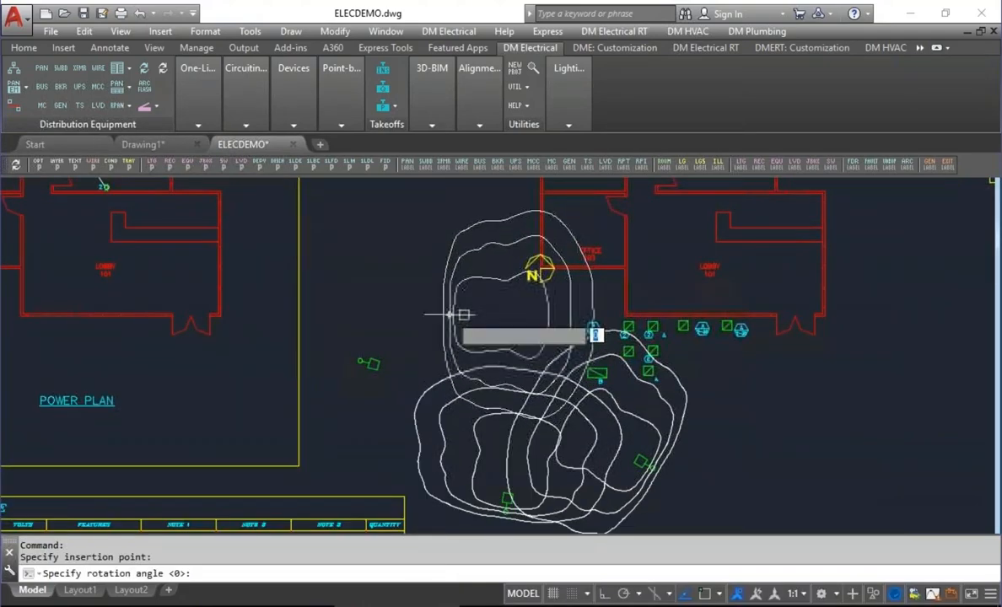
pyautogui.click(533, 378)
pyautogui.press('Return')
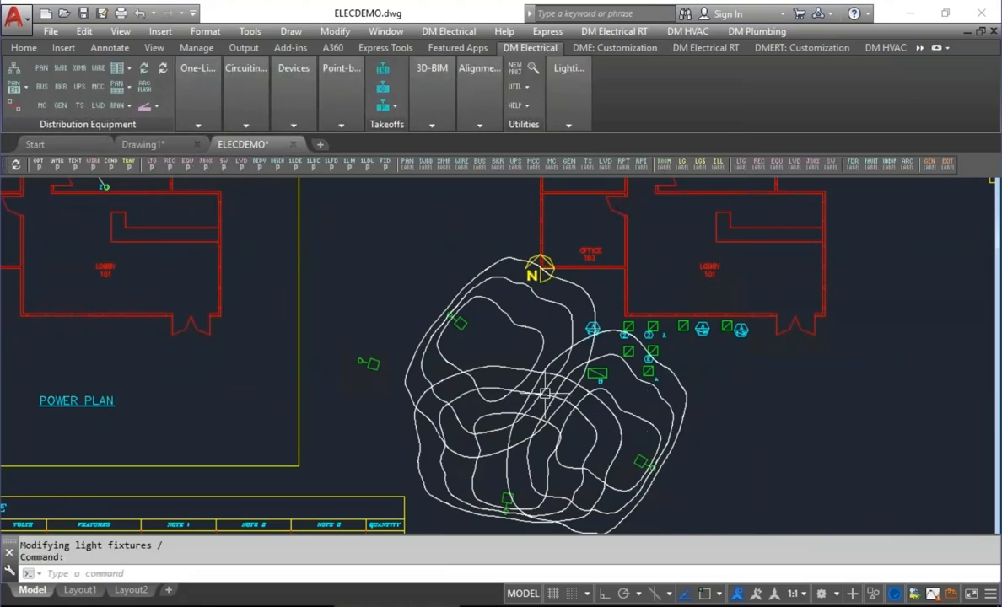
# Review the Receptacles section of the project options, including the GFCI label, and close the options.
pyautogui.moveTo(619, 424)
pyautogui.click(38, 168)
pyautogui.moveTo(905, 97); pyautogui.dragTo(896, 306)
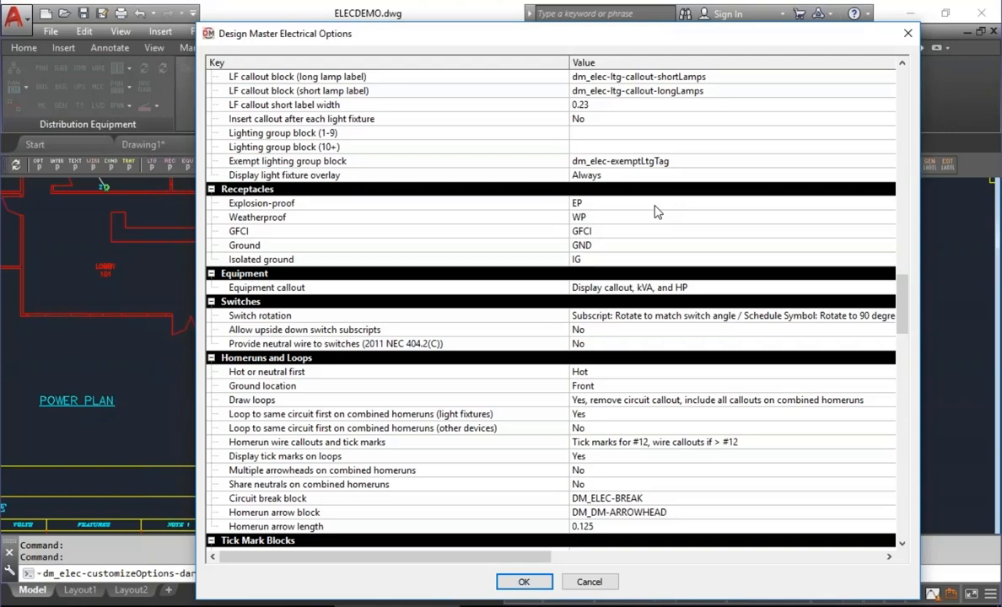
pyautogui.click(626, 232)
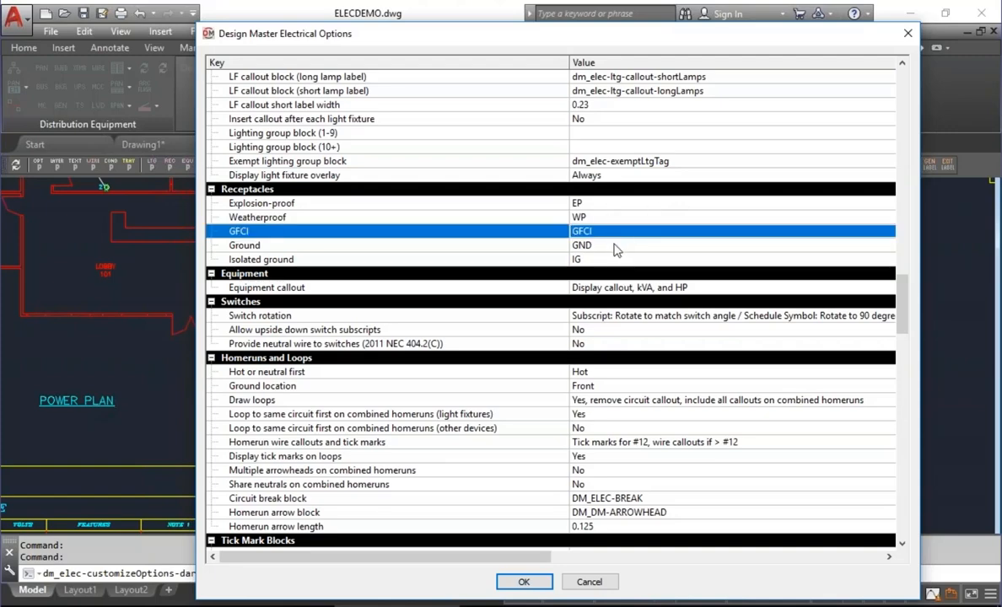
pyautogui.click(523, 582)
# Create a new receptacle type IG in the Receptacle Project Schedule and enable its Isolated Ground option.
pyautogui.moveTo(662, 352); pyautogui.dragTo(409, 291, button='middle')
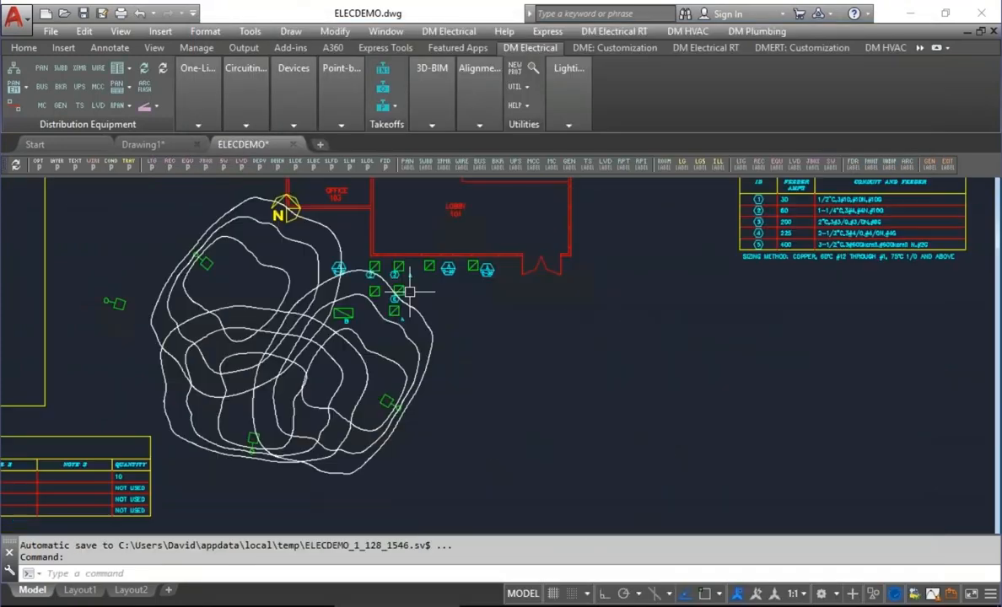
pyautogui.scroll(2, 499, 399)
pyautogui.click(290, 106)
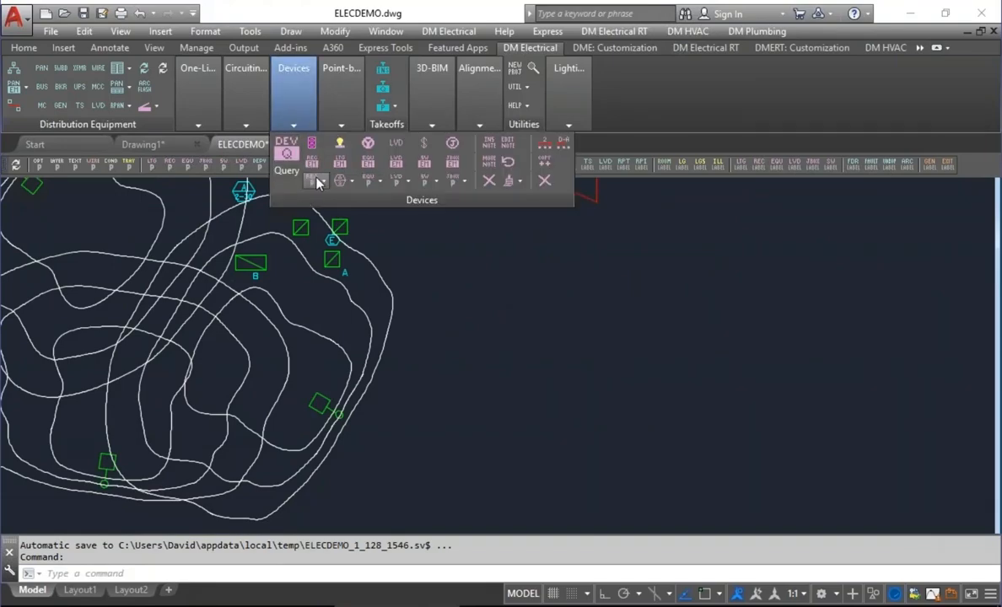
pyautogui.click(287, 170)
pyautogui.click(325, 207)
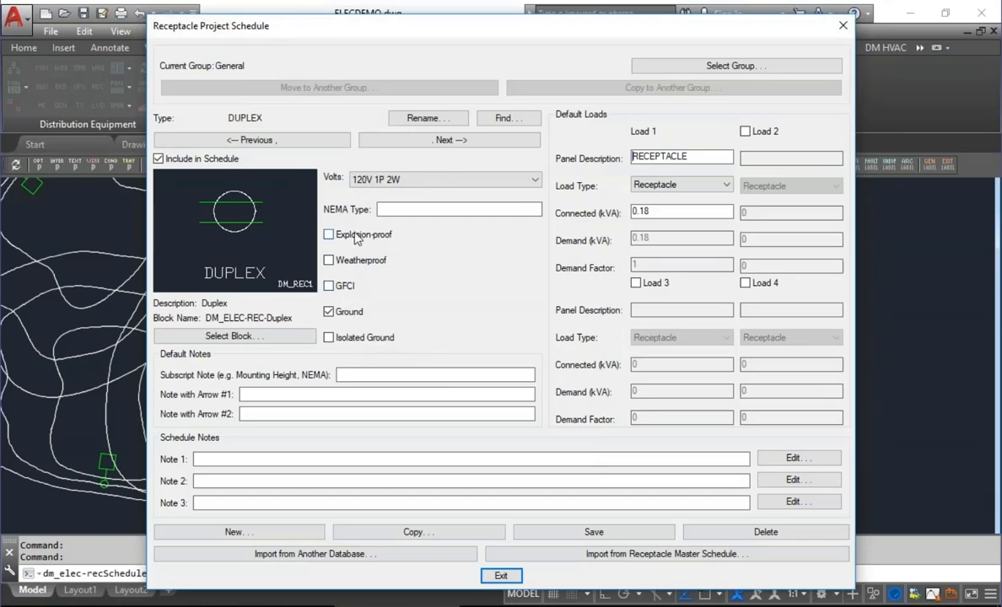
pyautogui.click(272, 534)
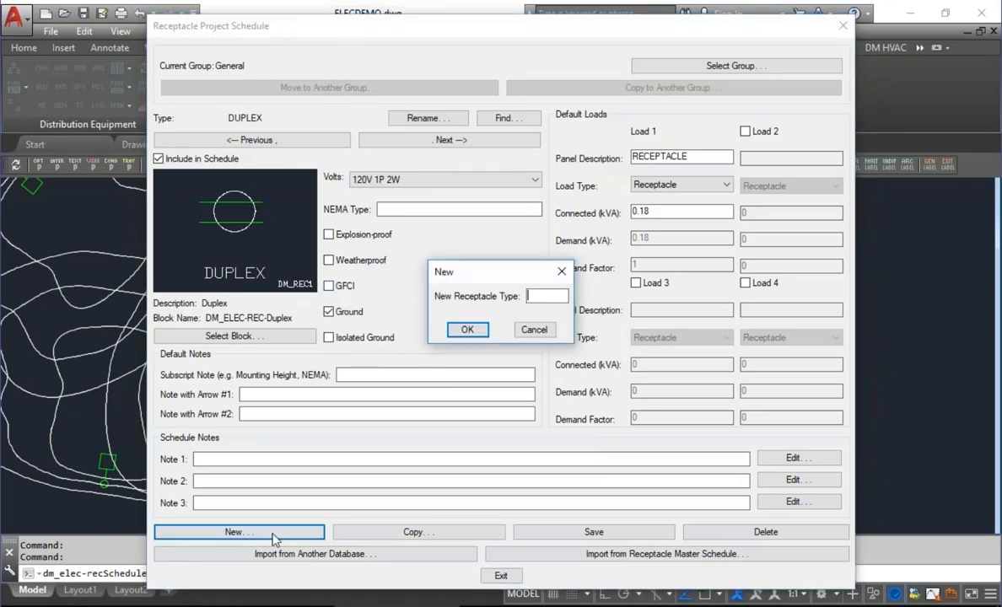
pyautogui.write('IG')
pyautogui.press('Return')
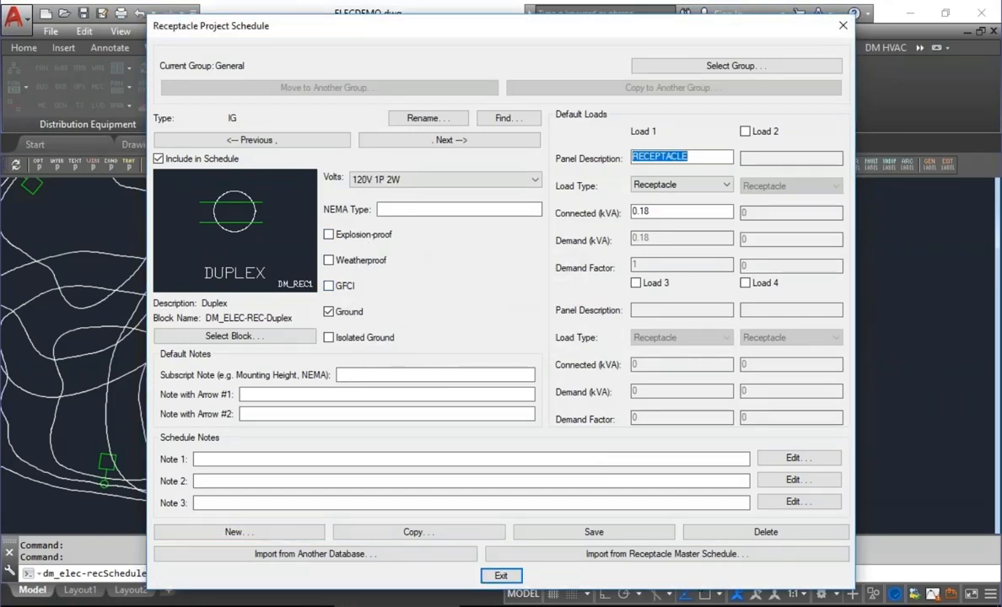
pyautogui.click(380, 344)
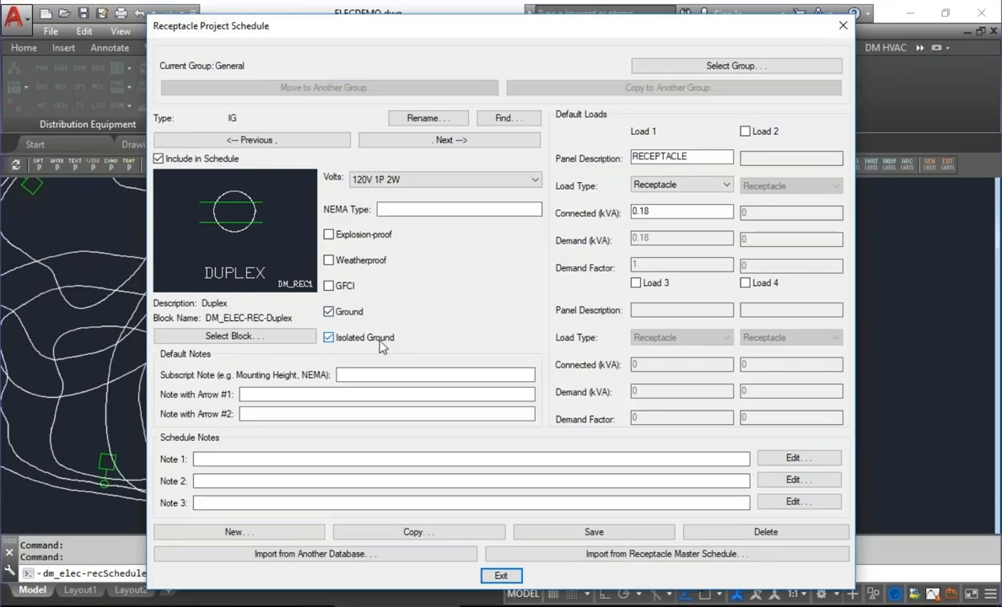
# Enable the GFCI, Weatherproof and Explosion-proof options for the IG receptacle type.
pyautogui.click(348, 288)
pyautogui.click(329, 261)
pyautogui.click(329, 235)
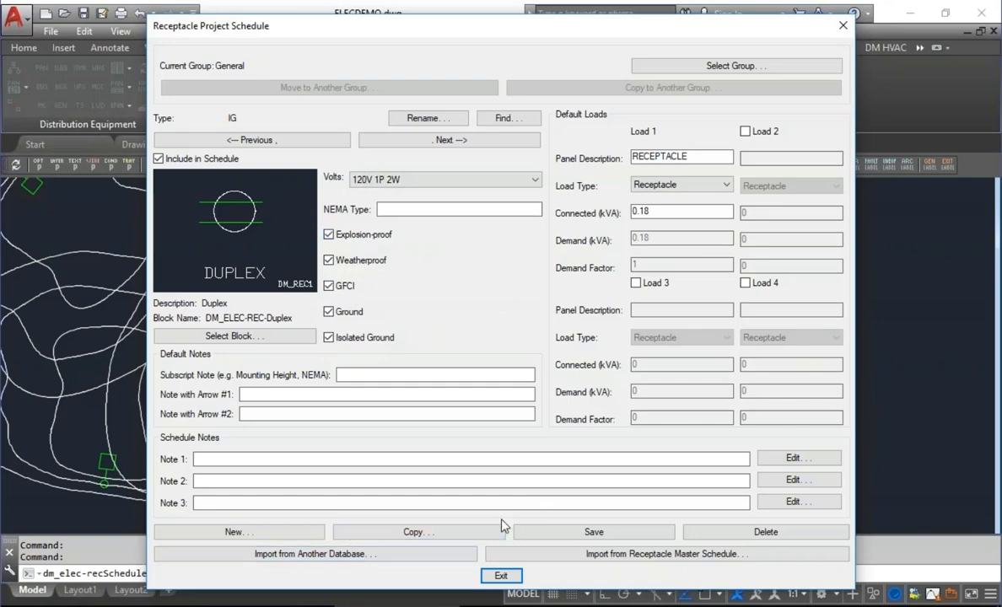
# Rename the IG receptacle type as EVERYTHING, save it and close the Receptacle Project Schedule.
pyautogui.click(407, 123)
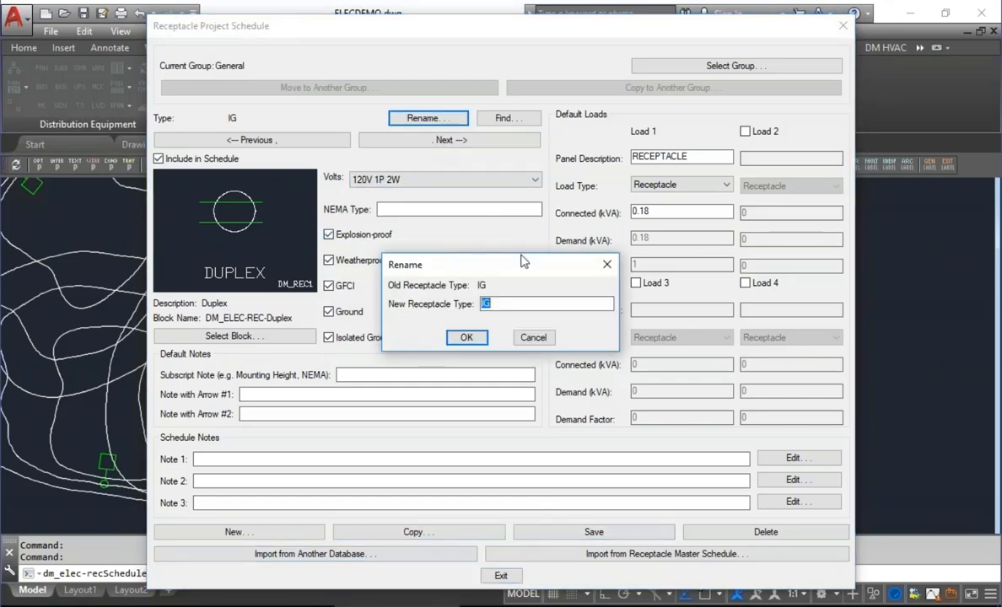
pyautogui.write('EVERYTHING')
pyautogui.press('Return')
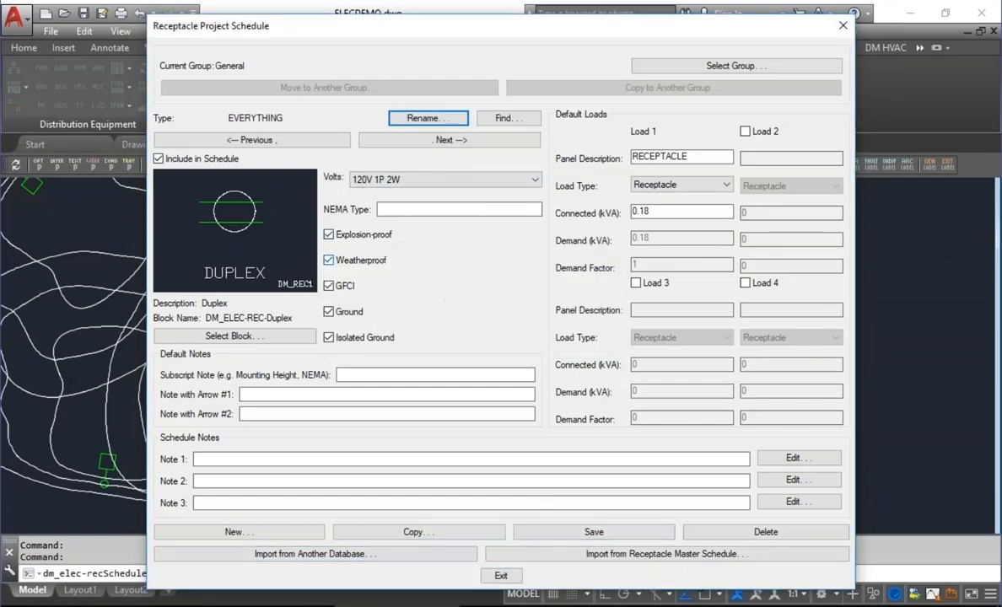
pyautogui.click(594, 531)
pyautogui.click(499, 577)
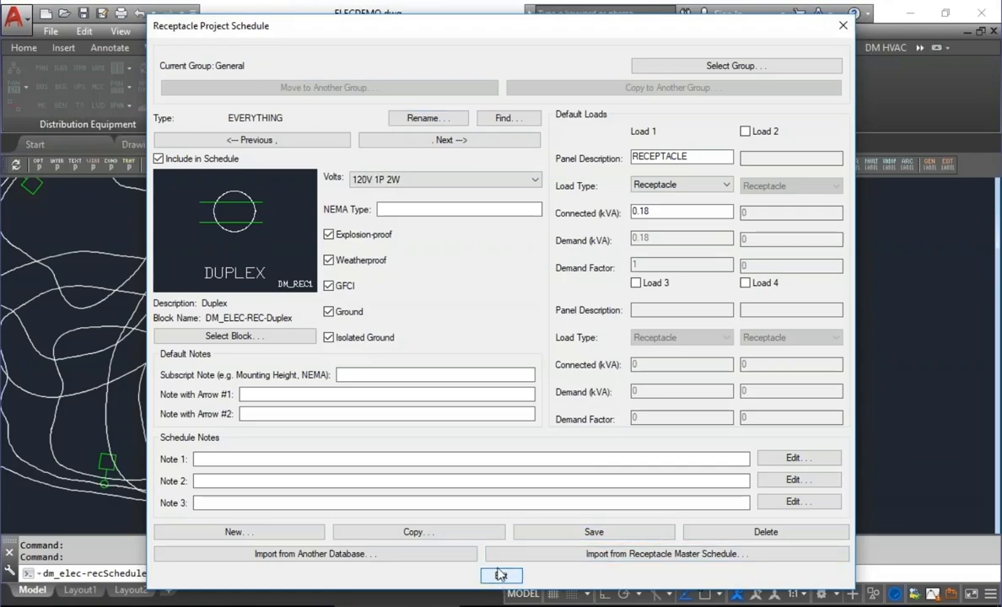
# Insert an EVERYTHING receptacle in the empty area east of the contour lines, rotated slightly upward.
pyautogui.click(291, 93)
pyautogui.click(290, 135)
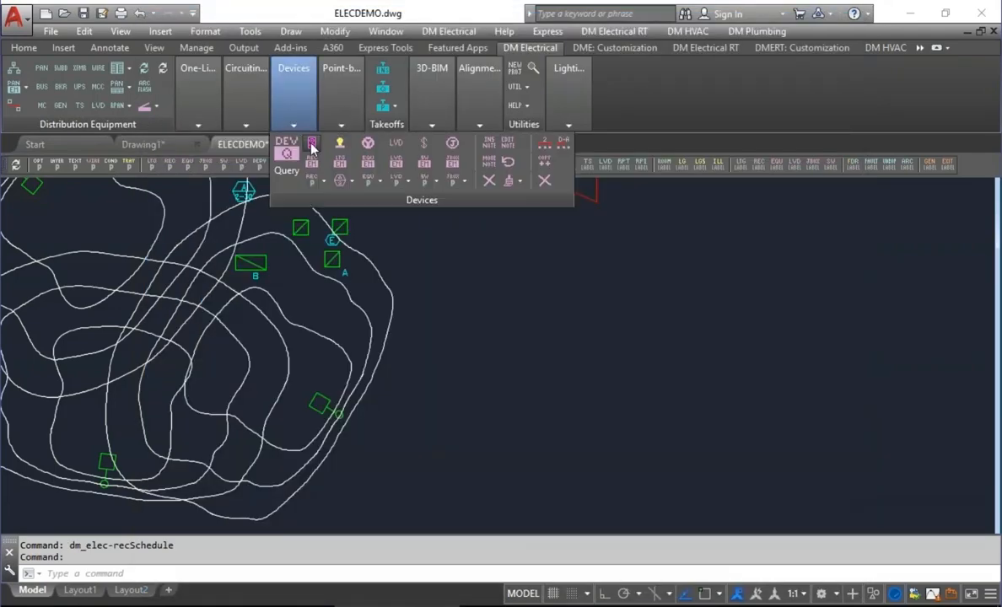
pyautogui.click(157, 163)
pyautogui.click(469, 500)
pyautogui.scroll(4, 537, 388)
pyautogui.click(537, 385)
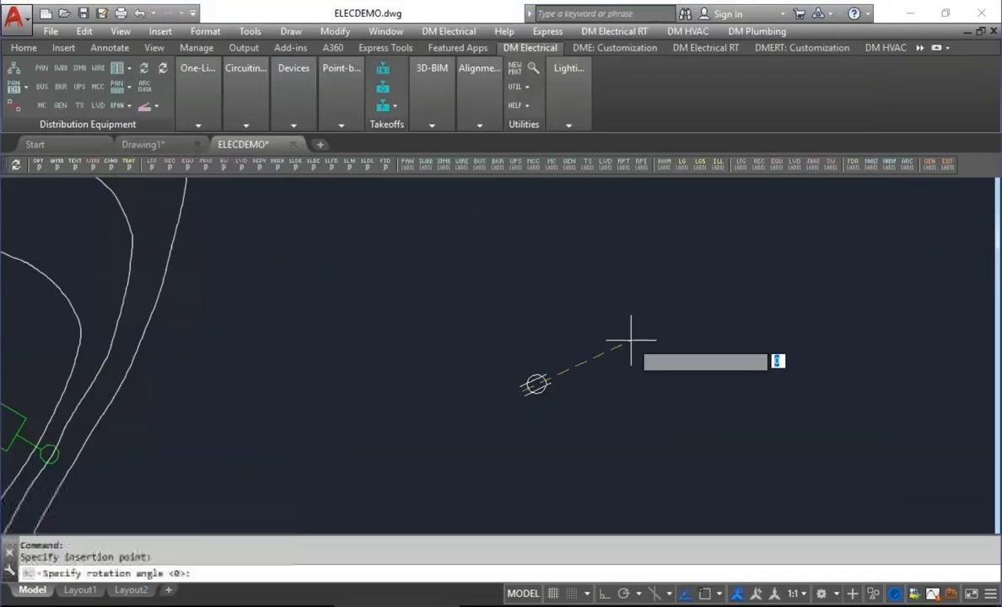
pyautogui.click(631, 340)
# Place the receptacle's EP, WP, GFCI and IG notes around its symbol without leaders.
pyautogui.press('space')
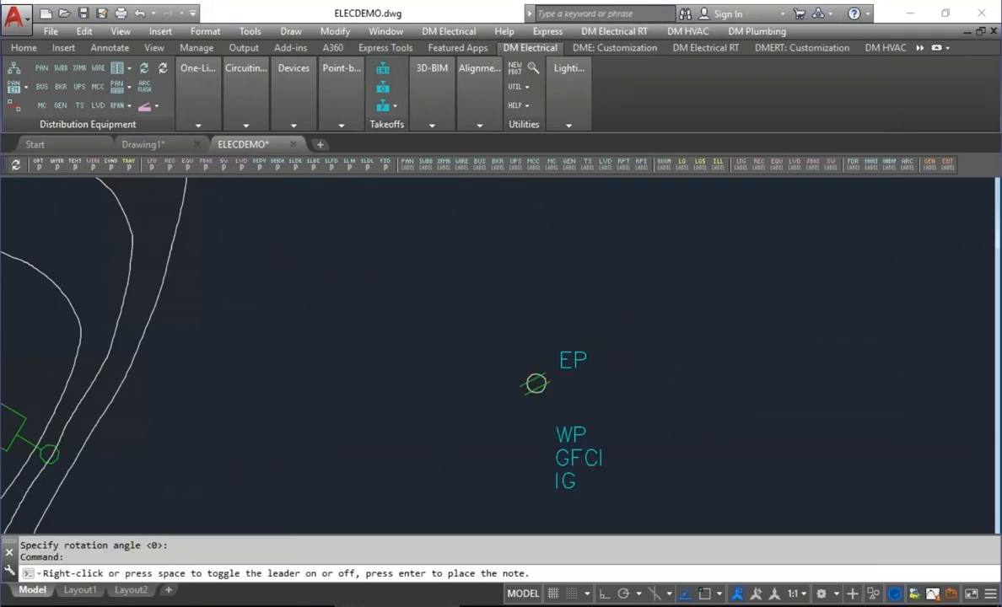
pyautogui.press('Return')
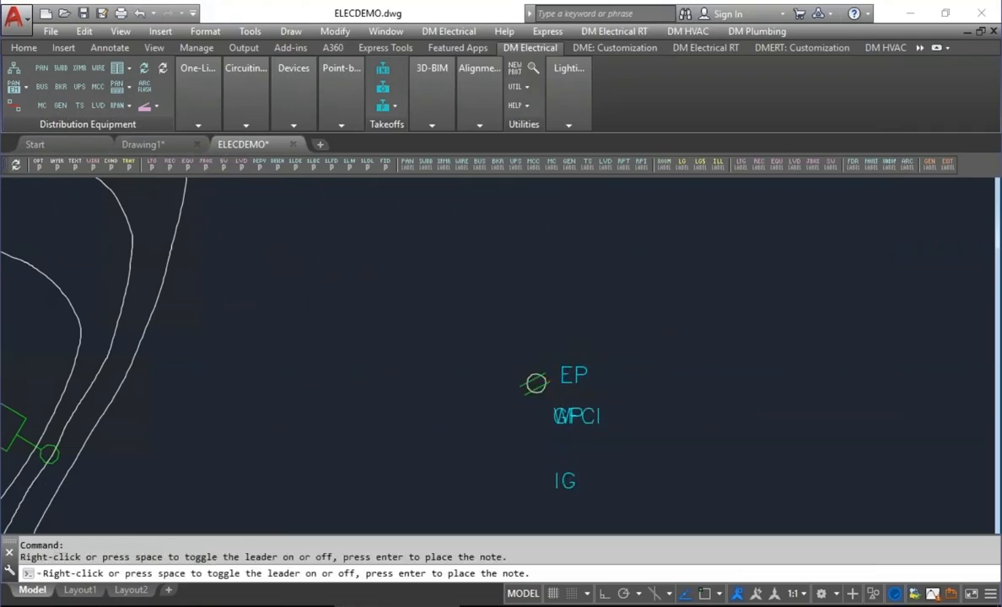
pyautogui.press('Return')
pyautogui.press('Return')
pyautogui.press('Return')
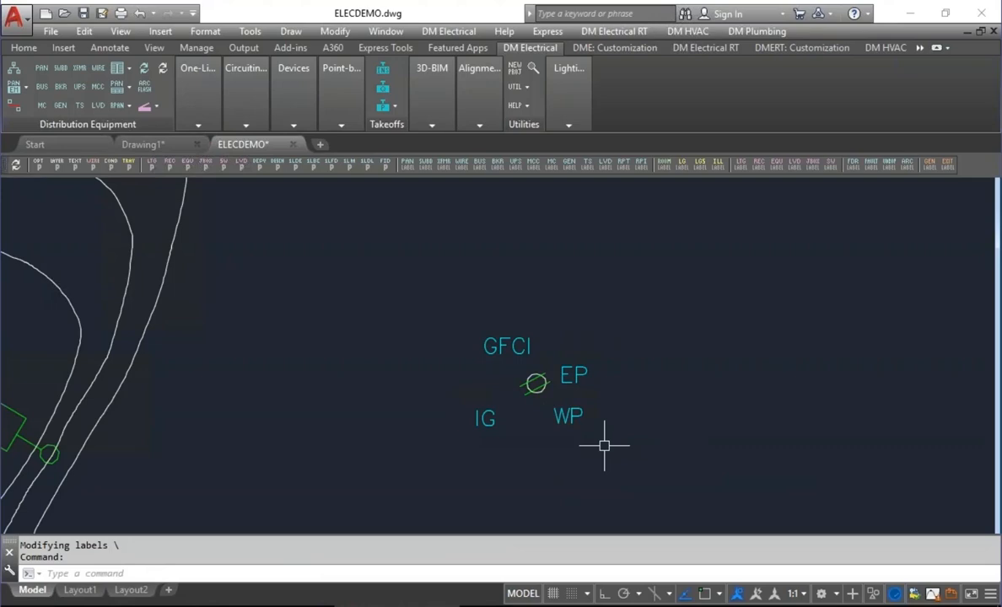
# Insert the Receptacle Project Schedule again to update the receptacle schedule in the drawing with the EVERYTHING type.
pyautogui.moveTo(582, 365); pyautogui.dragTo(463, 330, button='middle')
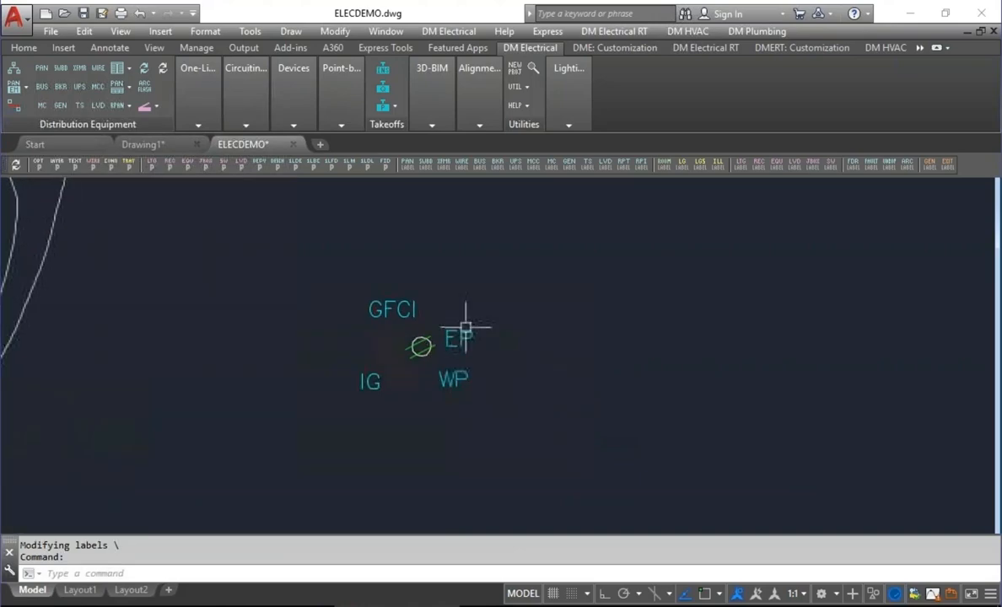
pyautogui.click(293, 124)
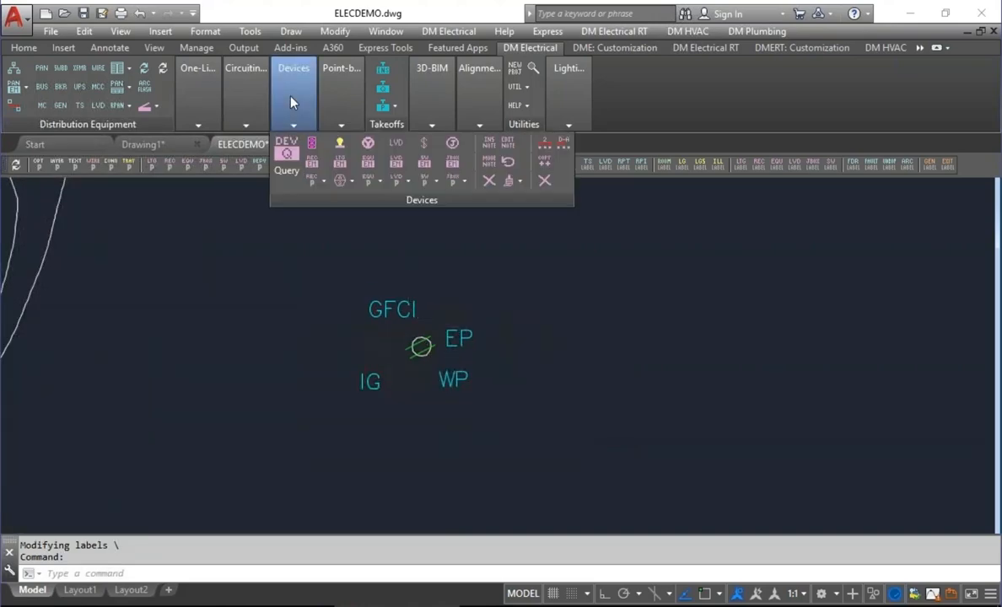
pyautogui.click(316, 180)
pyautogui.click(375, 239)
pyautogui.click(467, 371)
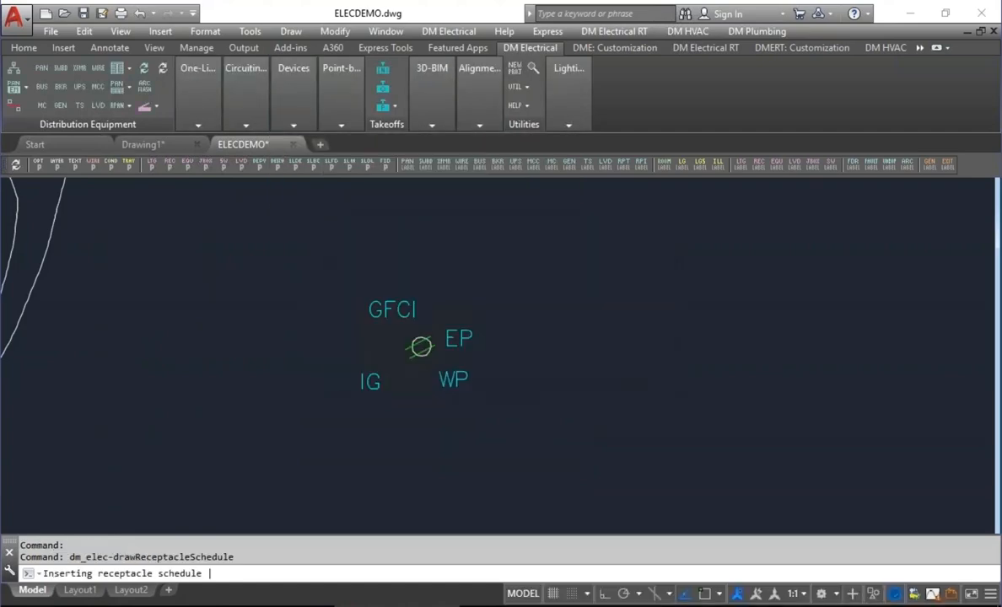
pyautogui.click(588, 263)
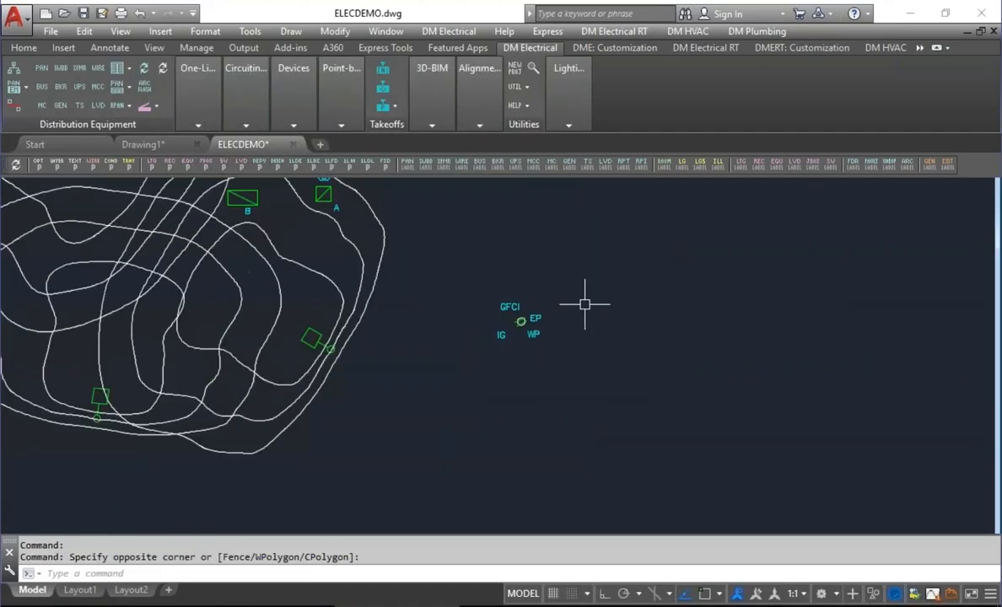
# Examine the EVERYTHING row's Features entries in the receptacle schedule and compare them with the notes around the inserted receptacle.
pyautogui.scroll(-5, 584, 305)
pyautogui.moveTo(574, 279); pyautogui.dragTo(706, 265, button='middle')
pyautogui.moveTo(318, 354); pyautogui.dragTo(354, 348, button='middle')
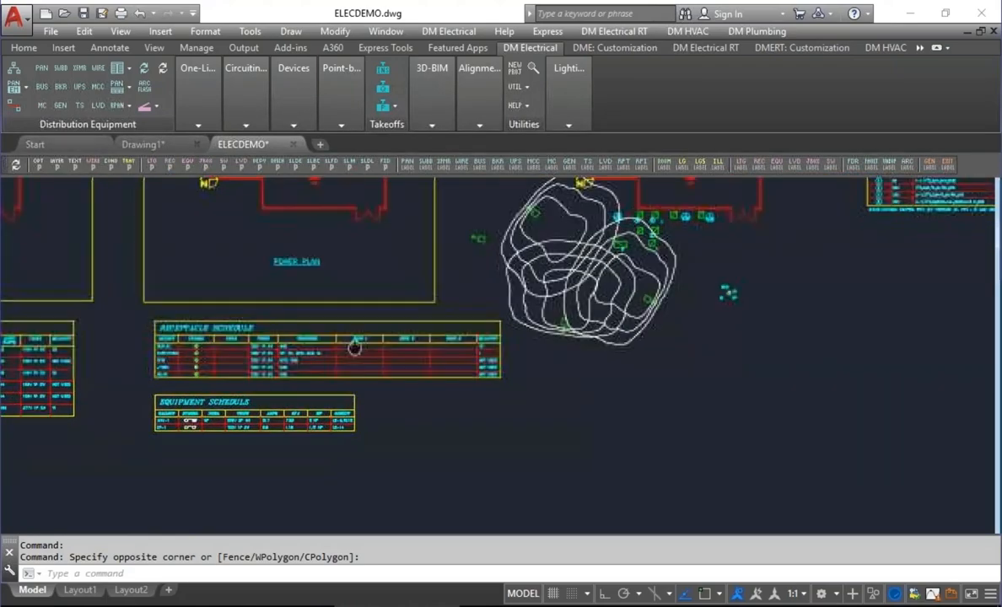
pyautogui.scroll(4, 353, 342)
pyautogui.scroll(2, 391, 351)
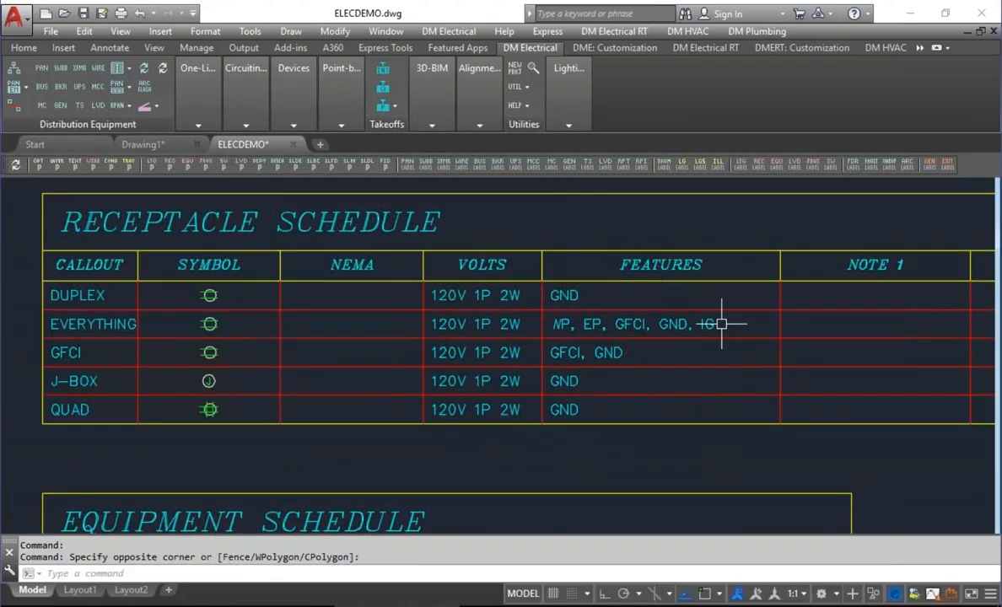
pyautogui.scroll(2, 678, 327)
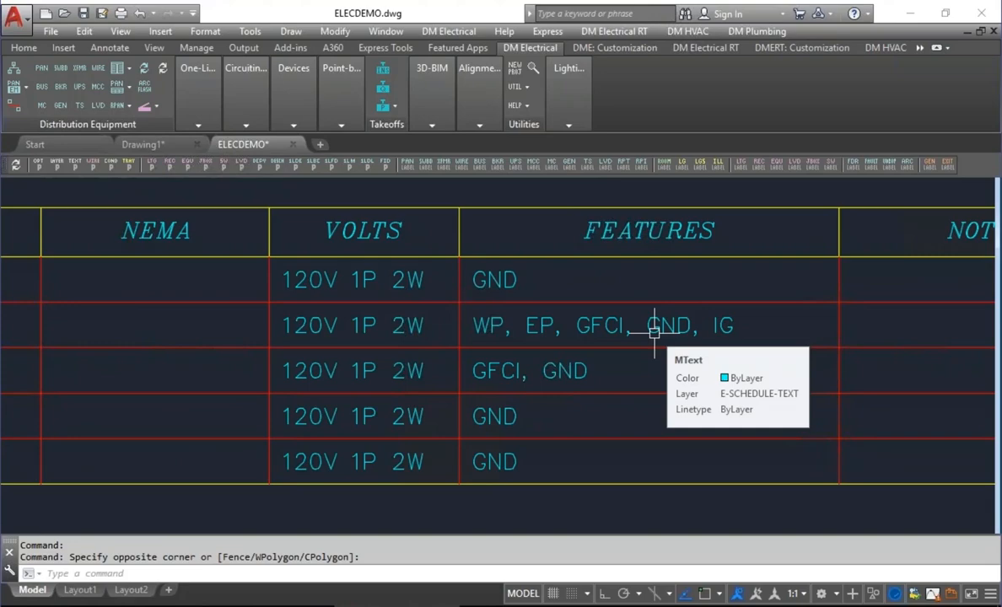
pyautogui.scroll(-5, 653, 332)
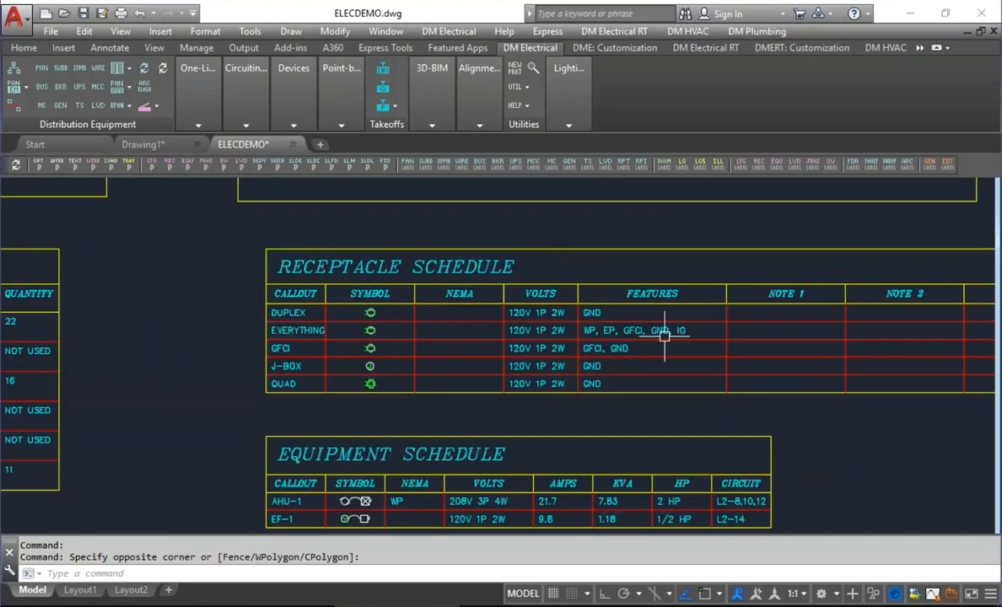
pyautogui.scroll(-1, 838, 325)
pyautogui.moveTo(839, 324); pyautogui.dragTo(275, 297, button='middle')
pyautogui.moveTo(828, 234); pyautogui.dragTo(593, 336, button='middle')
pyautogui.scroll(6, 531, 312)
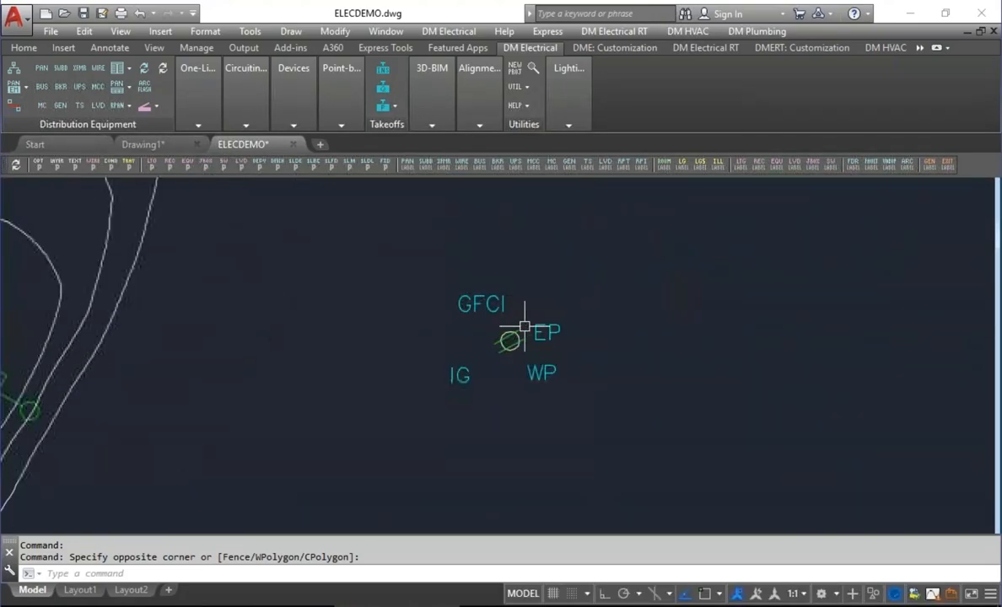
pyautogui.moveTo(503, 302)
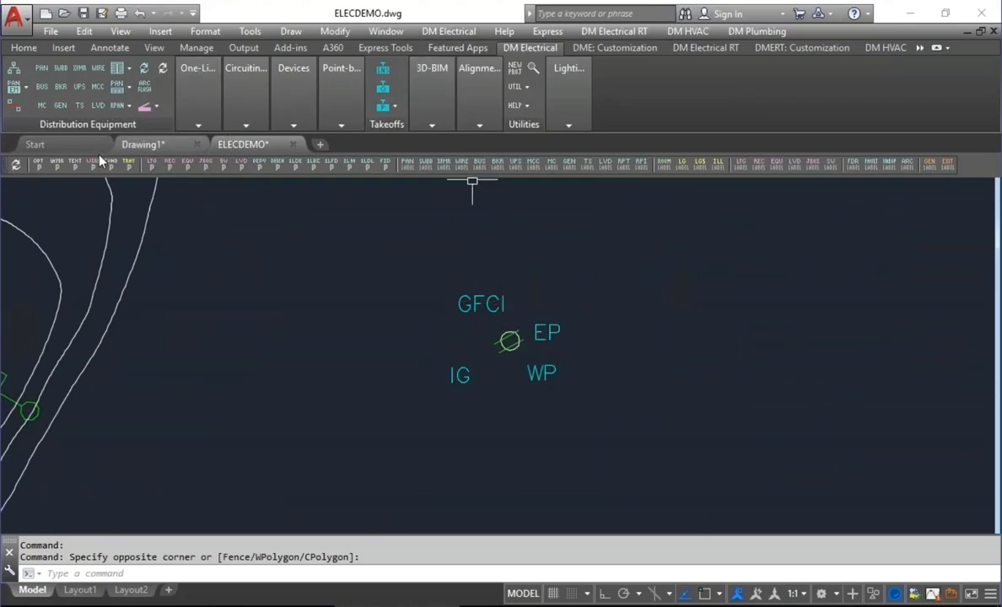
# Set the receptacle GFCI label to GFI and the Ground label to GROUND in the project options, and accept the changes.
pyautogui.click(46, 169)
pyautogui.moveTo(901, 105); pyautogui.dragTo(901, 314)
pyautogui.click(638, 259)
pyautogui.write('GFI')
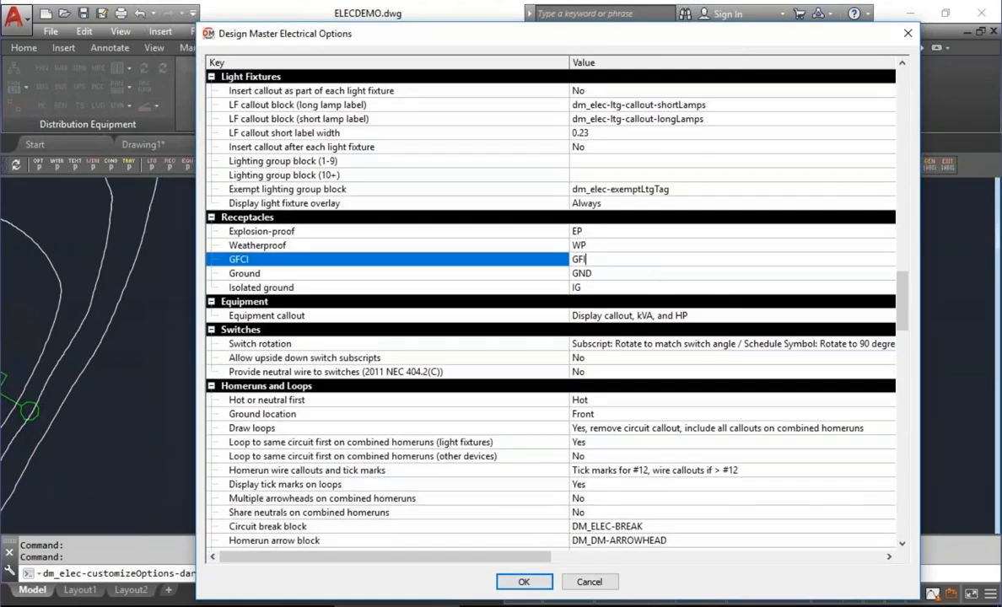
pyautogui.press('Return')
pyautogui.write('GROUND')
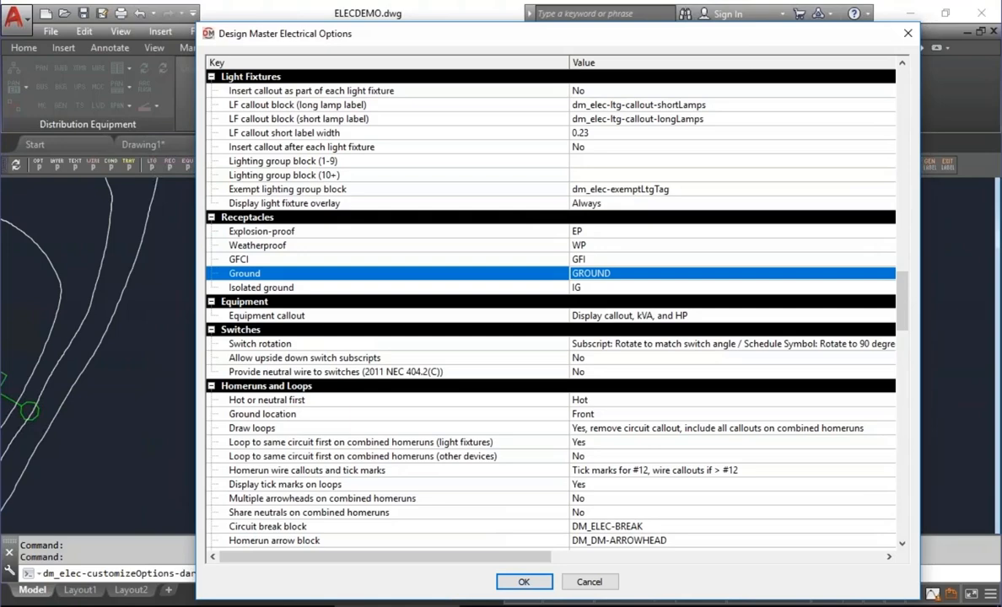
pyautogui.click(521, 582)
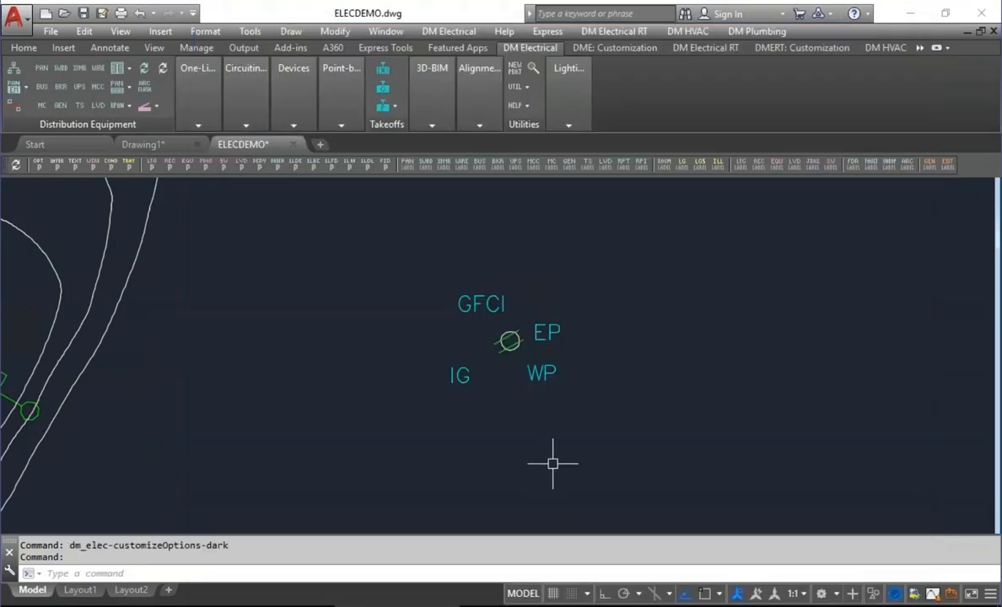
# Insert another EVERYTHING receptacle below and right of the first, placing its notes around it with a leader on the GFI note.
pyautogui.moveTo(291, 100)
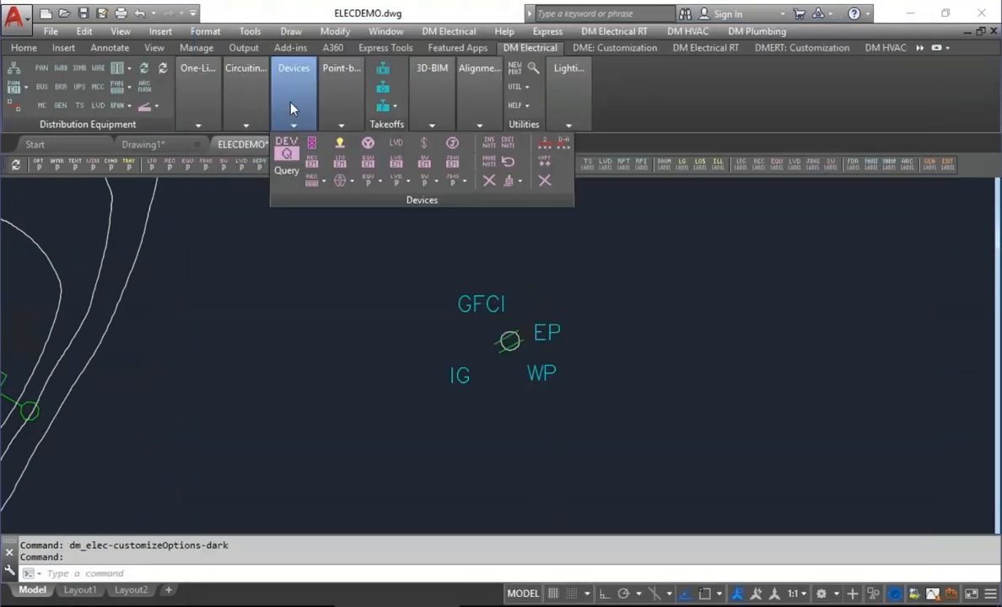
pyautogui.click(311, 145)
pyautogui.click(449, 466)
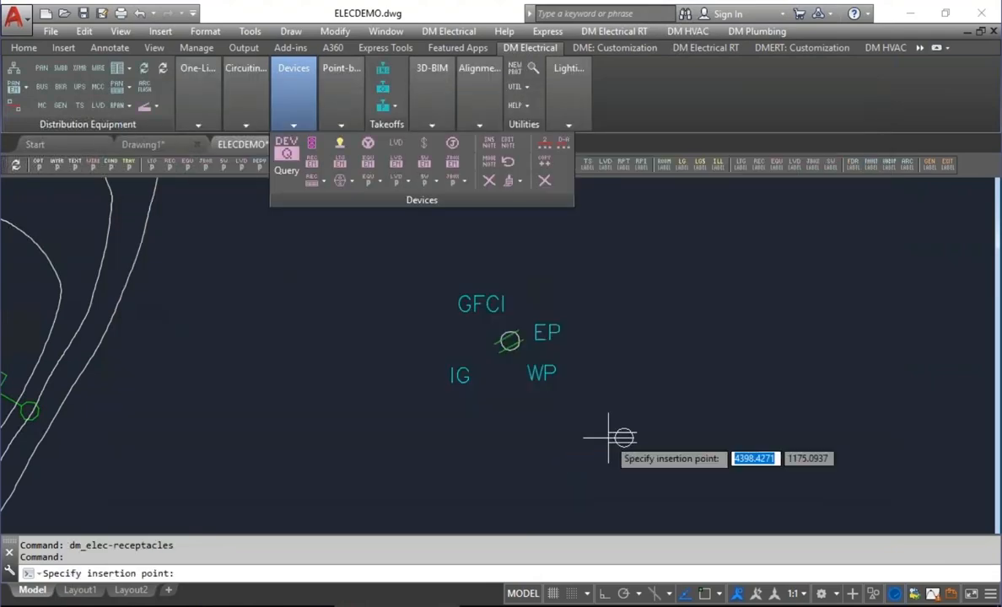
pyautogui.click(579, 431)
pyautogui.press('Return')
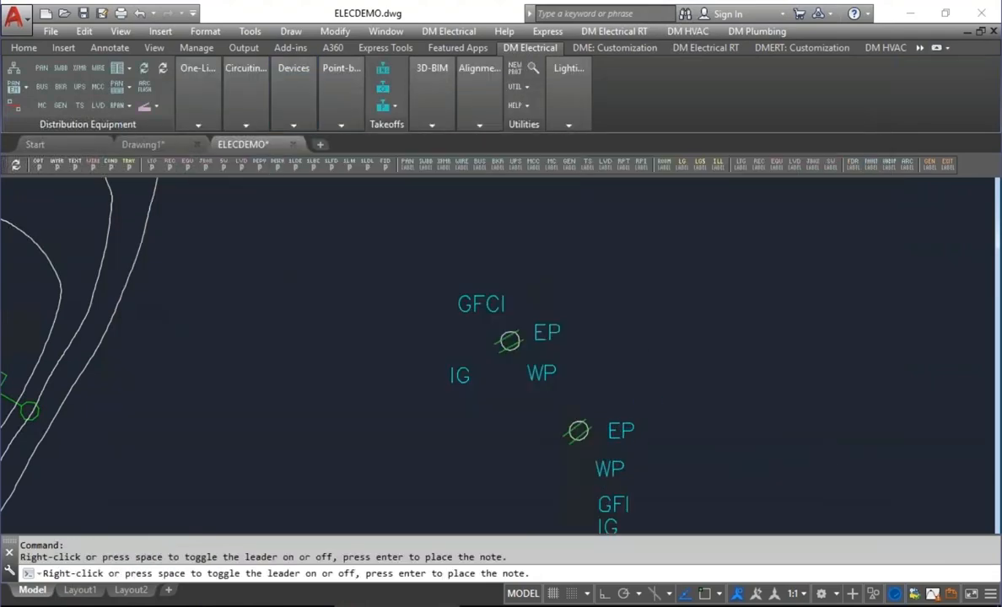
pyautogui.press('Return')
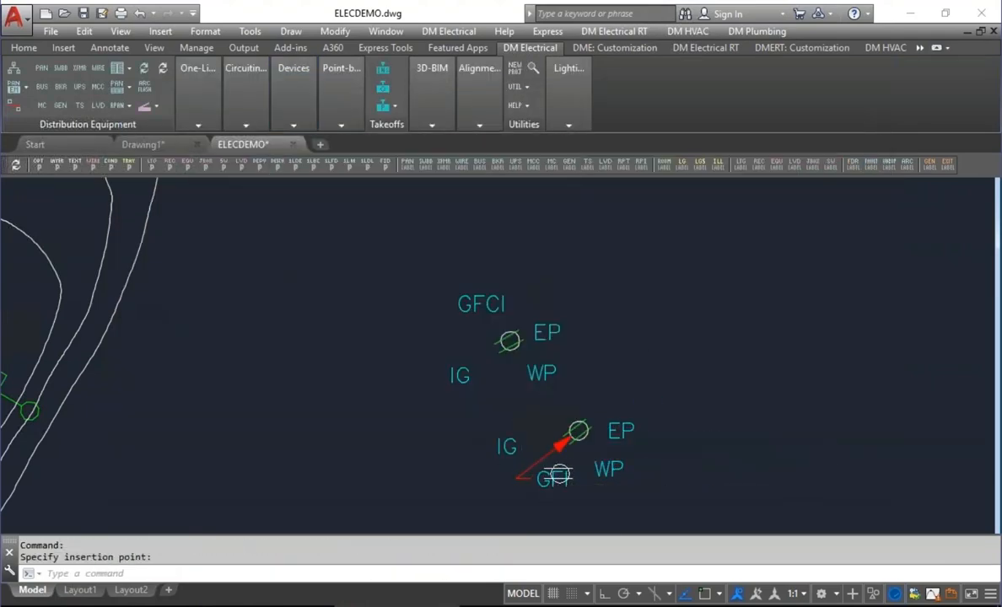
pyautogui.click(558, 476)
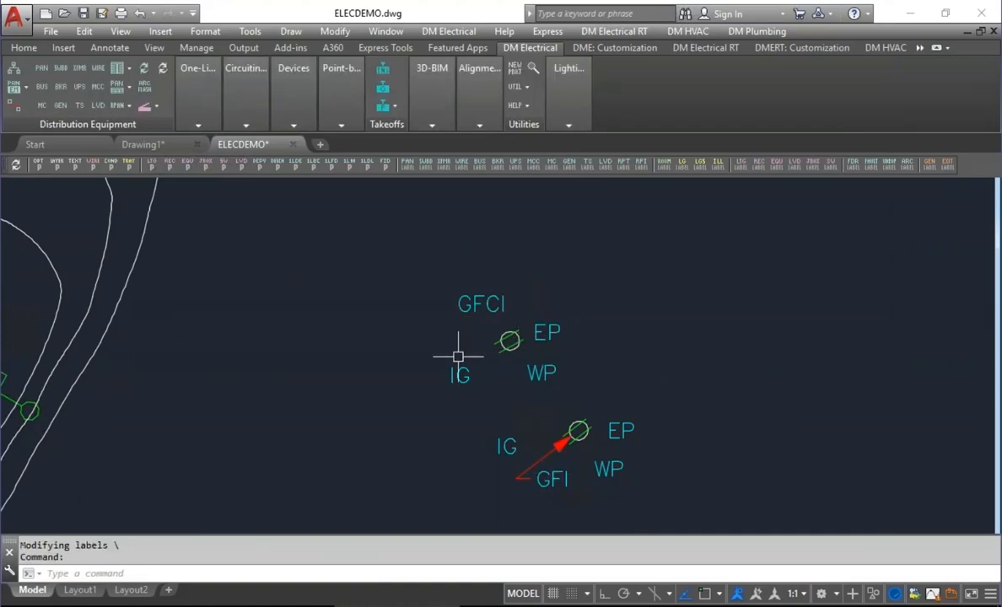
# Update the receptacle schedule in the drawing so its Features column uses the GFI and GROUND labels.
pyautogui.scroll(-6, 458, 356)
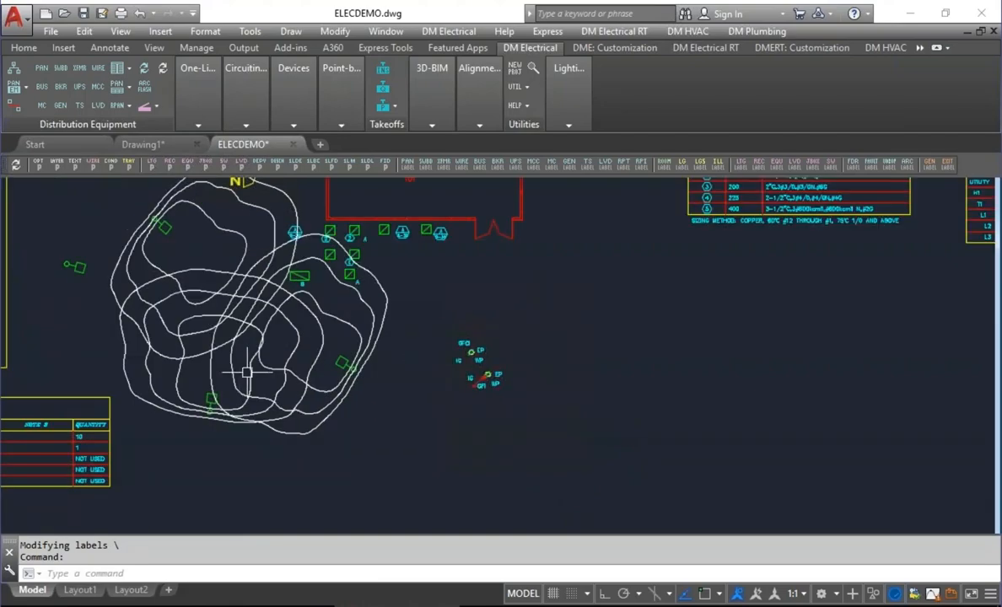
pyautogui.moveTo(255, 373); pyautogui.dragTo(773, 301, button='middle')
pyautogui.scroll(5, 287, 380)
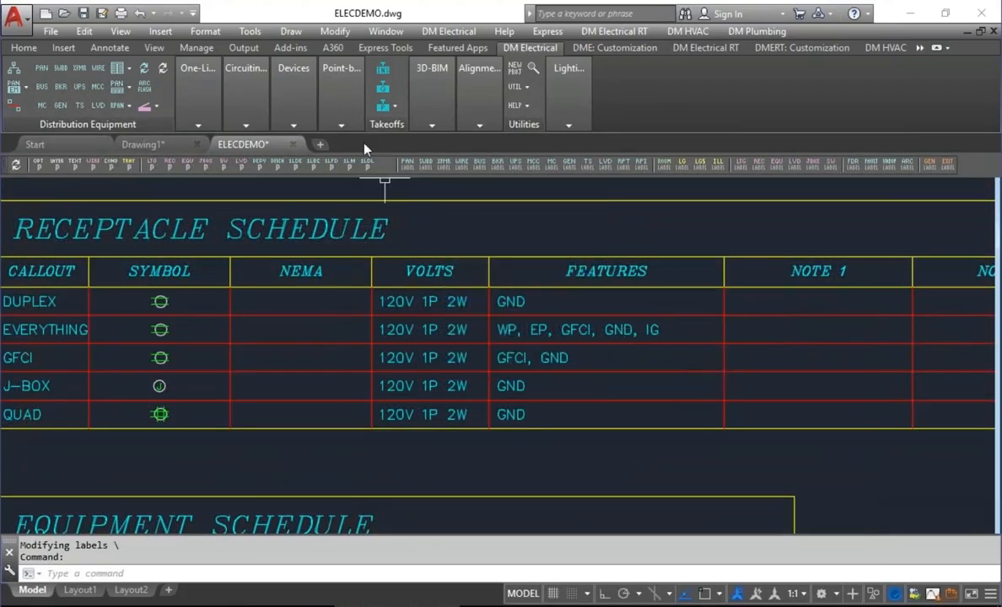
pyautogui.click(309, 106)
pyautogui.click(316, 186)
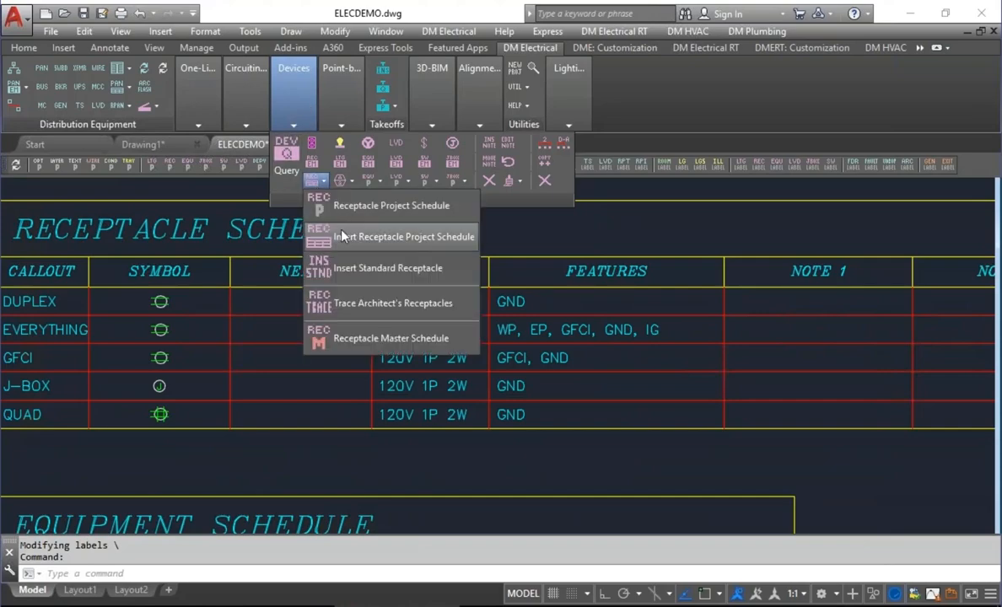
pyautogui.click(316, 213)
pyautogui.press('Return')
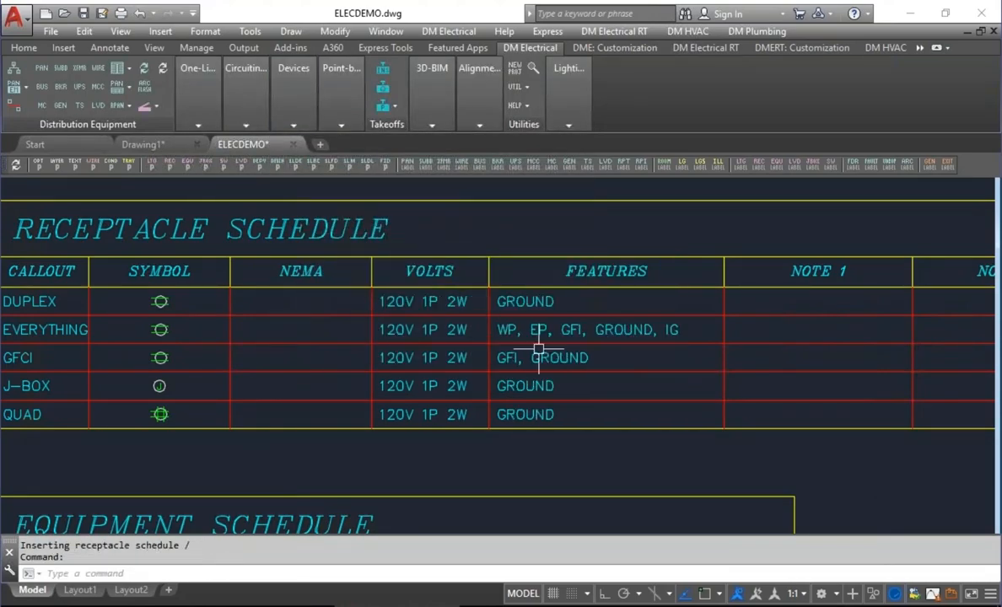
pyautogui.moveTo(608, 326)
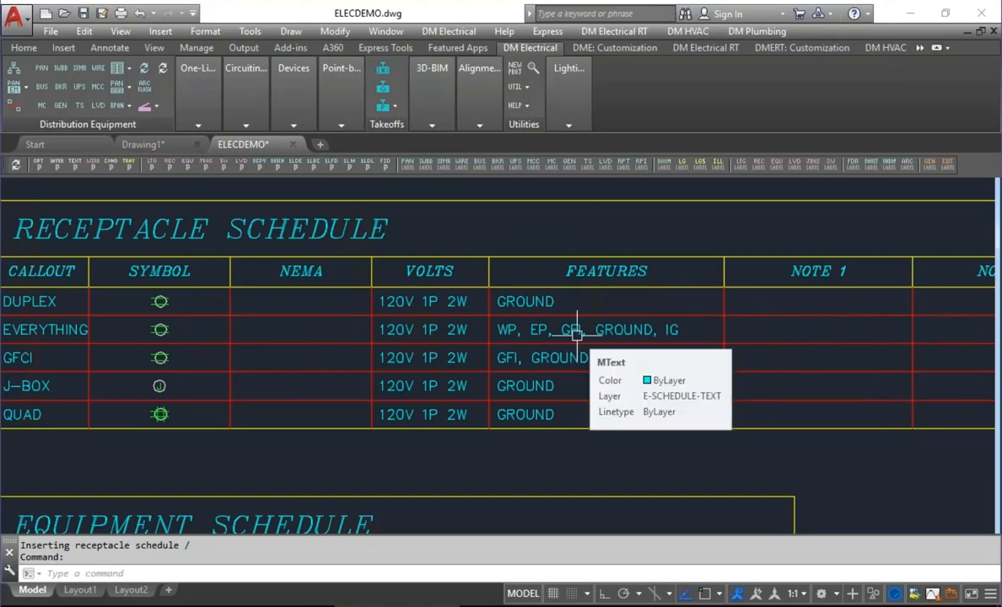
# Review the Equipment callout choices in the project options and close the options without changes.
pyautogui.click(38, 160)
pyautogui.moveTo(903, 114); pyautogui.dragTo(907, 313)
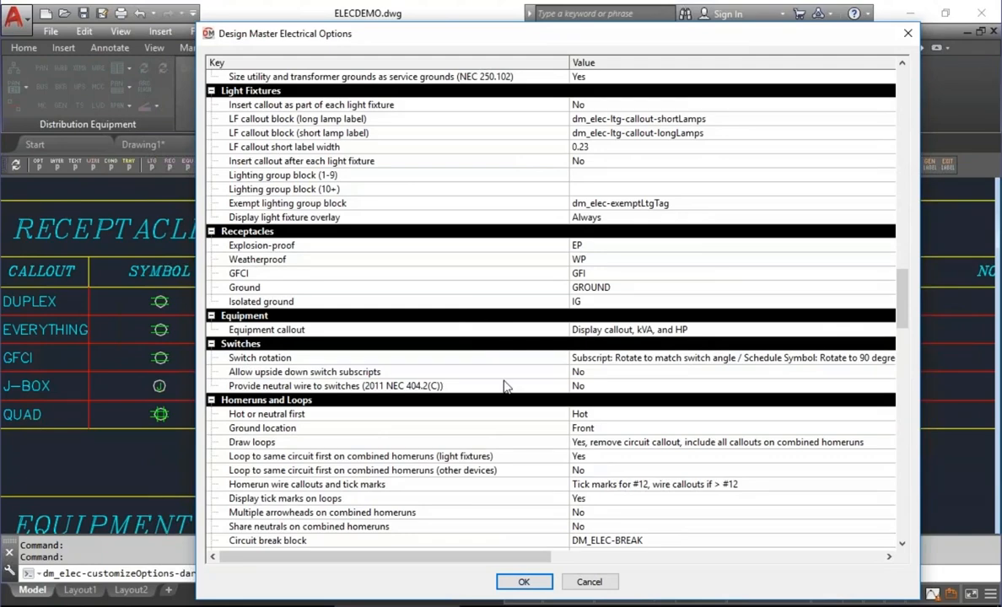
pyautogui.click(582, 330)
pyautogui.click(631, 332)
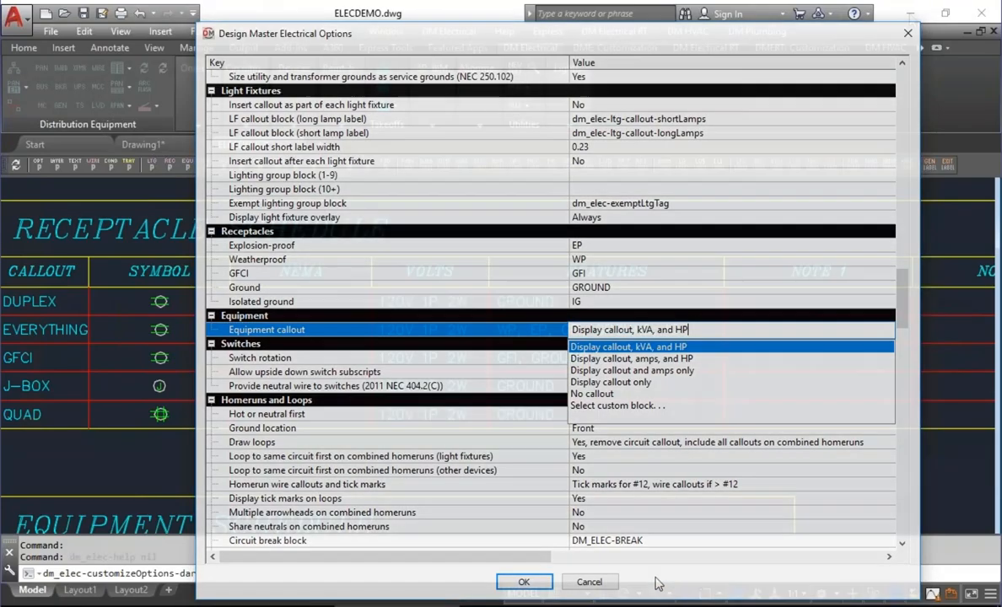
pyautogui.click(589, 582)
# Start a new equipment item with the callout ABC and set Load 1, a Single Motor, to 1 horsepower.
pyautogui.scroll(-3, 693, 340)
pyautogui.moveTo(693, 340); pyautogui.dragTo(522, 255, button='middle')
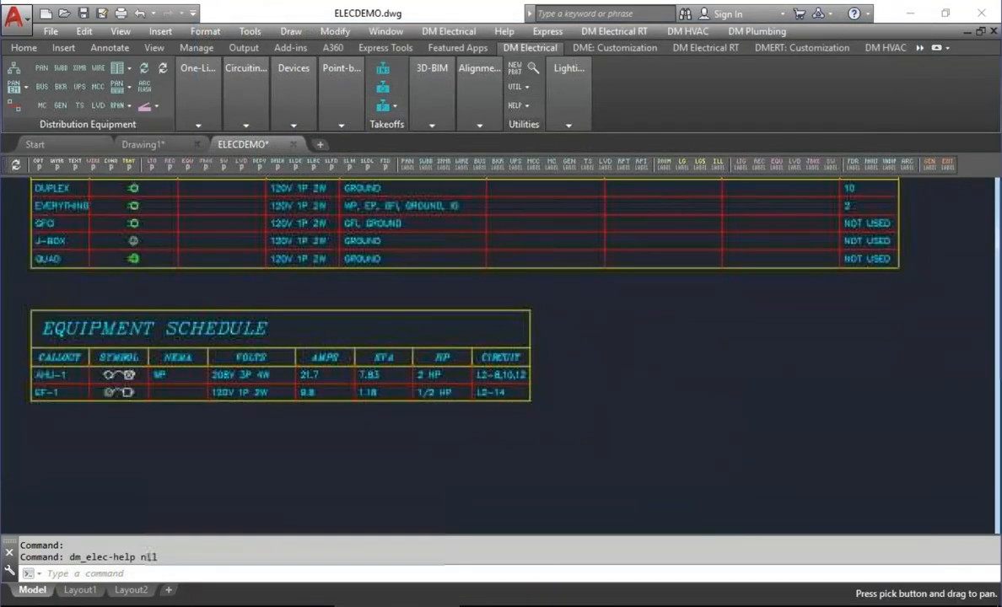
pyautogui.moveTo(296, 105)
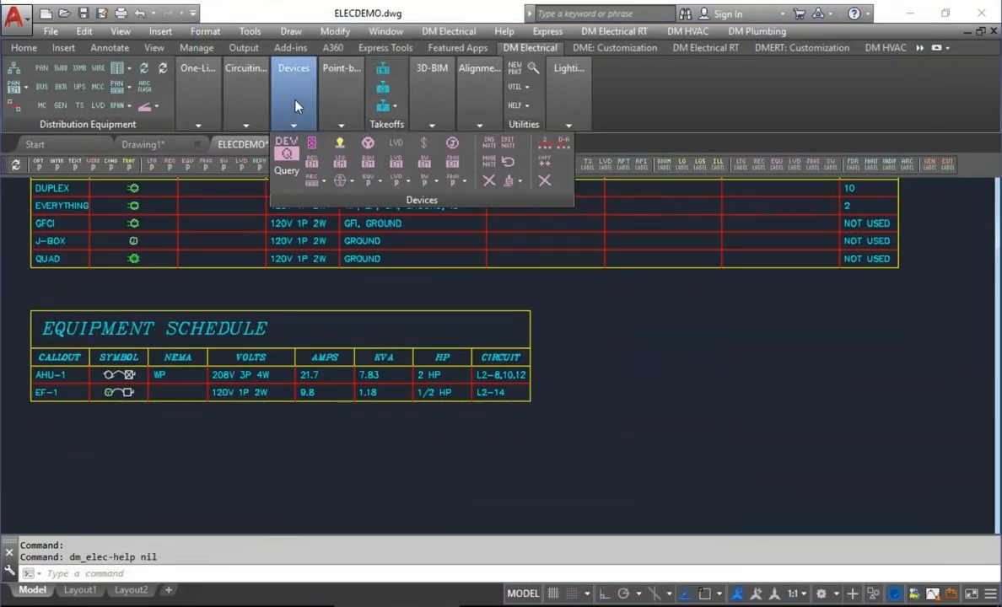
pyautogui.click(368, 145)
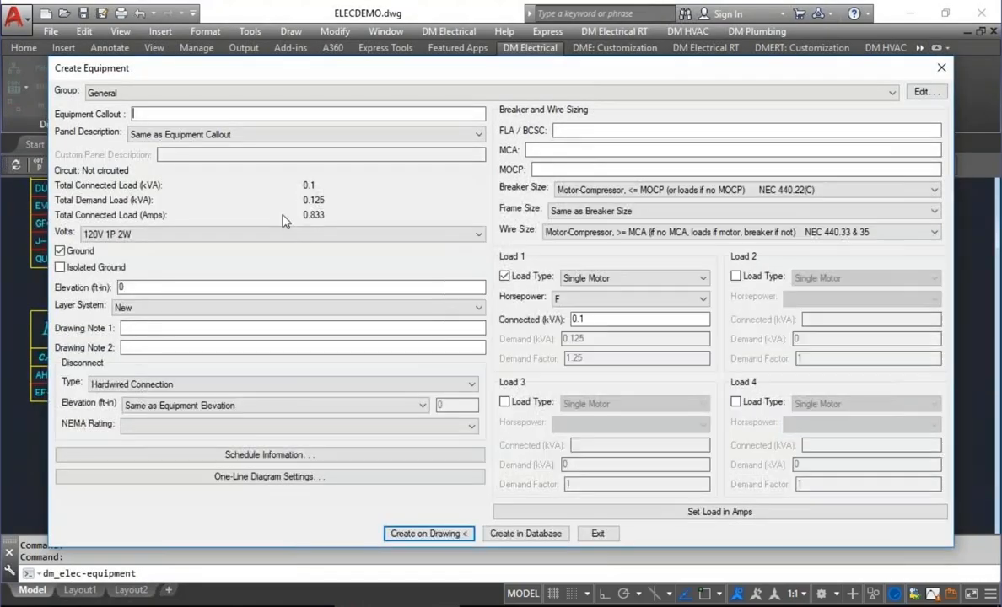
pyautogui.write('ABC')
pyautogui.click(639, 296)
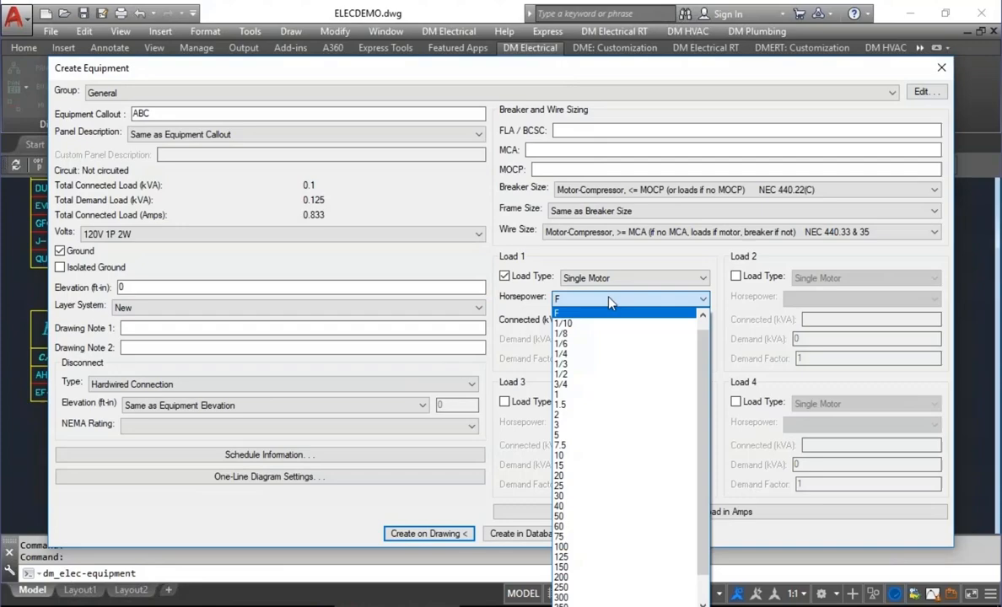
pyautogui.click(580, 395)
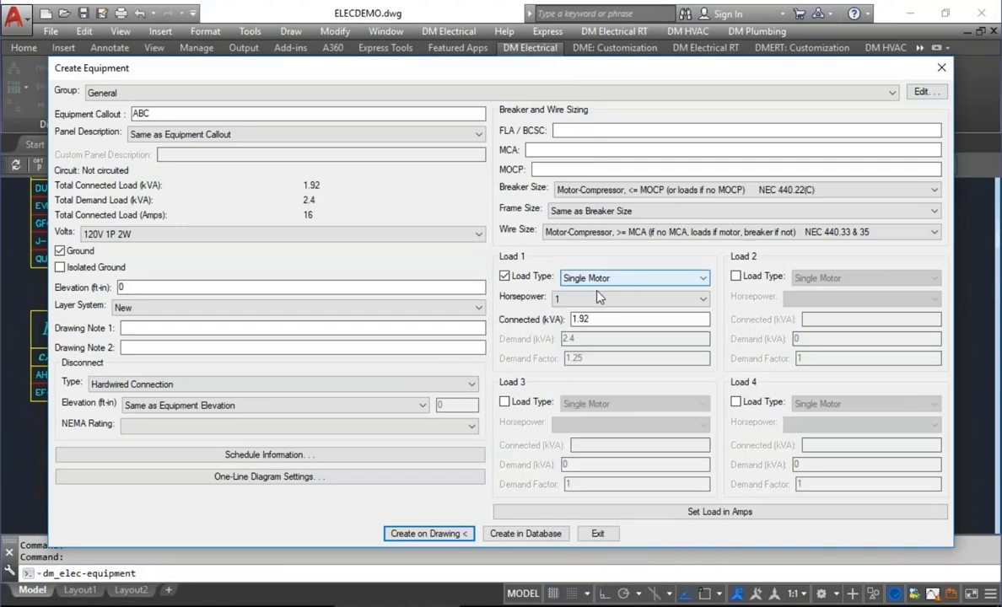
# Enable Load 2 for the ABC equipment as a Heating load with 0.5 kVA connected.
pyautogui.click(736, 277)
pyautogui.click(816, 280)
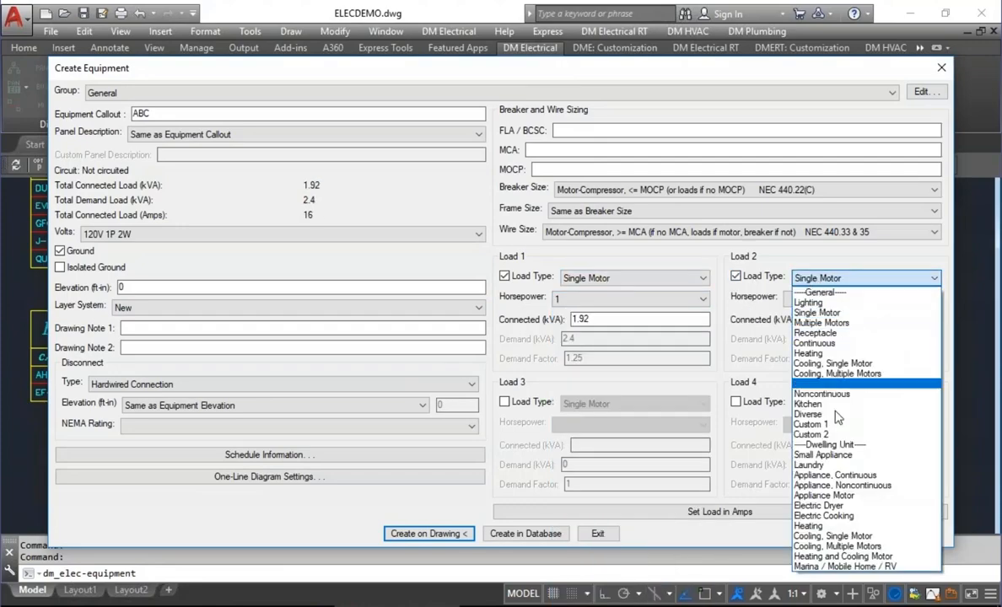
pyautogui.click(826, 354)
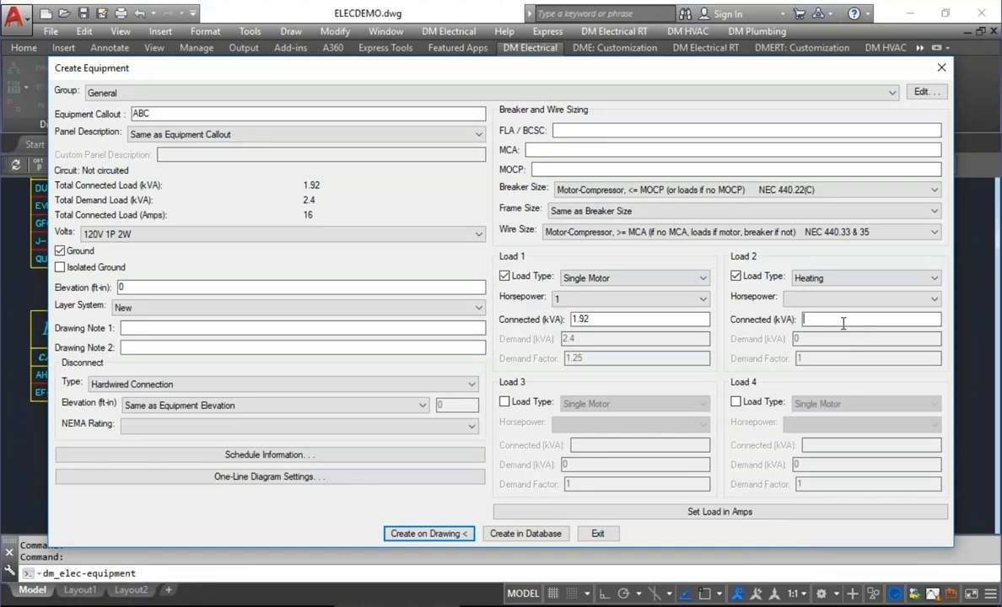
pyautogui.write('0.5')
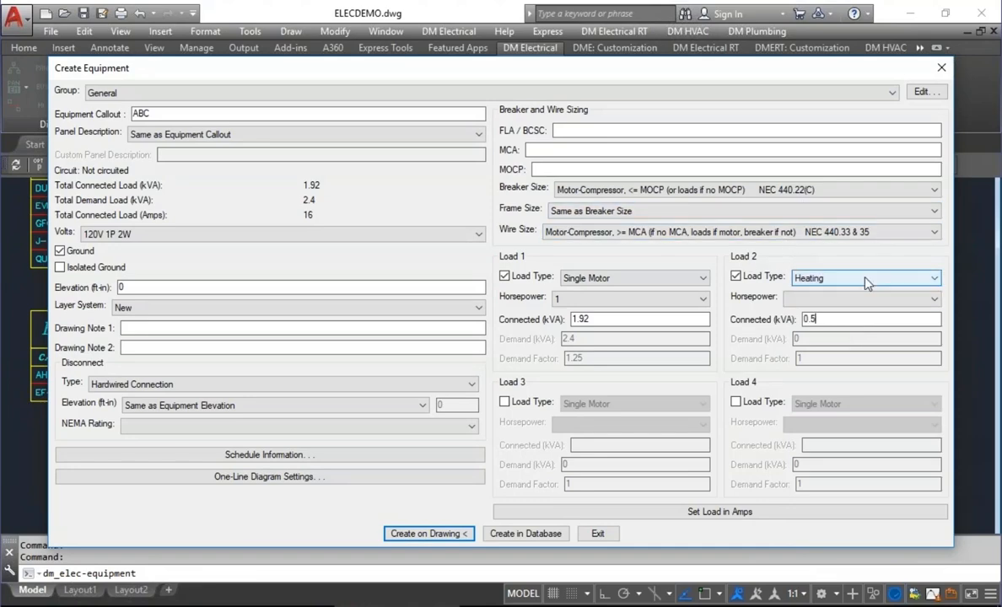
# Create the ABC equipment in the empty area beside the equipment schedule, placing its callout above it with a leader.
pyautogui.click(428, 534)
pyautogui.click(601, 393)
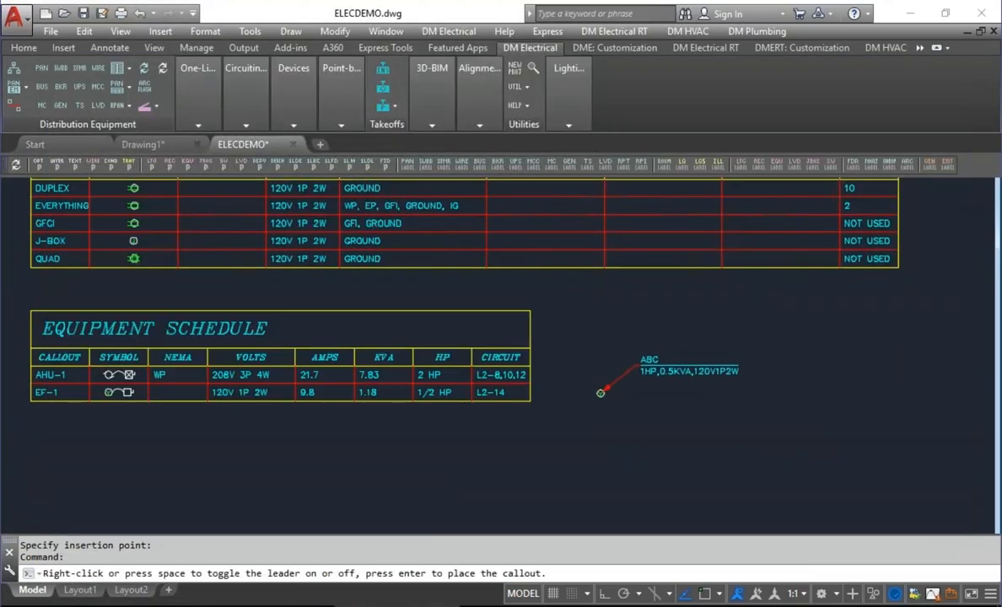
pyautogui.click(641, 365)
# Modify the ABC equipment's callout style to "Display callout, amps, and HP".
pyautogui.scroll(4, 645, 358)
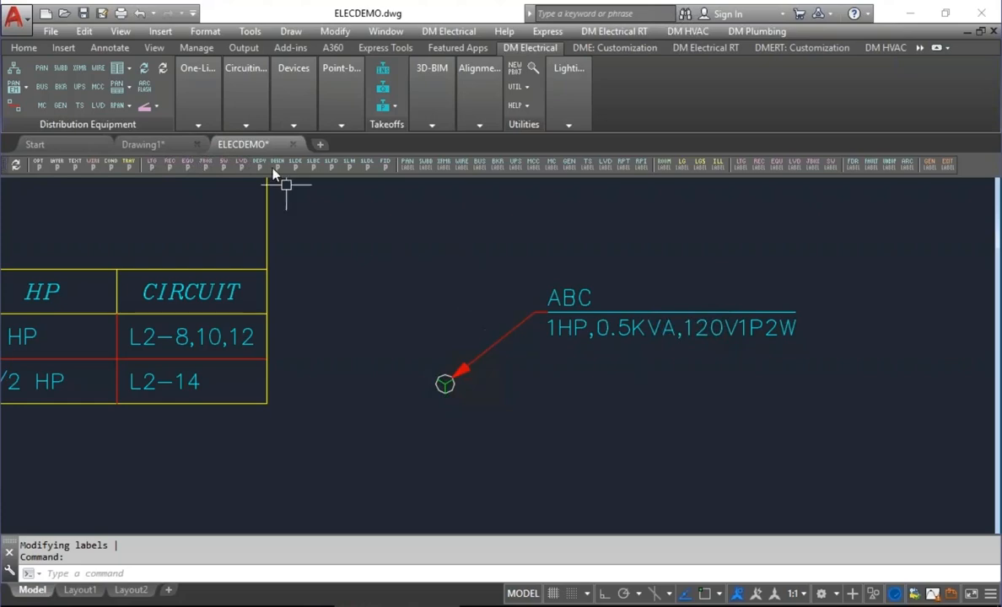
pyautogui.click(283, 111)
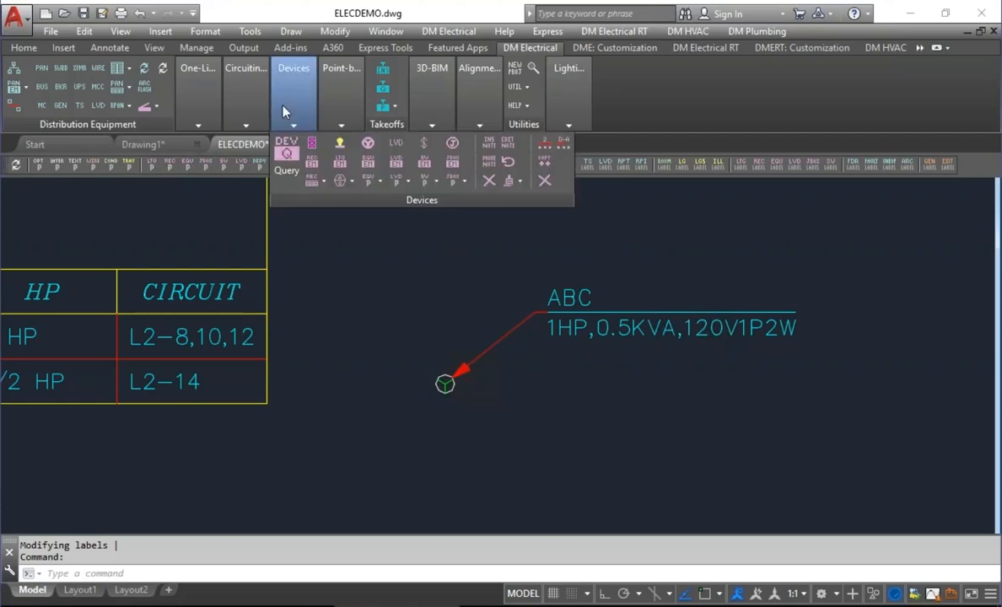
pyautogui.click(368, 183)
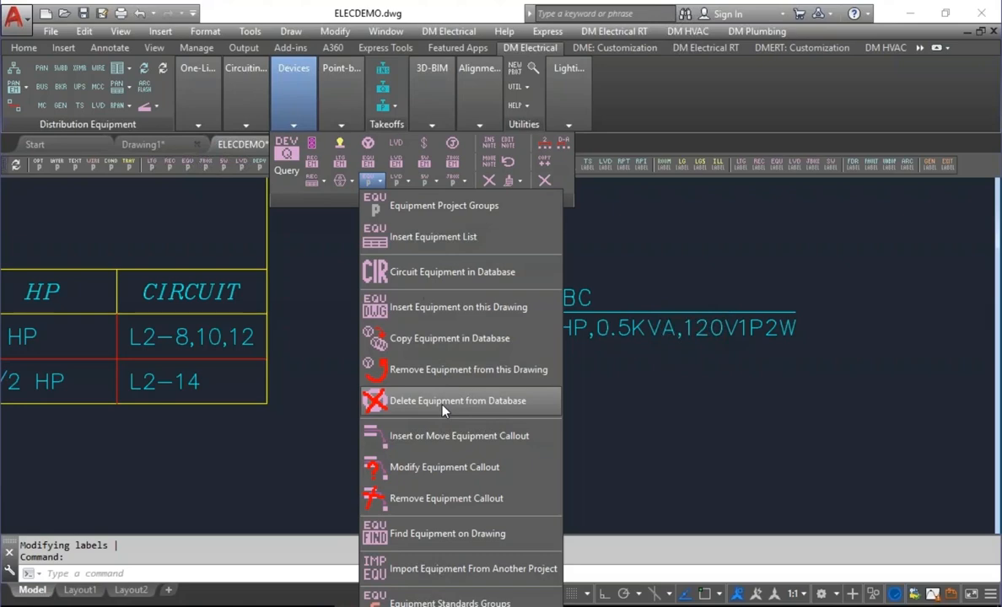
pyautogui.click(425, 477)
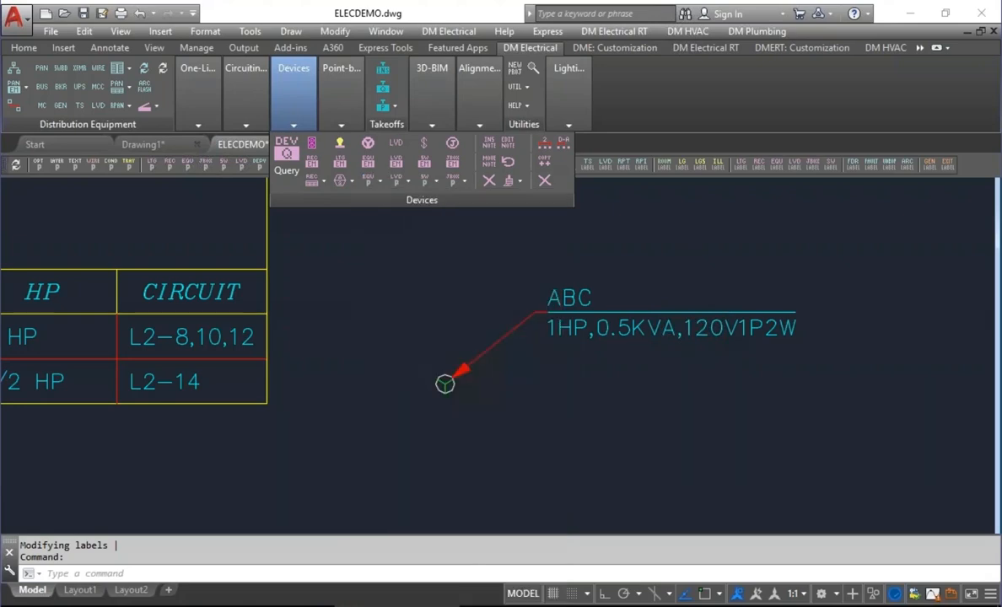
pyautogui.click(561, 330)
pyautogui.click(489, 303)
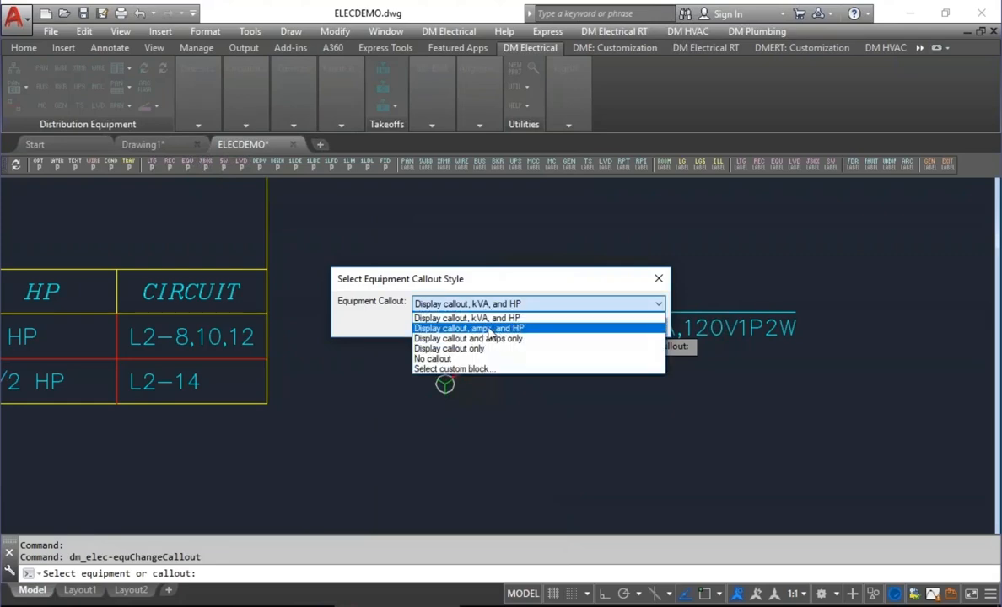
pyautogui.click(489, 329)
pyautogui.click(472, 325)
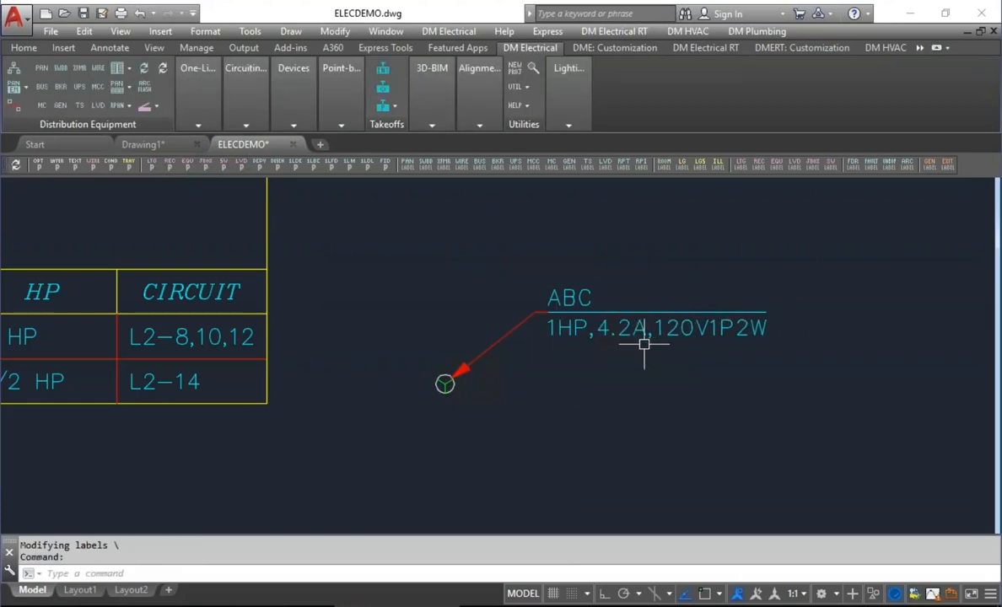
# Change the ABC equipment's callout style to "Display callout and amps only".
pyautogui.press('Return')
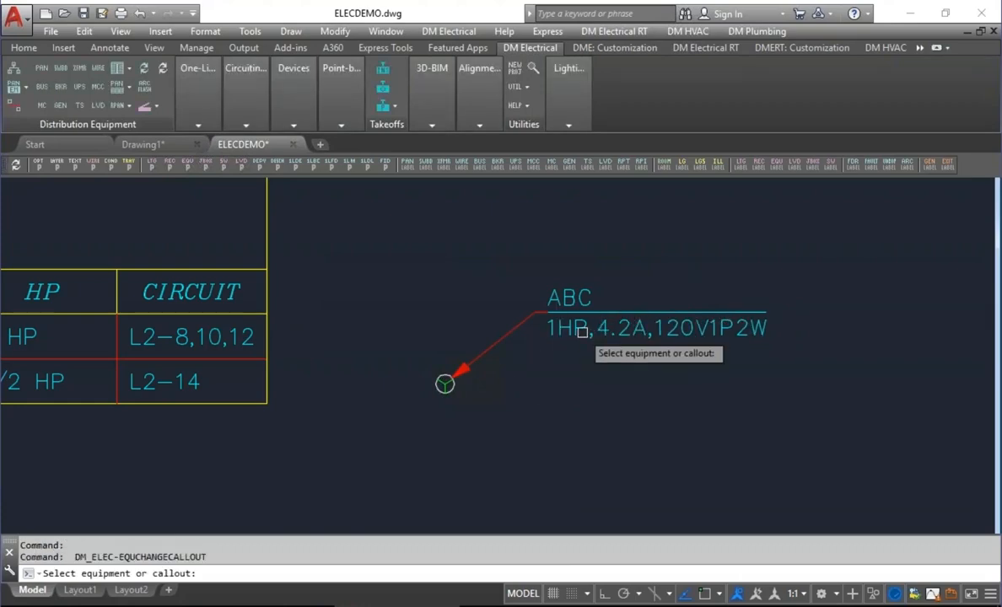
pyautogui.click(593, 331)
pyautogui.click(488, 306)
pyautogui.click(485, 339)
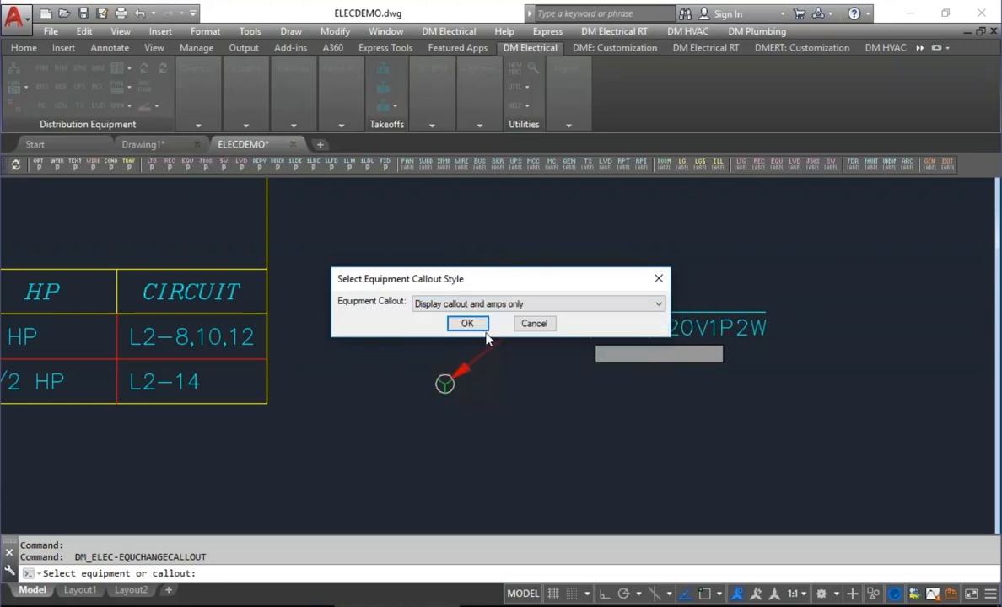
pyautogui.click(467, 324)
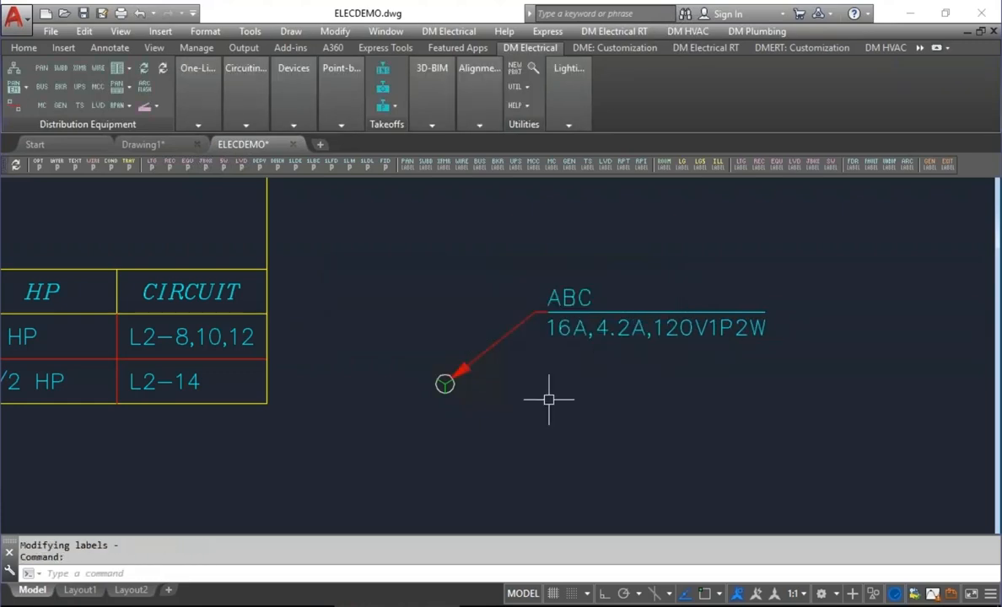
pyautogui.click(677, 384)
pyautogui.click(627, 382)
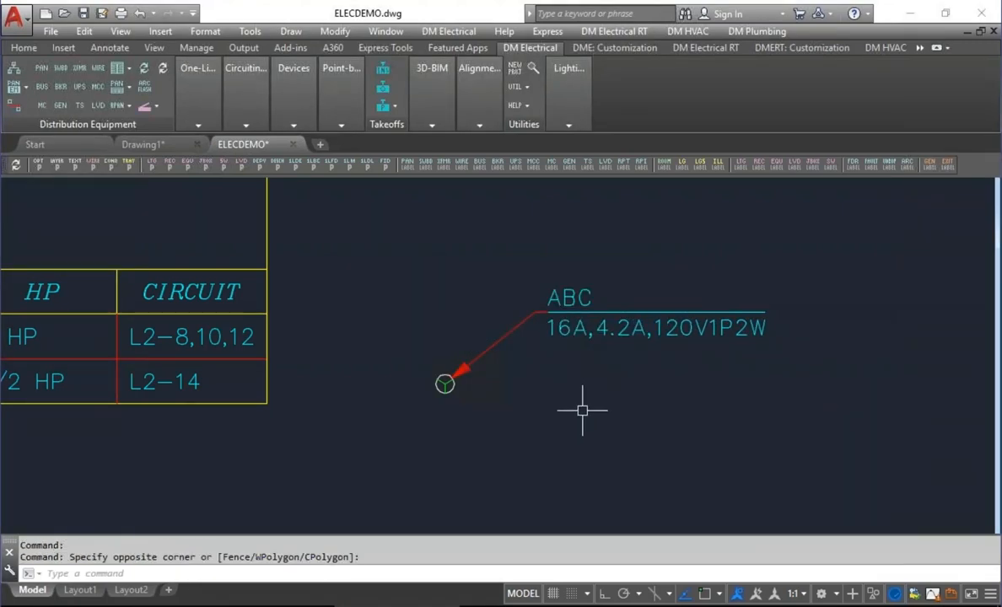
# Change the ABC equipment's callout style to "Display callout only".
pyautogui.press('Return')
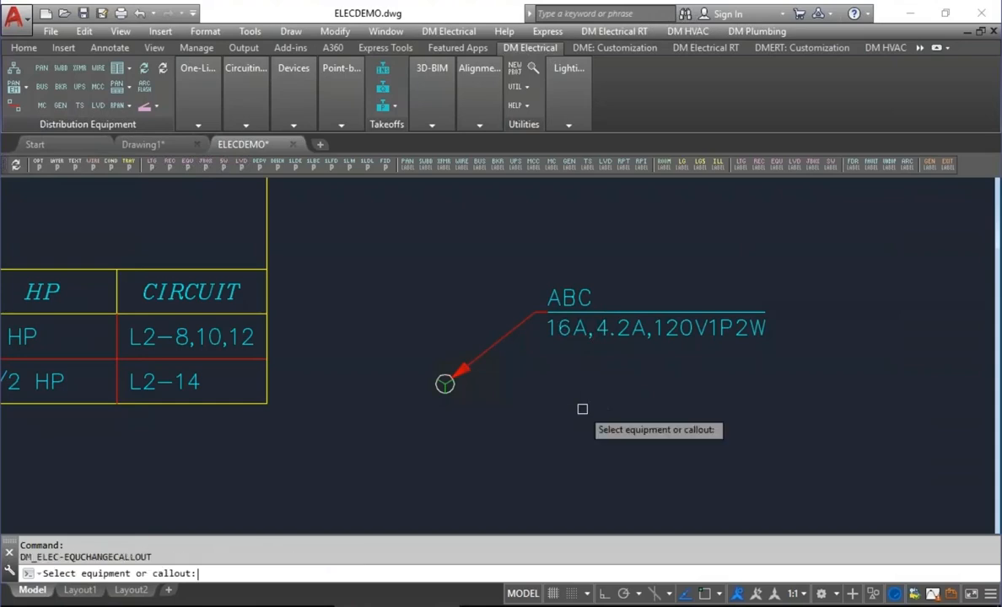
pyautogui.click(572, 330)
pyautogui.click(476, 304)
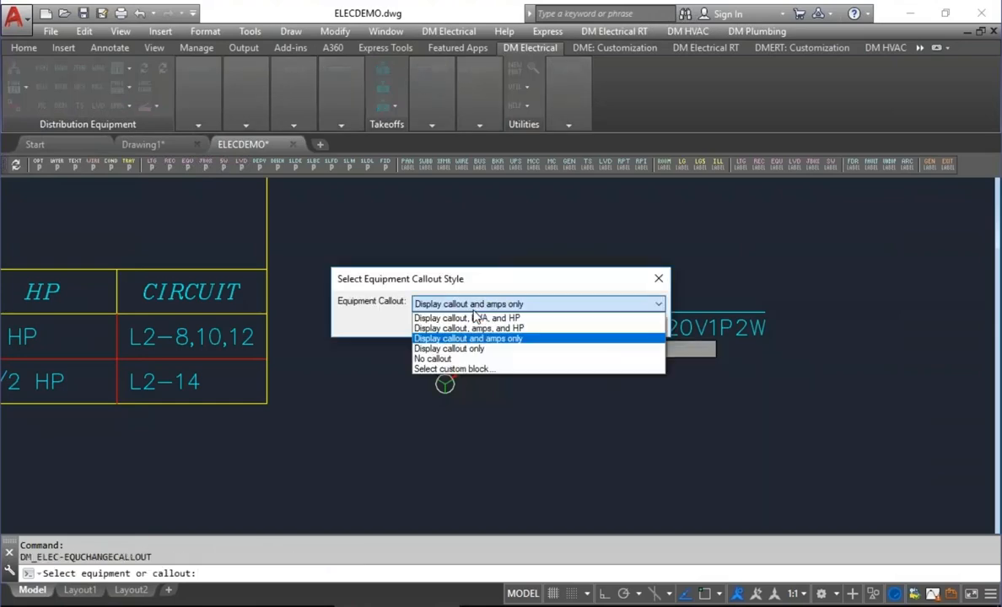
pyautogui.click(450, 348)
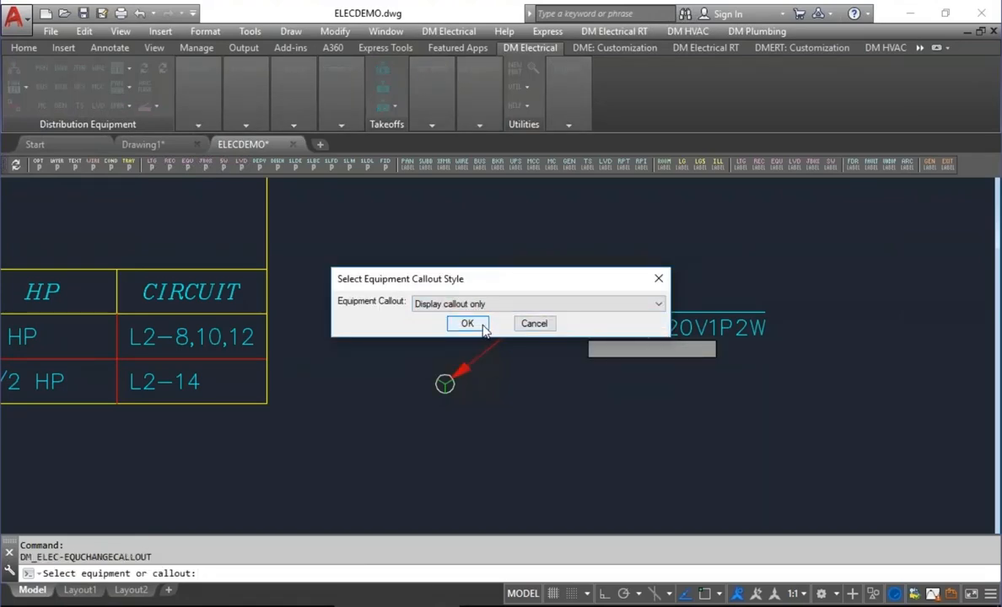
pyautogui.click(483, 327)
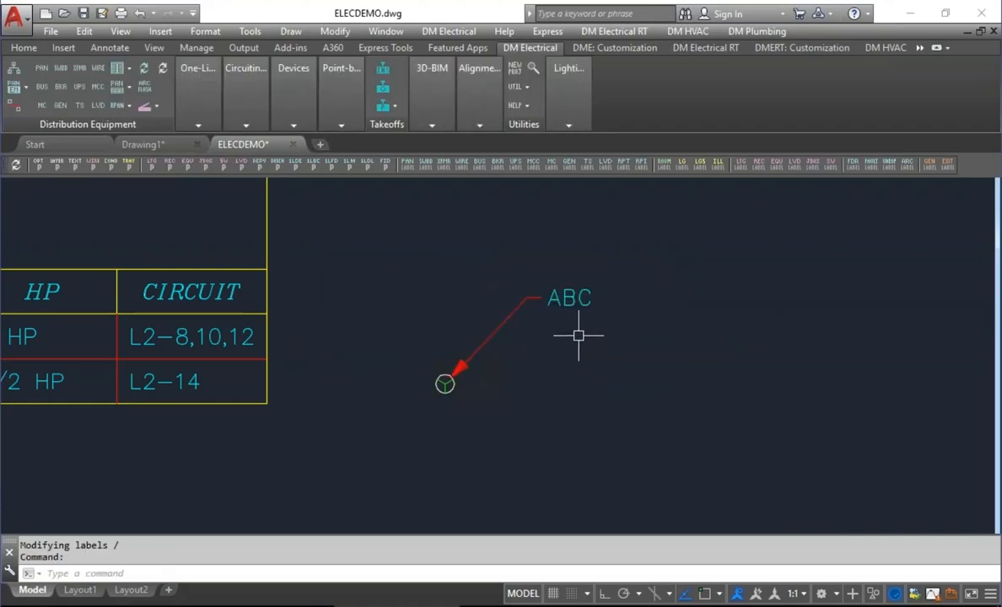
# Change the ABC equipment's callout style to "No callout".
pyautogui.press('Return')
pyautogui.click(578, 335)
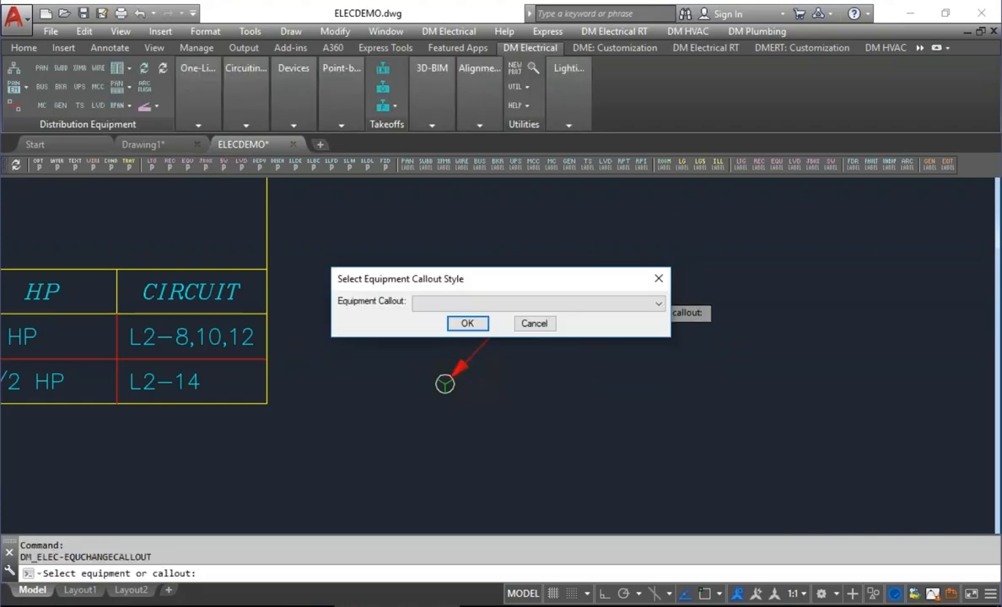
pyautogui.click(522, 303)
pyautogui.click(451, 357)
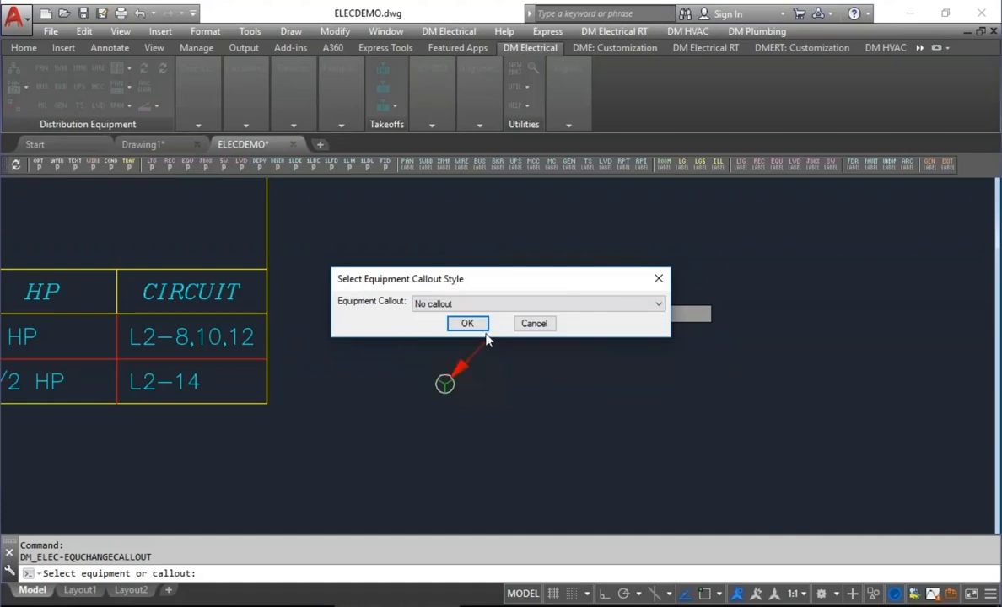
pyautogui.click(469, 324)
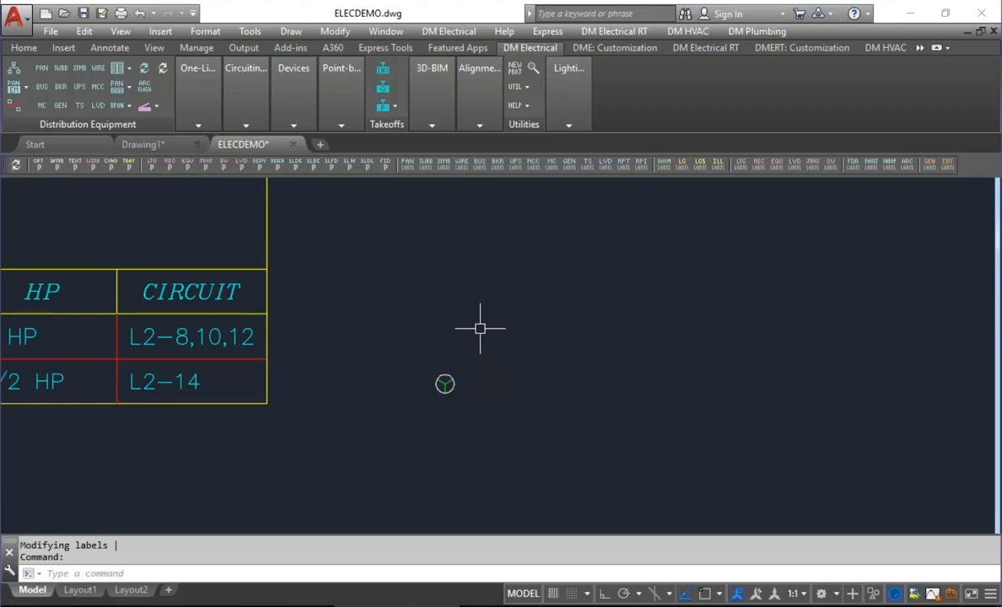
# Filter the drawing files by *equ* and assign dm_elec-equCallout-callout.dwg as the custom callout block for the ABC equipment.
pyautogui.press('Return')
pyautogui.click(447, 383)
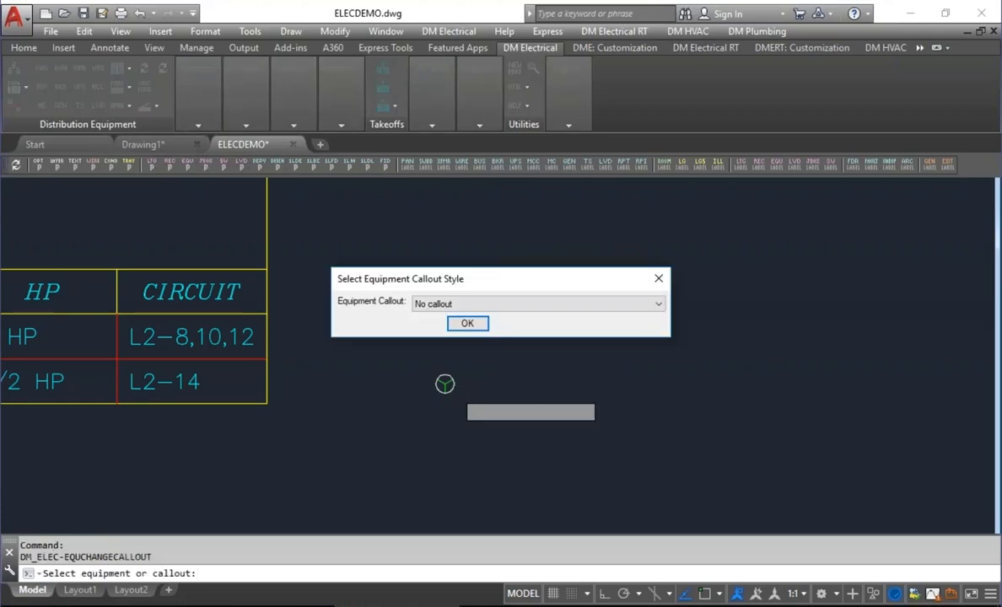
pyautogui.click(479, 305)
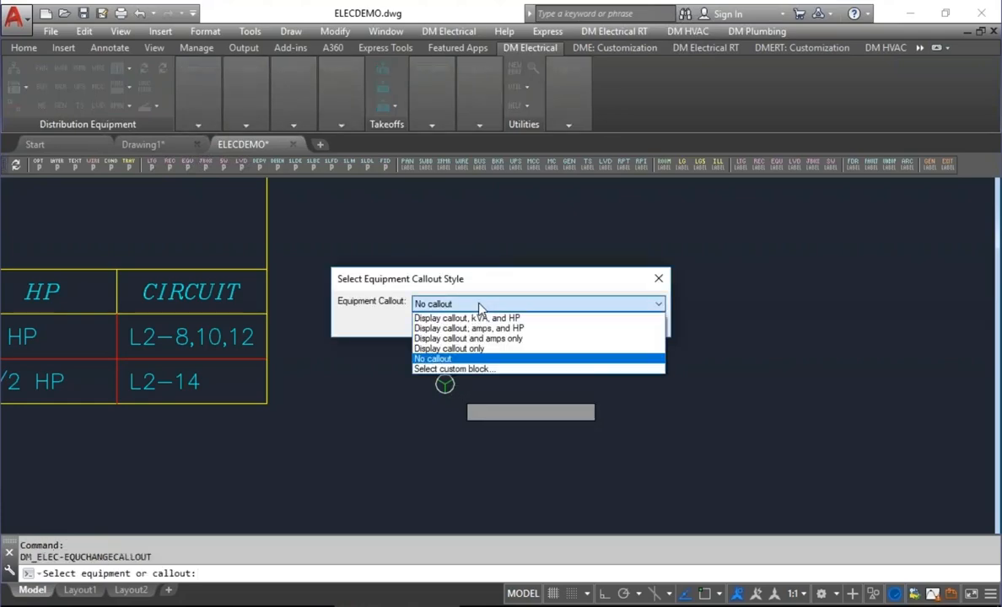
pyautogui.click(453, 369)
pyautogui.write('*equ*')
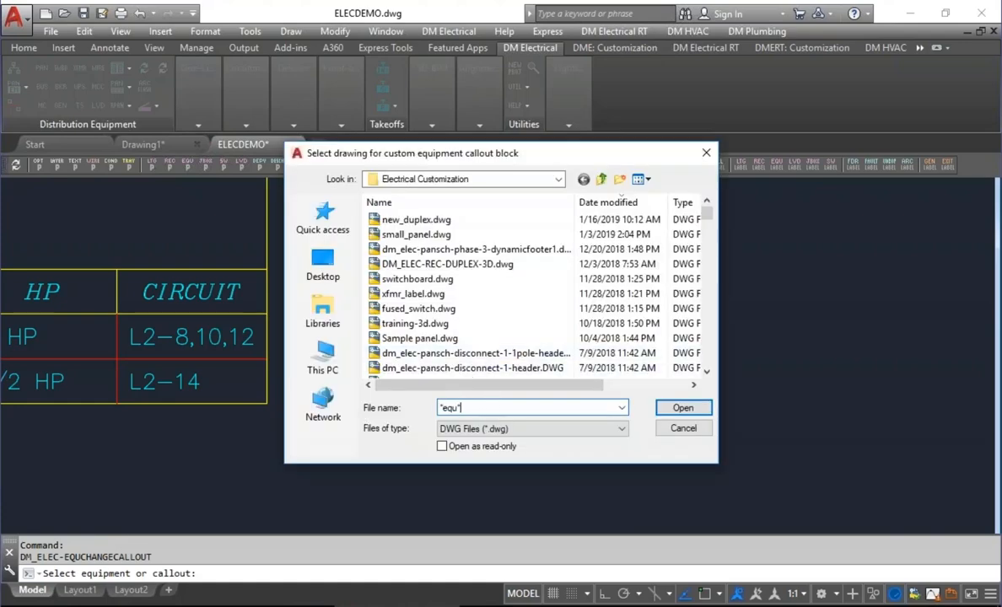
pyautogui.press('Return')
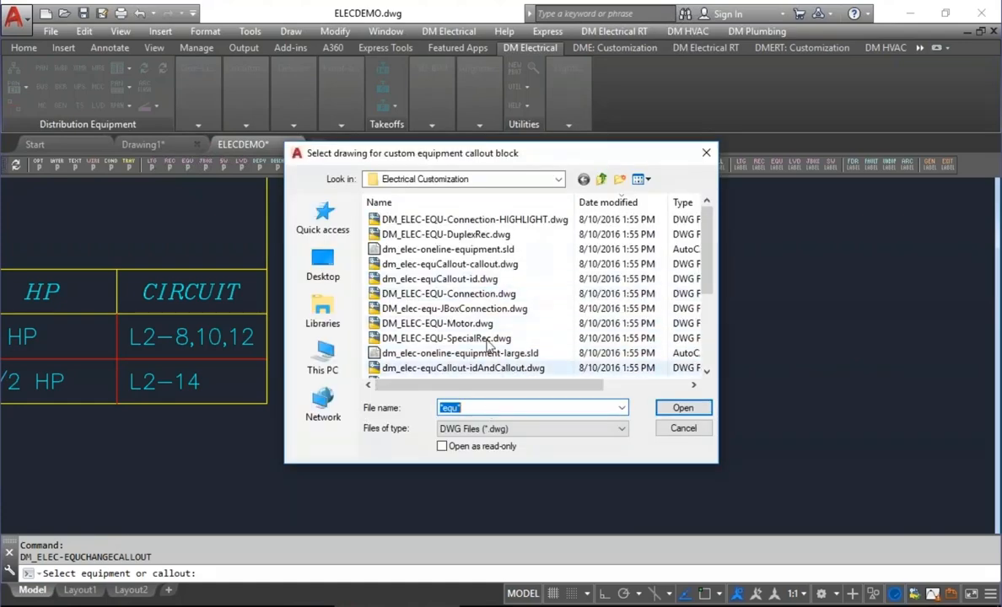
pyautogui.click(462, 265)
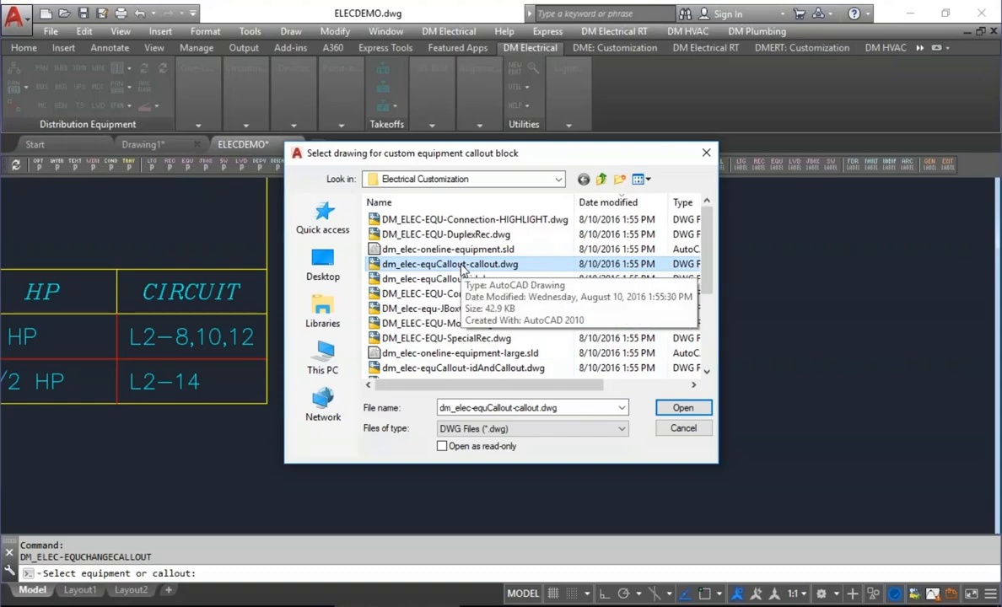
pyautogui.press('Down')
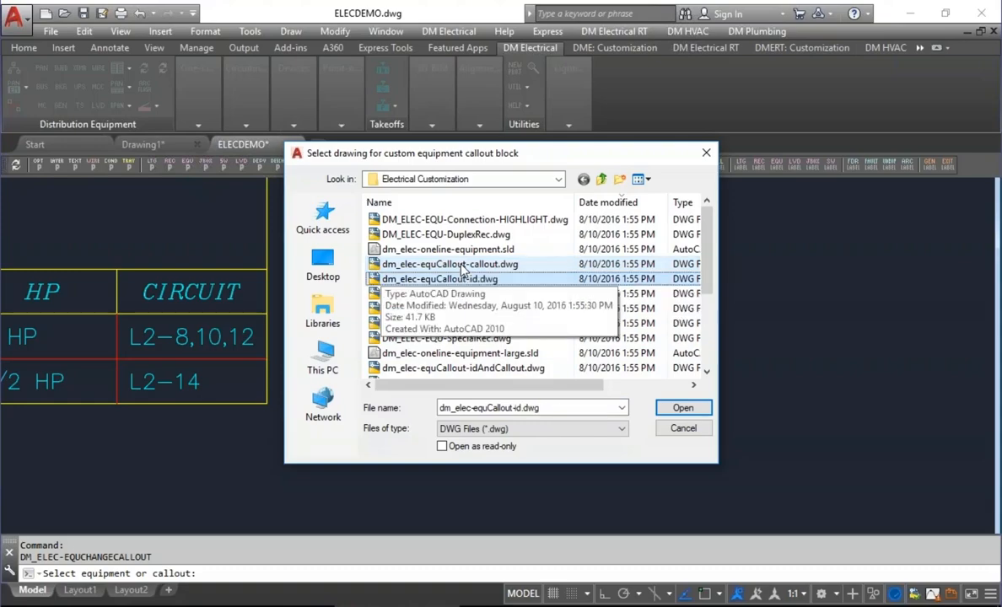
pyautogui.click(462, 265)
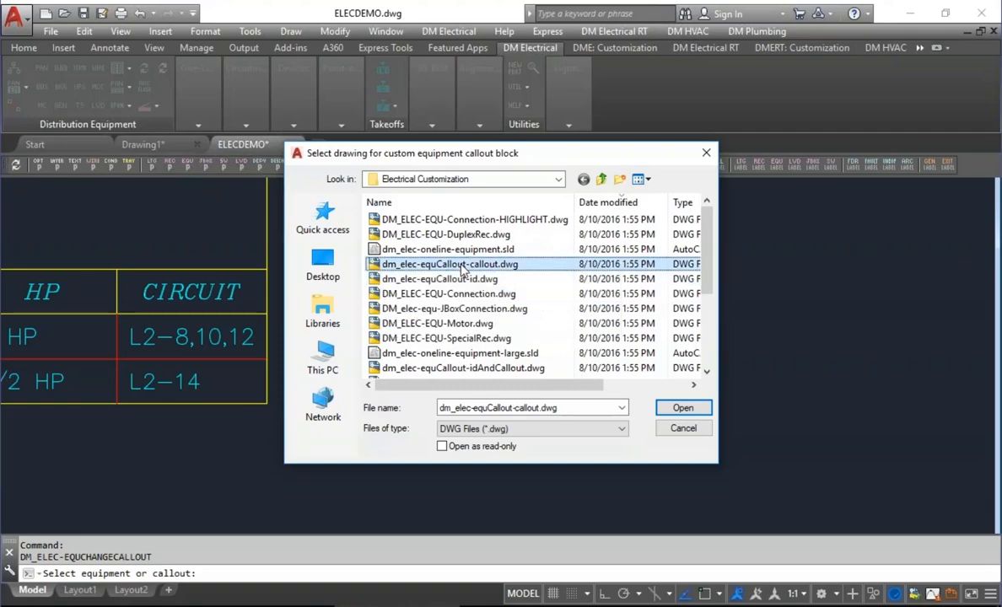
pyautogui.click(681, 408)
pyautogui.click(469, 326)
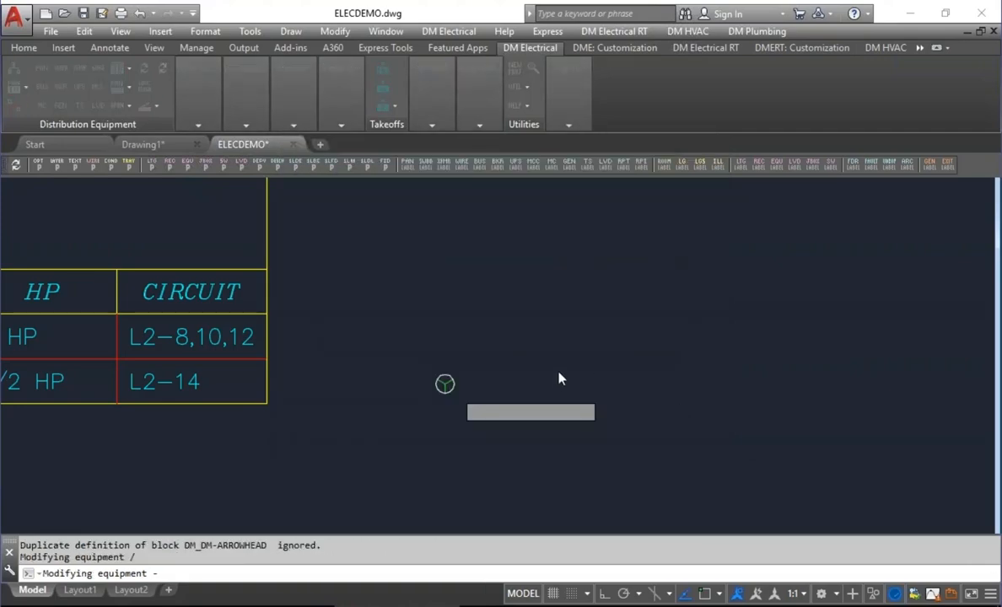
pyautogui.scroll(5, 434, 374)
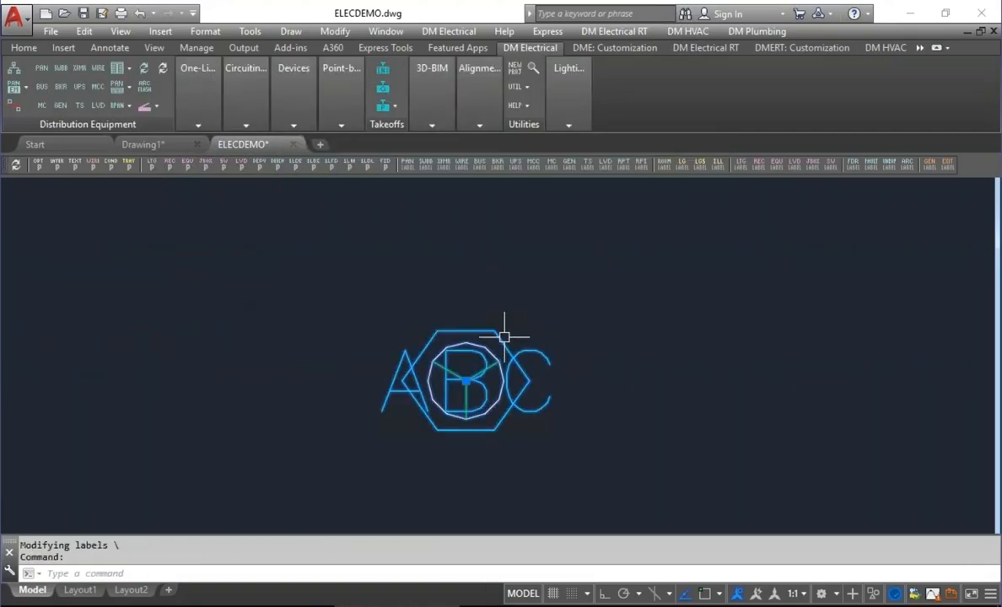
pyautogui.click(463, 380)
pyautogui.click(466, 381)
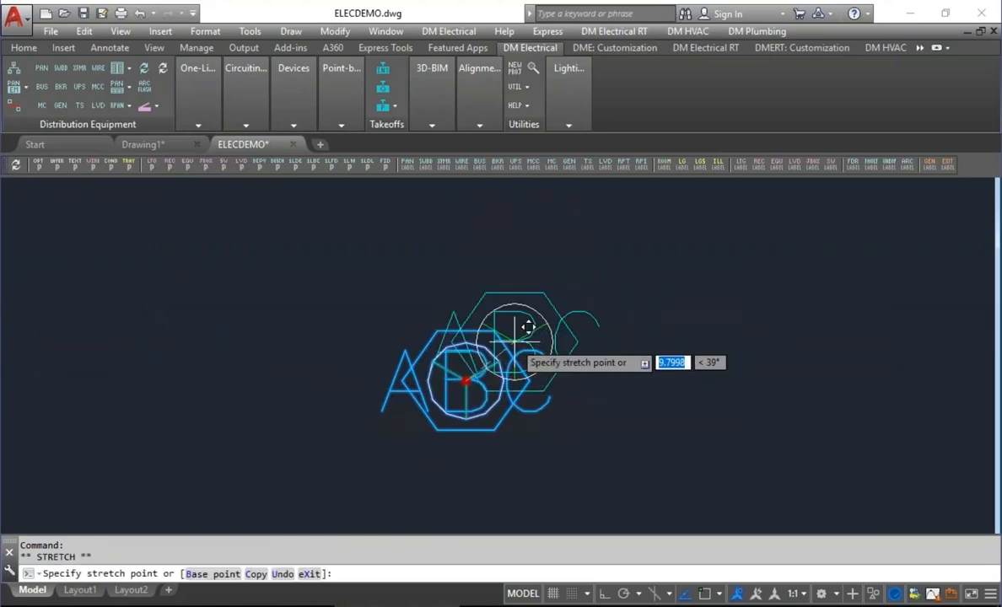
pyautogui.press('Escape')
# Move the ABC equipment callout to the upper right of the equipment symbol, with a leader pointing back to it.
pyautogui.click(297, 119)
pyautogui.click(350, 181)
pyautogui.click(379, 181)
pyautogui.click(413, 337)
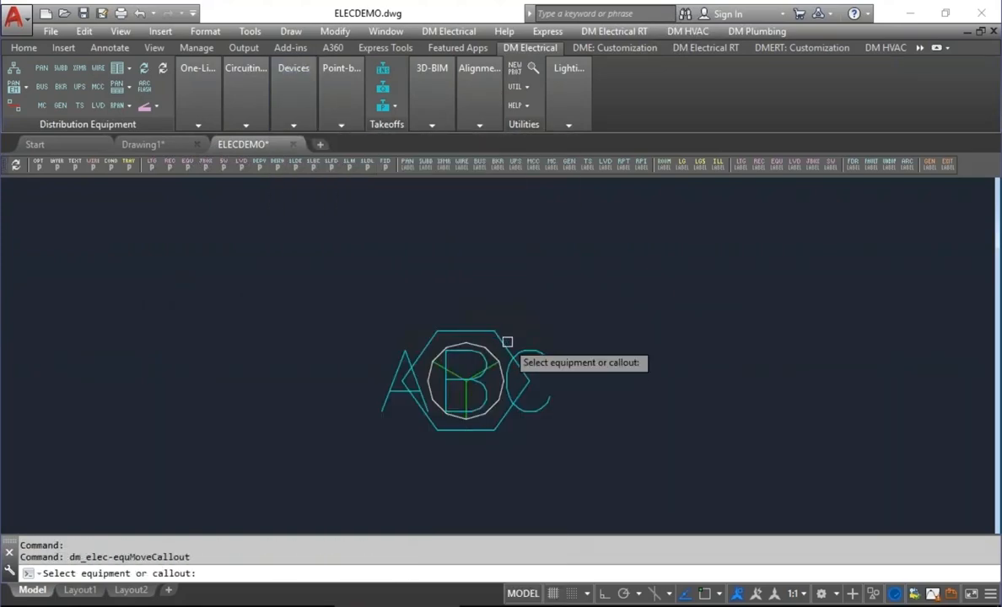
pyautogui.click(508, 344)
pyautogui.click(807, 240)
pyautogui.scroll(-2, 510, 393)
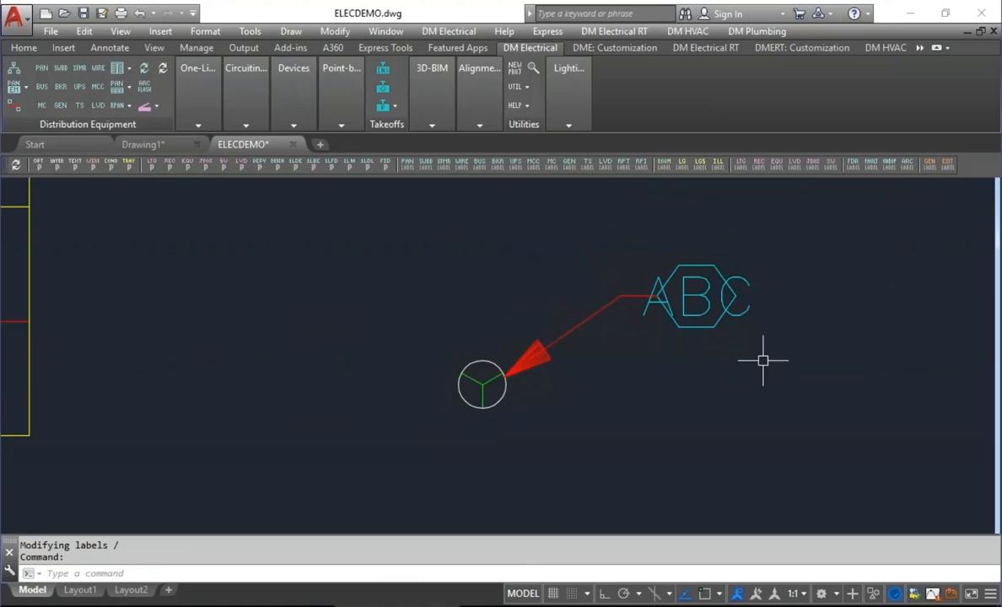
# Open the ABC callout's block drawing, dm_elec-equCallout-callout.dwg, from the current drawing.
pyautogui.click(597, 50)
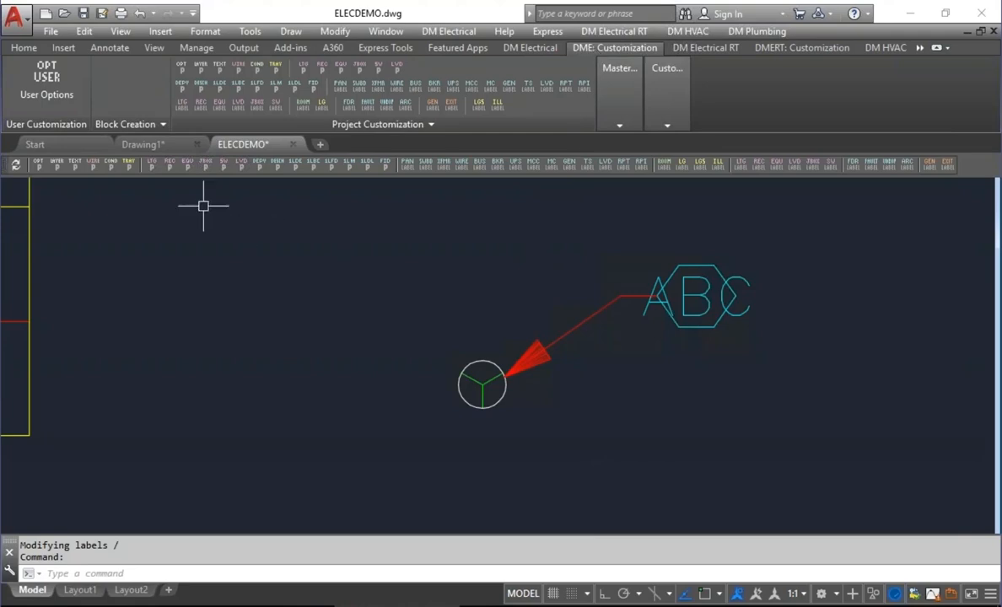
pyautogui.click(133, 126)
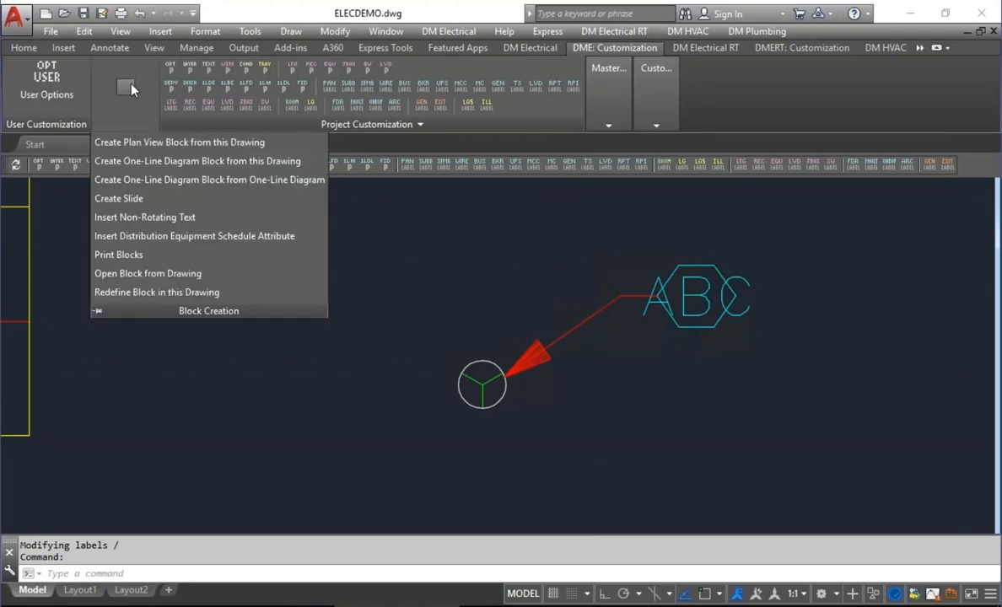
pyautogui.click(137, 275)
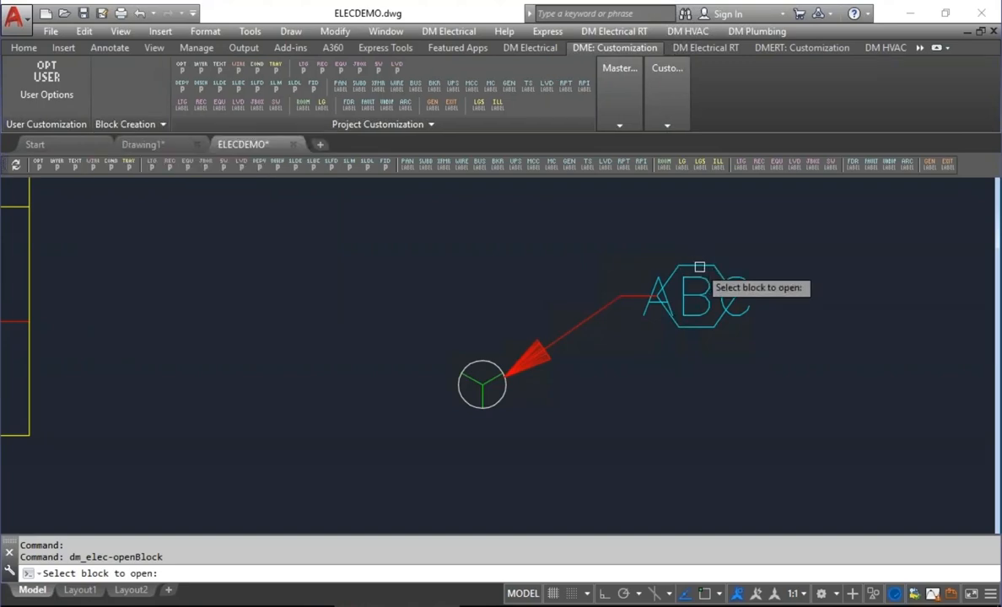
pyautogui.click(699, 267)
pyautogui.click(494, 197)
pyautogui.click(474, 470)
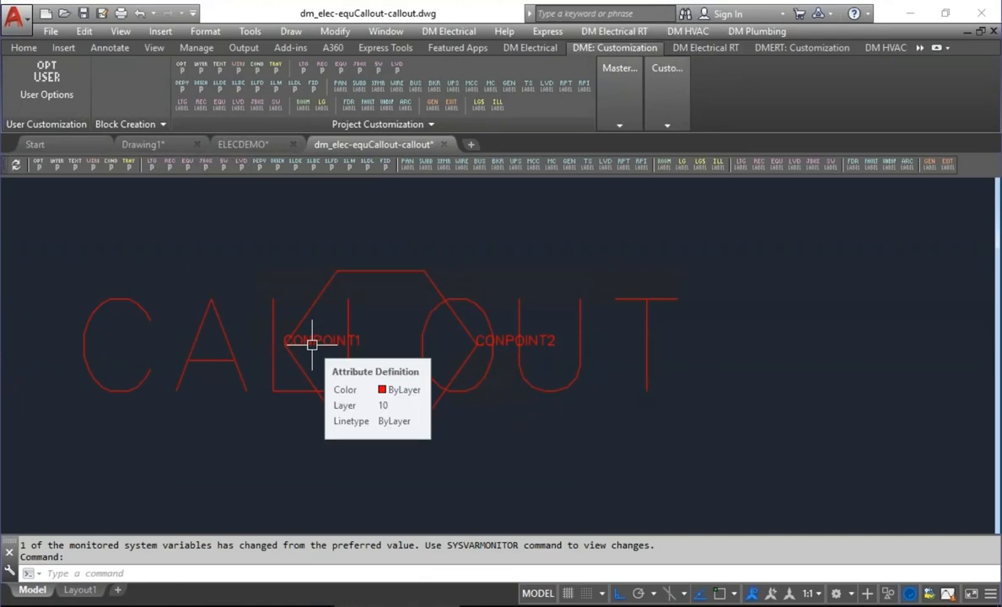
# Widen the callout hexagon by stretching its right and left ends outward together with CONPOINT2 and CONPOINT1.
pyautogui.write('s')
pyautogui.press('Return')
pyautogui.click(560, 236)
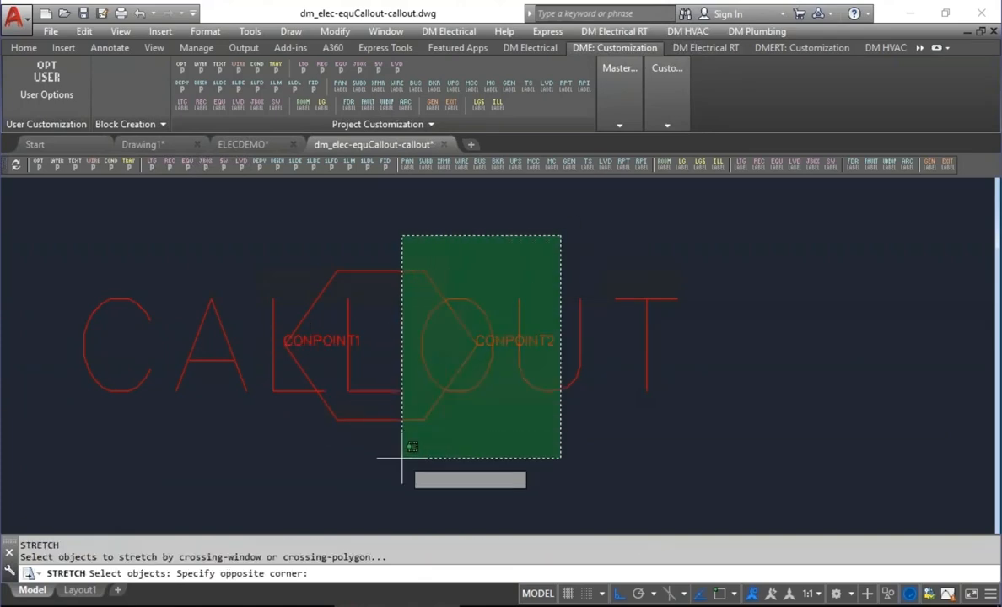
pyautogui.click(403, 459)
pyautogui.press('Return')
pyautogui.click(398, 223)
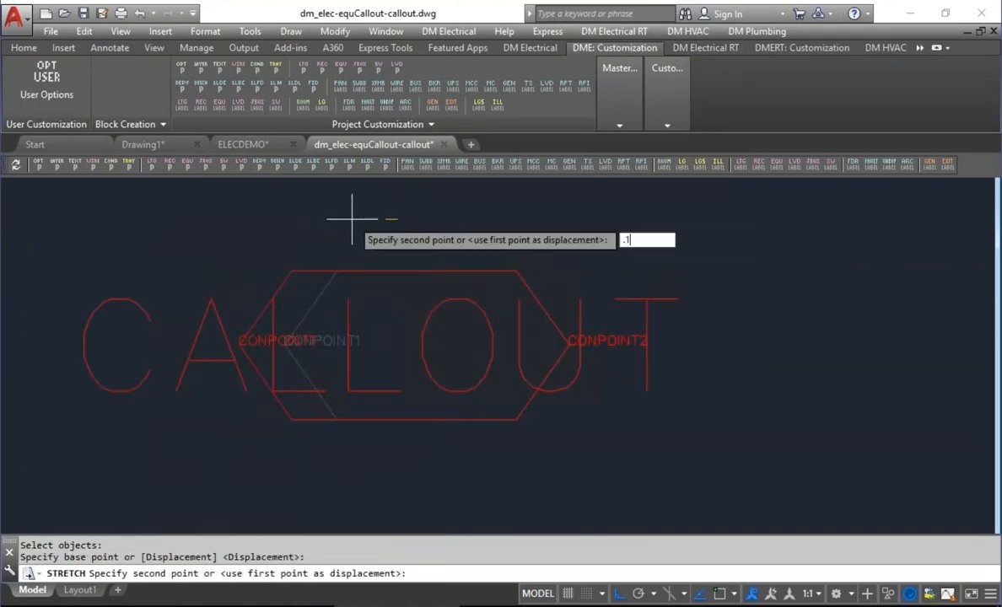
pyautogui.press('Return')
# Save the modified callout block drawing and close it to return to ELECDEMO.dwg.
pyautogui.hotkey('ctrl', 's')
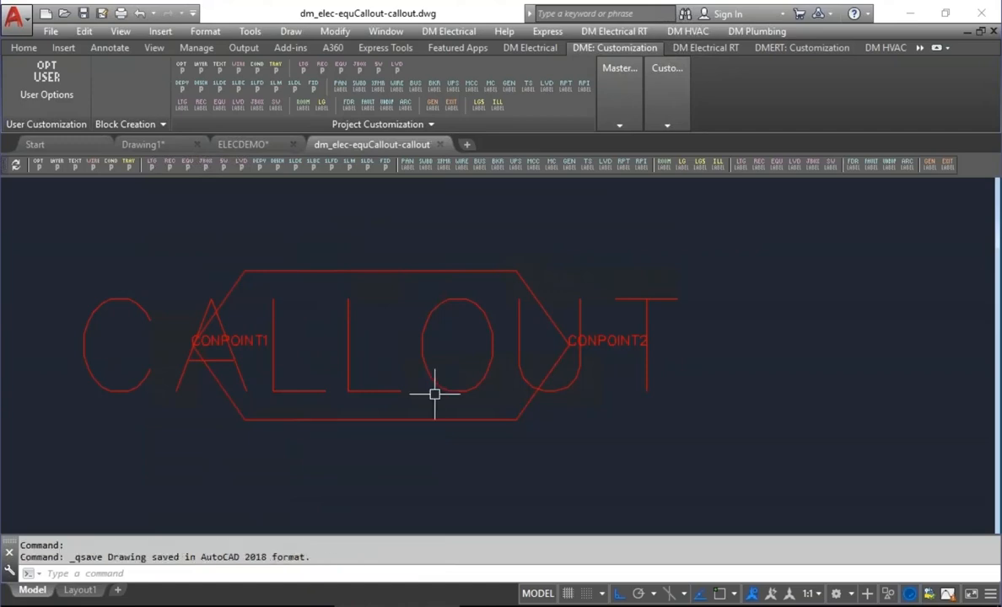
pyautogui.click(51, 31)
pyautogui.click(74, 114)
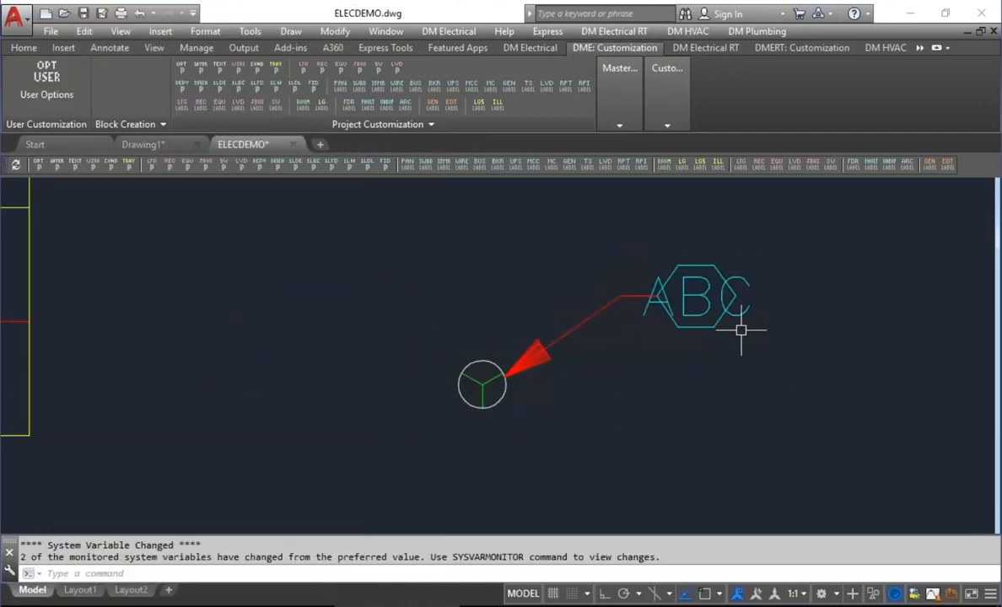
# Redefine the DM_ELEC-EQUCALLOUT-CALLOUT block in ELECDEMO.dwg.
pyautogui.click(125, 123)
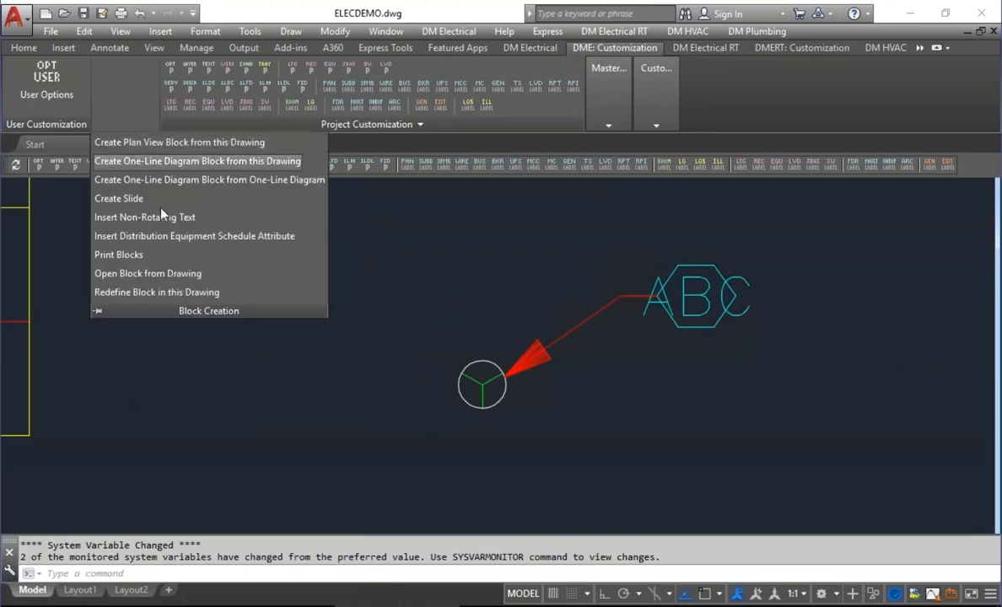
pyautogui.click(145, 291)
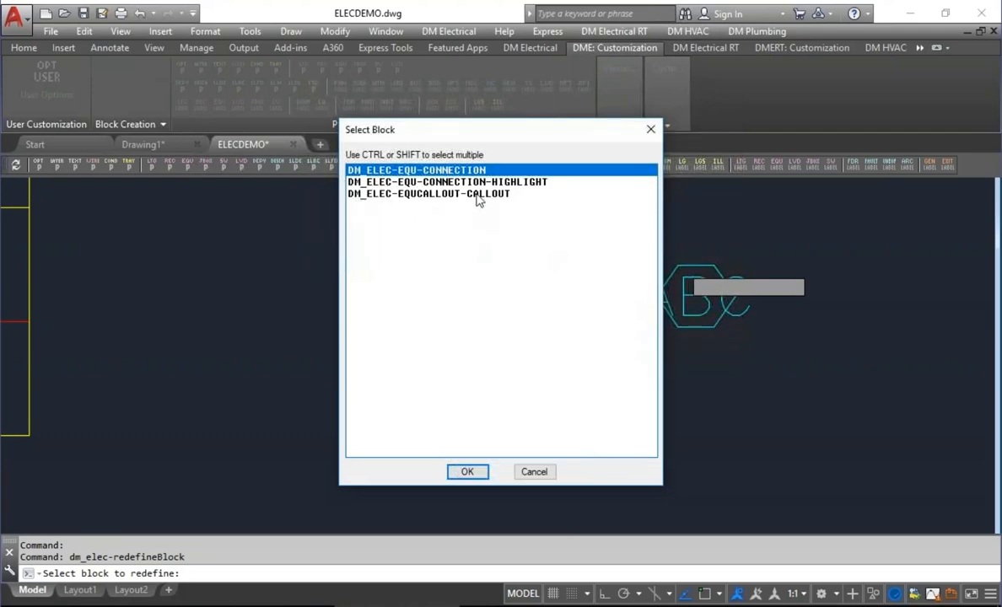
pyautogui.click(479, 193)
pyautogui.click(466, 471)
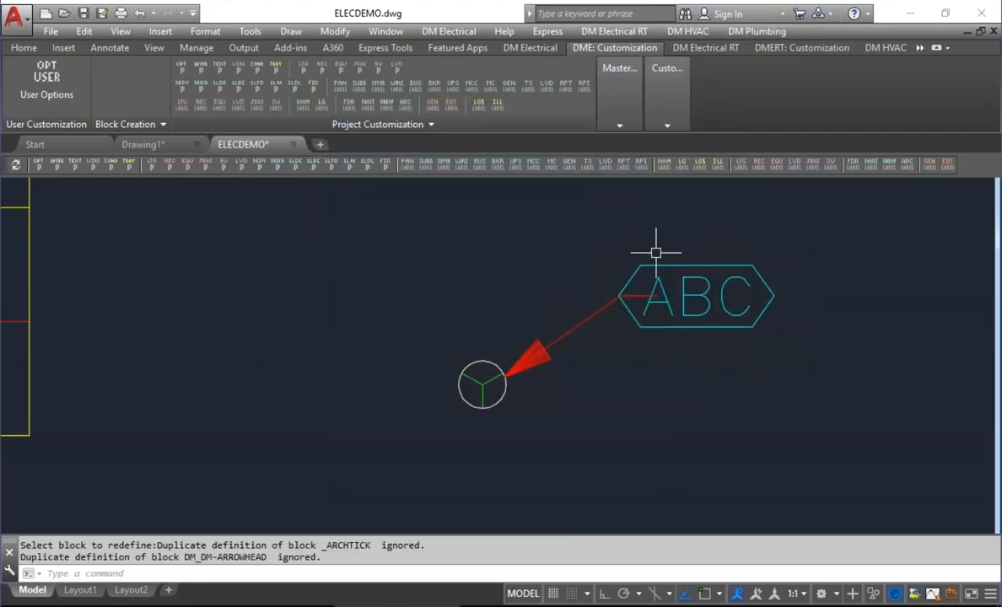
# Move the ABC callout to the lower right of the equipment symbol to update its leader connection.
pyautogui.click(528, 48)
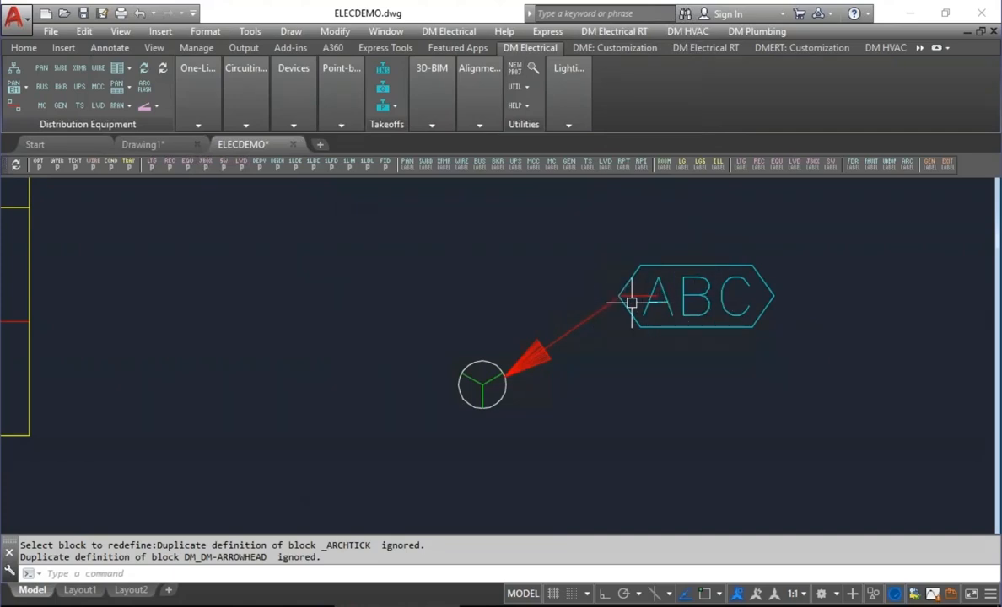
pyautogui.click(289, 102)
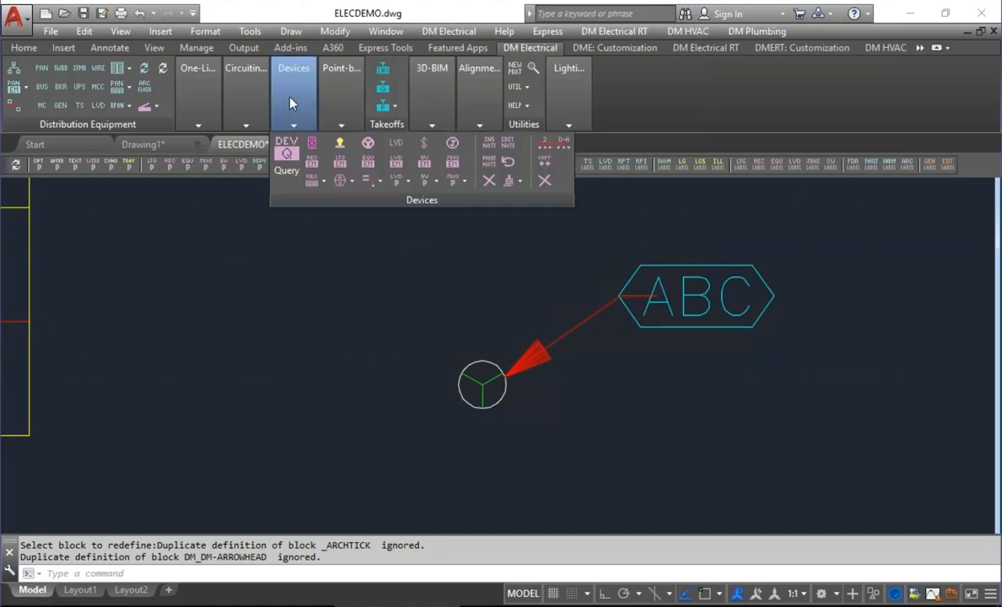
pyautogui.click(709, 264)
pyautogui.click(703, 305)
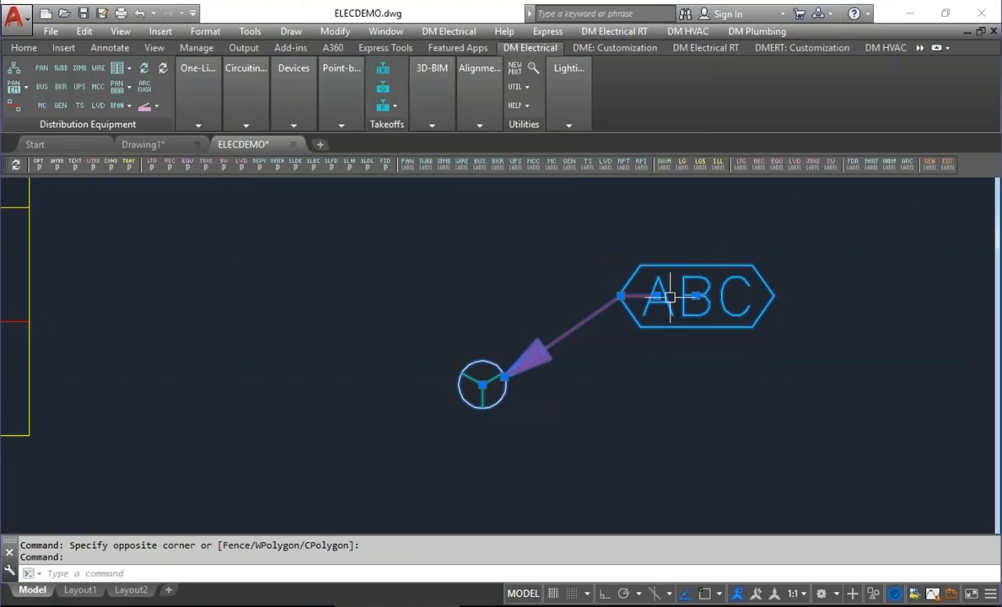
pyautogui.click(702, 296)
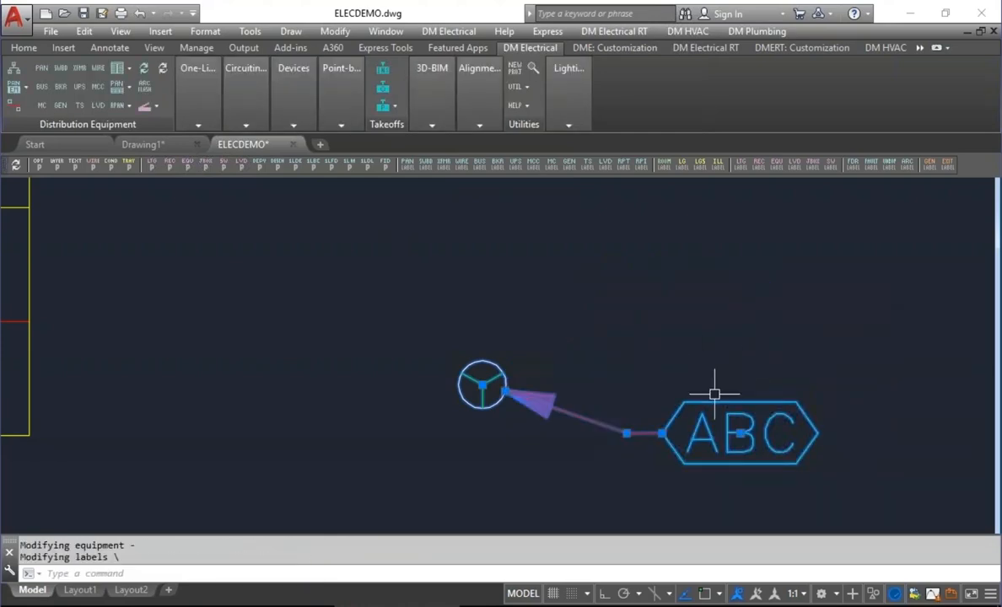
pyautogui.press('Escape')
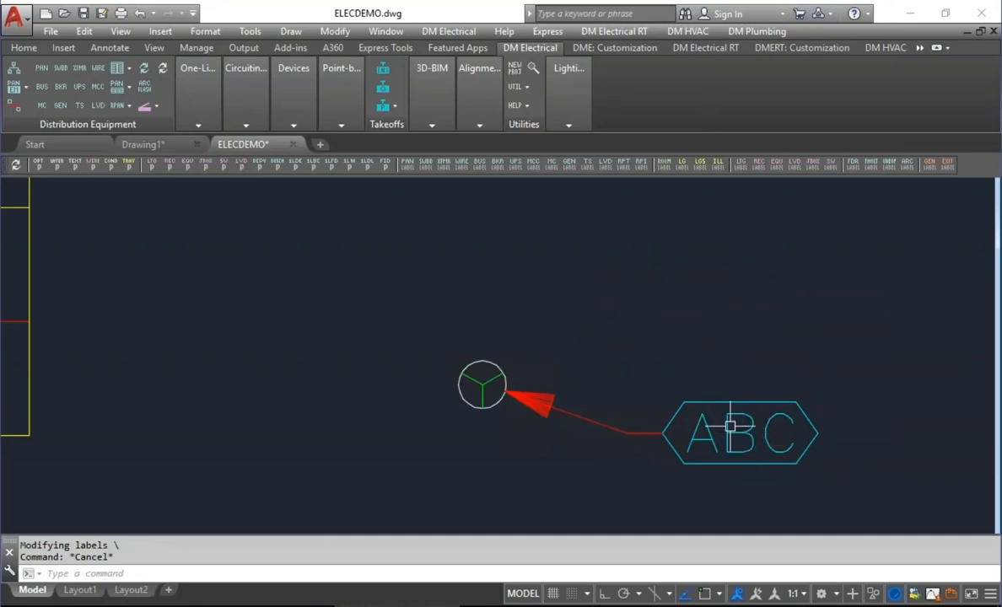
# Examine the callout choices in the General equipment project group's settings, and leave without making changes.
pyautogui.moveTo(728, 426)
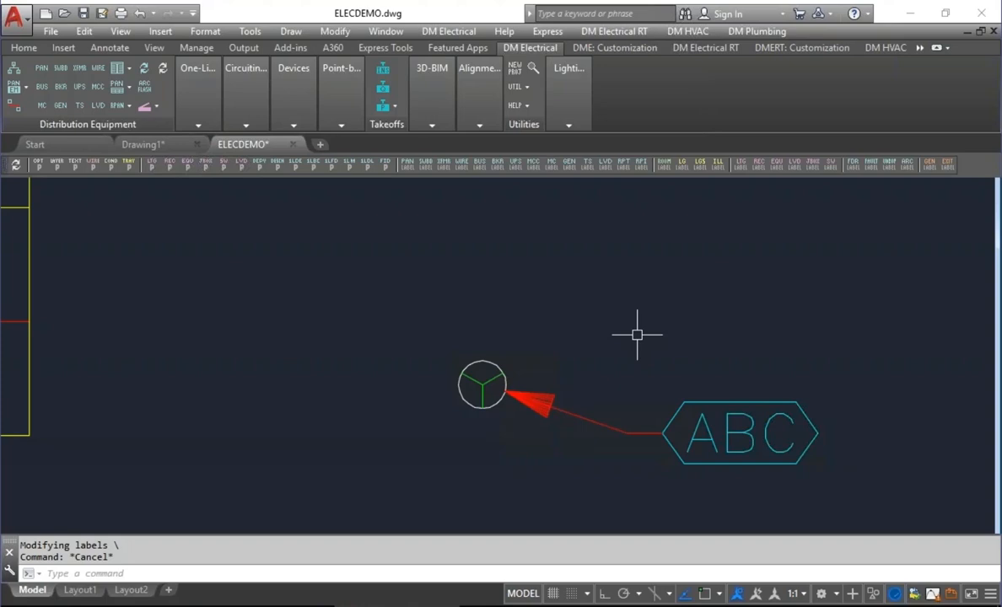
pyautogui.moveTo(283, 105)
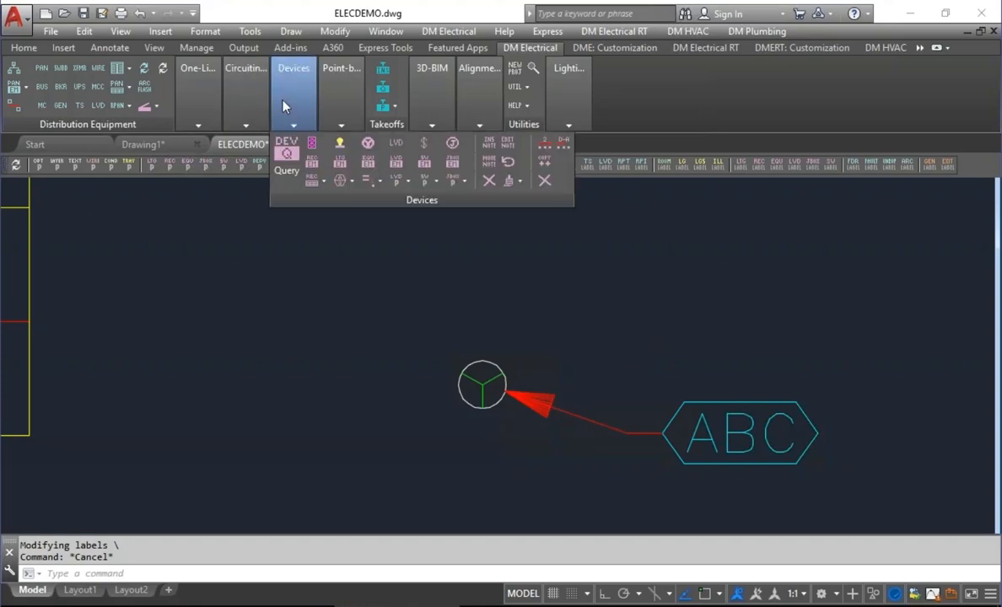
pyautogui.click(372, 182)
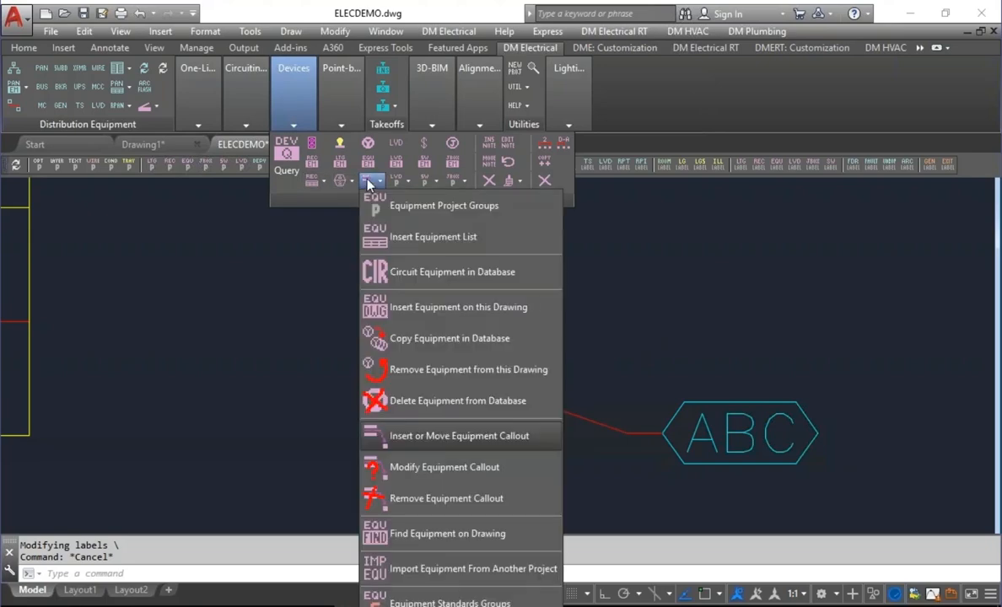
pyautogui.click(411, 208)
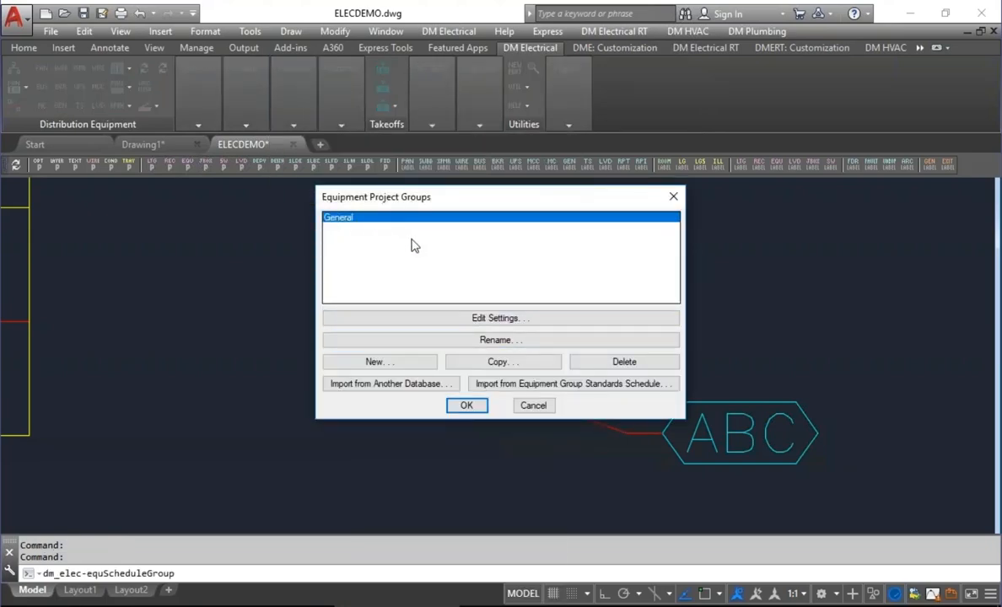
pyautogui.click(447, 321)
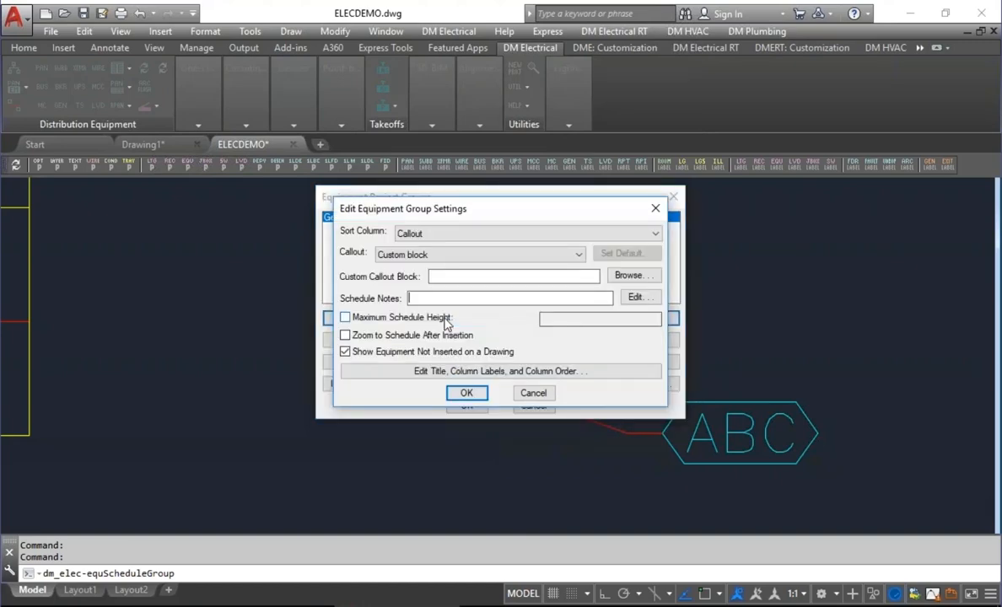
pyautogui.click(402, 255)
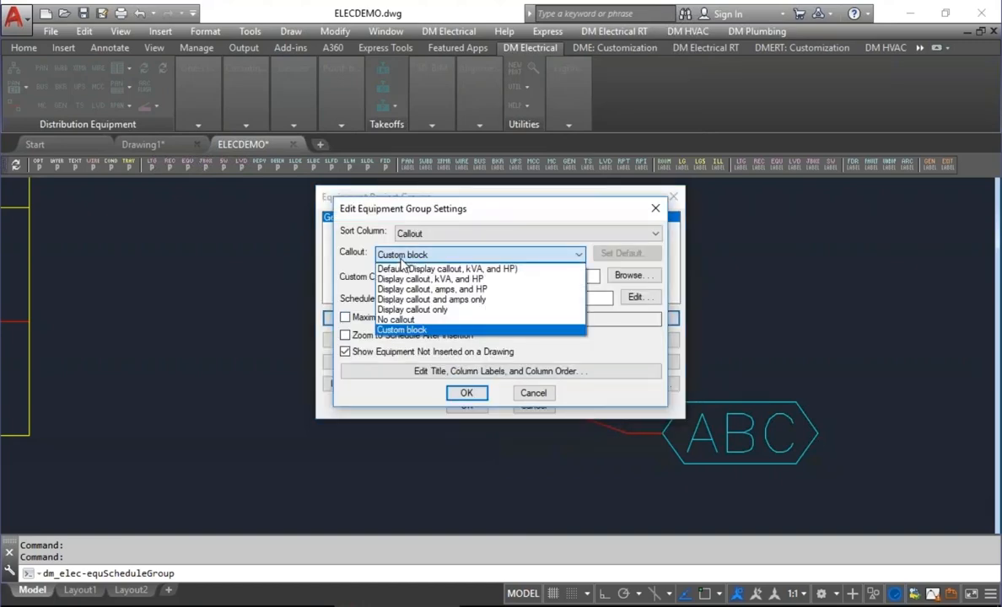
pyautogui.click(432, 255)
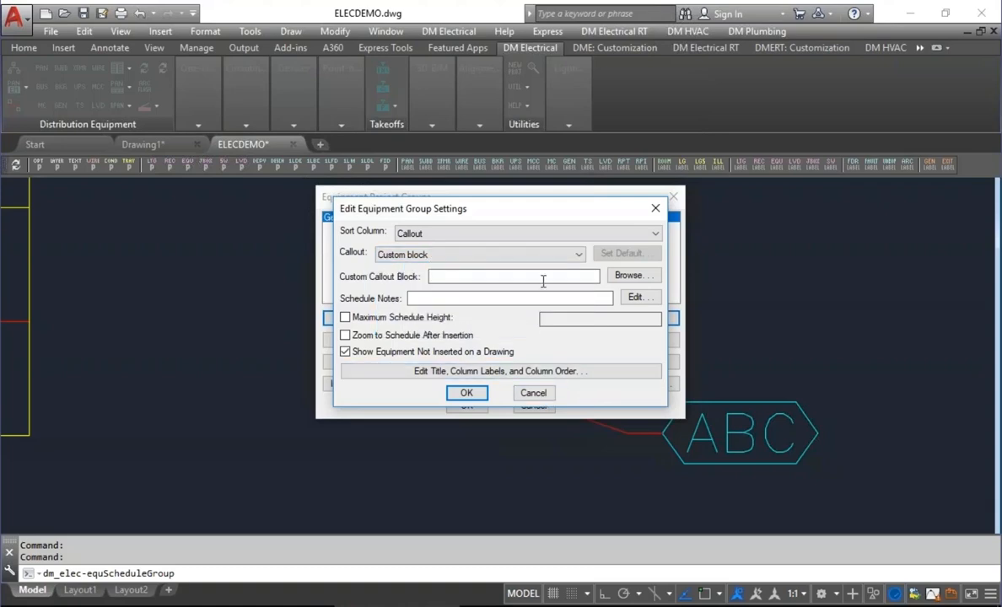
pyautogui.click(541, 397)
pyautogui.click(542, 407)
# Examine the available Switch rotation choices in the Design Master Electrical Options, and leave without making changes.
pyautogui.click(38, 166)
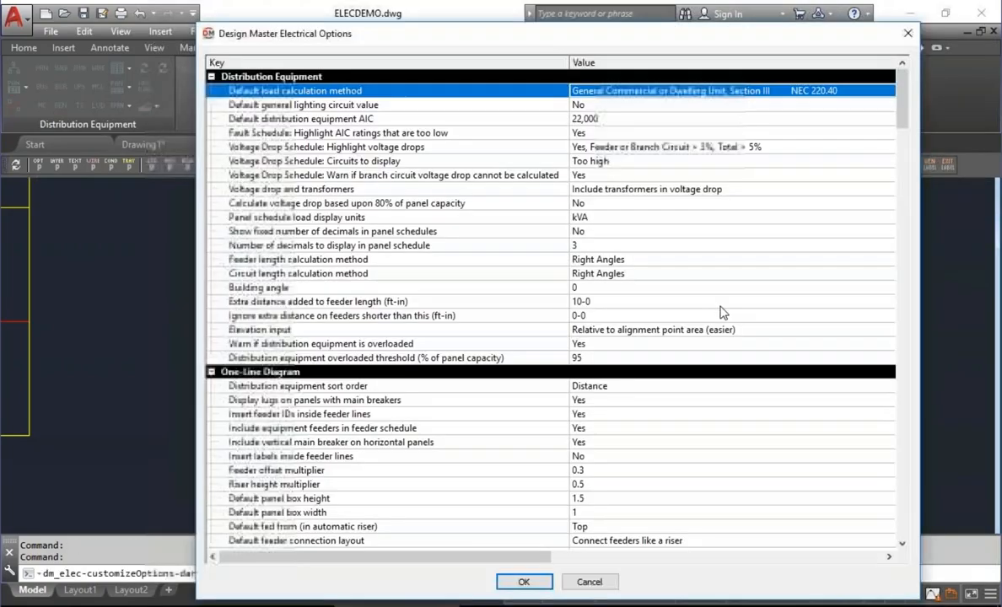
pyautogui.scroll(-15, 723, 313)
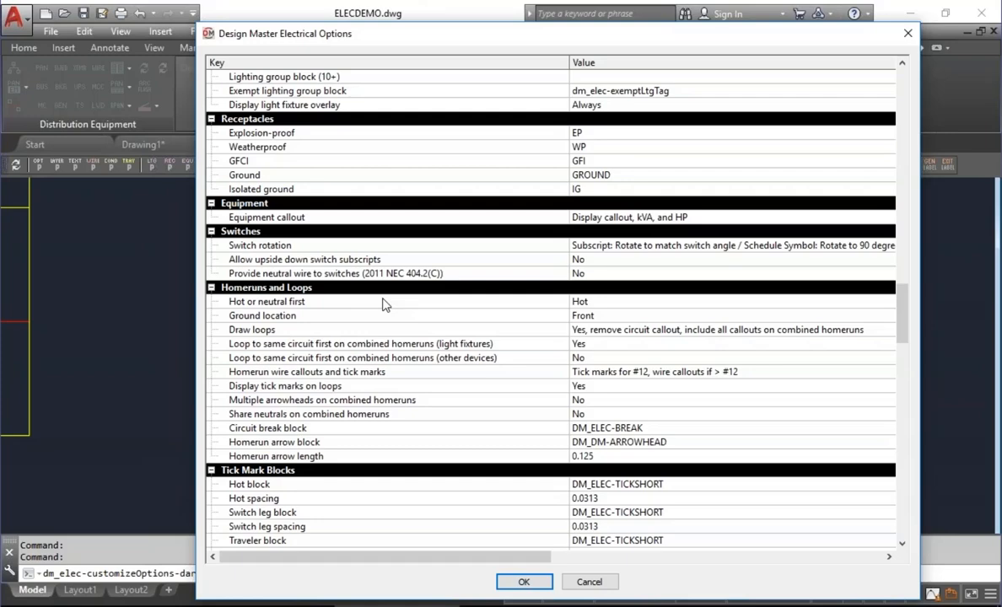
pyautogui.click(650, 245)
pyautogui.click(650, 245)
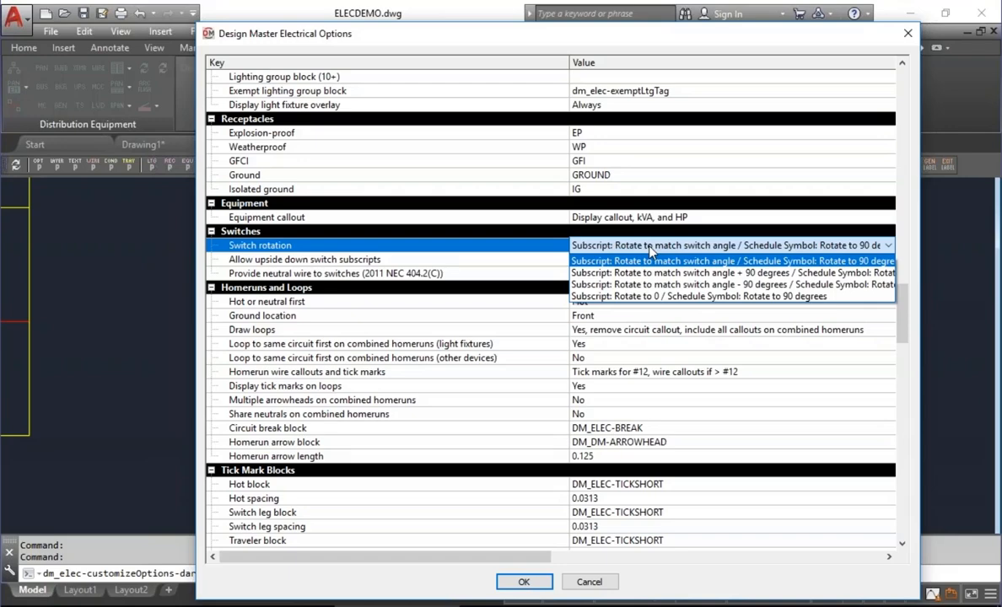
pyautogui.click(589, 582)
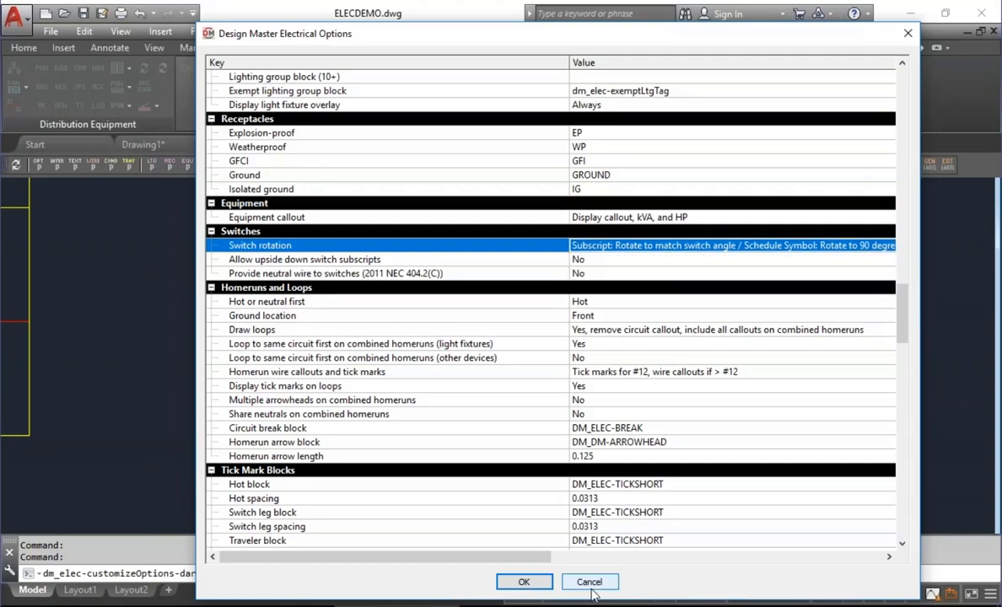
pyautogui.click(589, 582)
# Insert a Threeway Switch with group "a" below the equipment, rotated diagonally, and place its group label to the right of the switch.
pyautogui.moveTo(369, 384); pyautogui.dragTo(473, 212, button='middle')
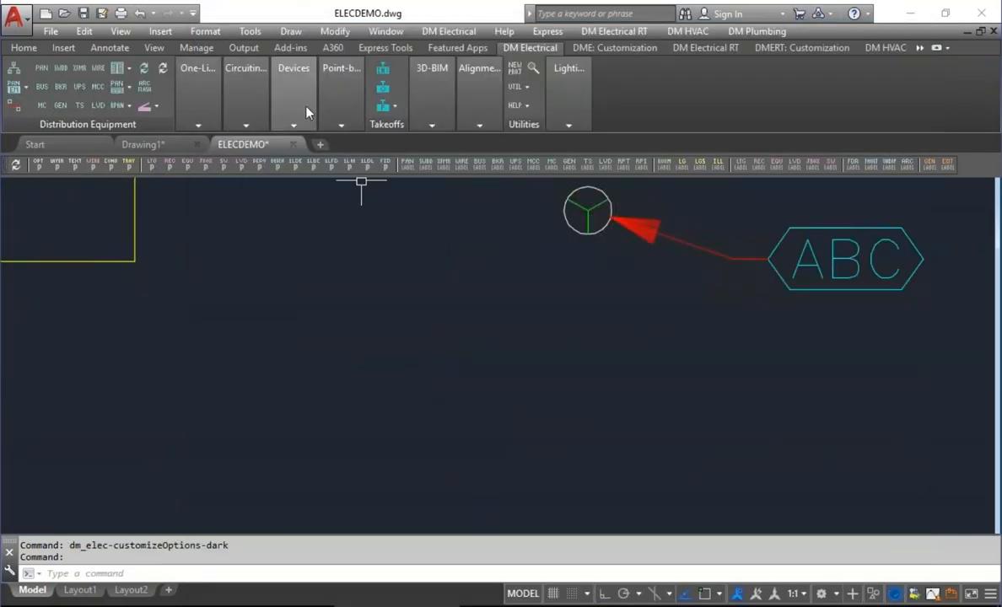
pyautogui.click(294, 125)
pyautogui.click(424, 145)
pyautogui.click(387, 226)
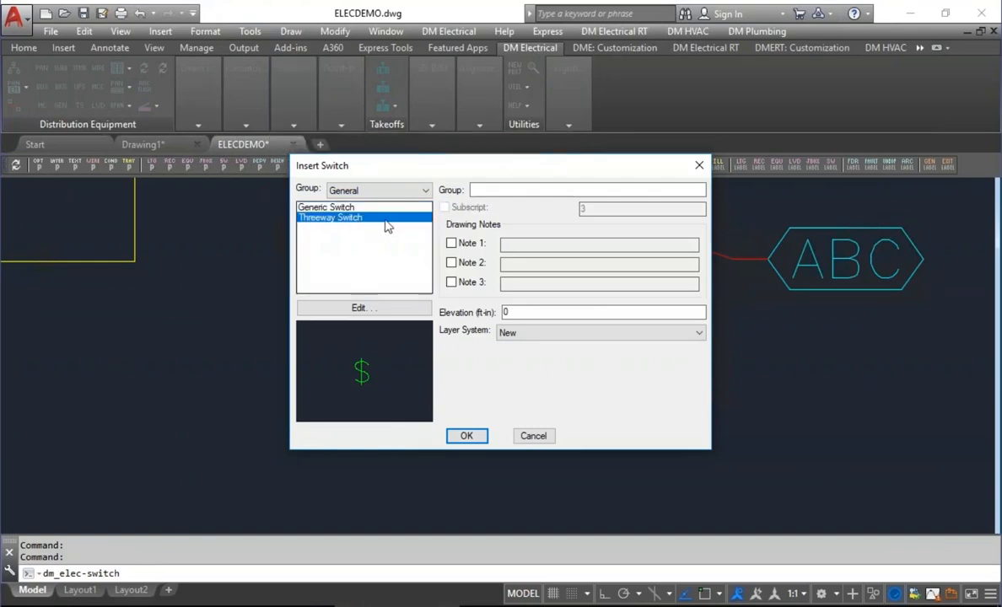
pyautogui.write('a')
pyautogui.click(466, 436)
pyautogui.click(354, 402)
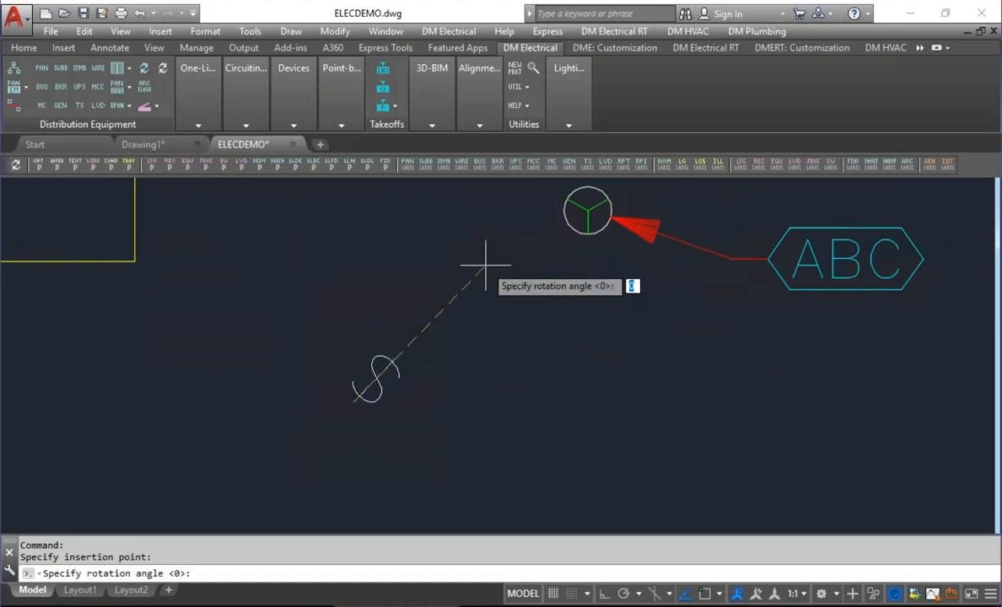
pyautogui.click(521, 262)
pyautogui.moveTo(424, 391); pyautogui.dragTo(480, 331, button='middle')
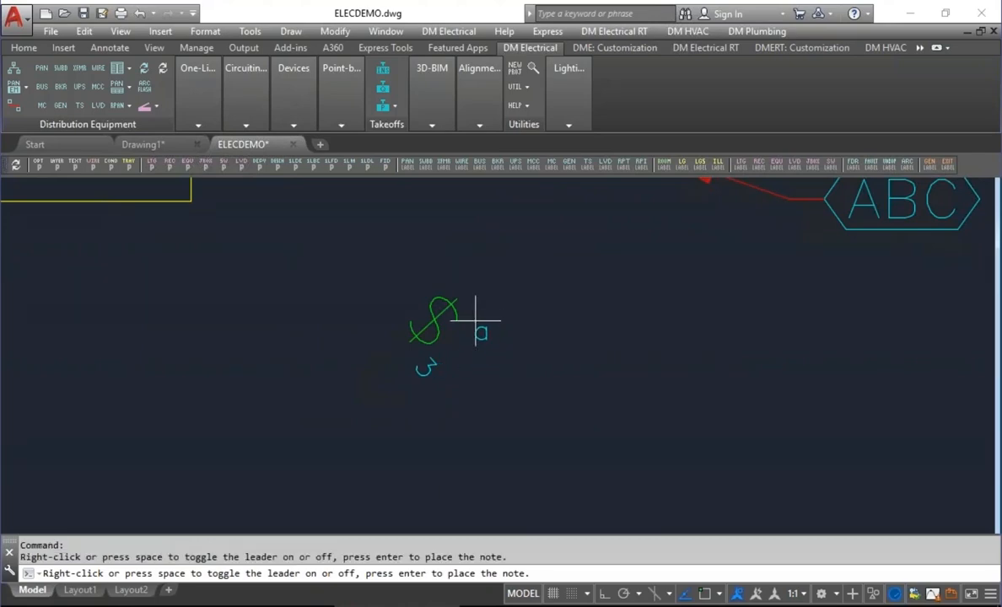
pyautogui.press('Return')
pyautogui.press('Escape')
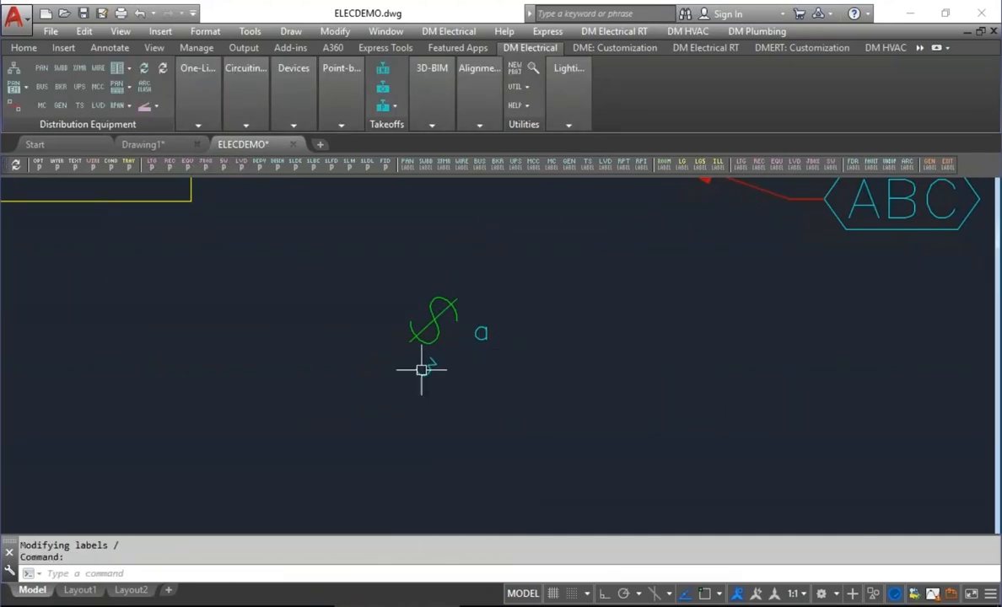
# Examine the Switch rotation choices in the Design Master Electrical Options for comparison with the inserted threeway switch, and leave without changes.
pyautogui.moveTo(421, 370)
pyautogui.click(40, 166)
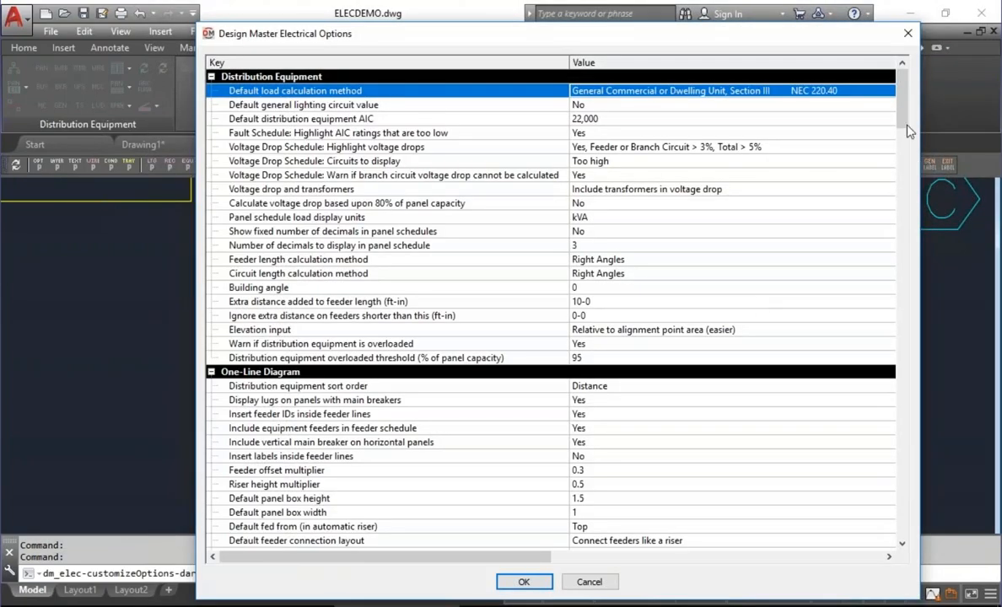
pyautogui.scroll(-9, 909, 161)
pyautogui.moveTo(910, 162); pyautogui.dragTo(900, 315)
pyautogui.click(675, 358)
pyautogui.click(675, 358)
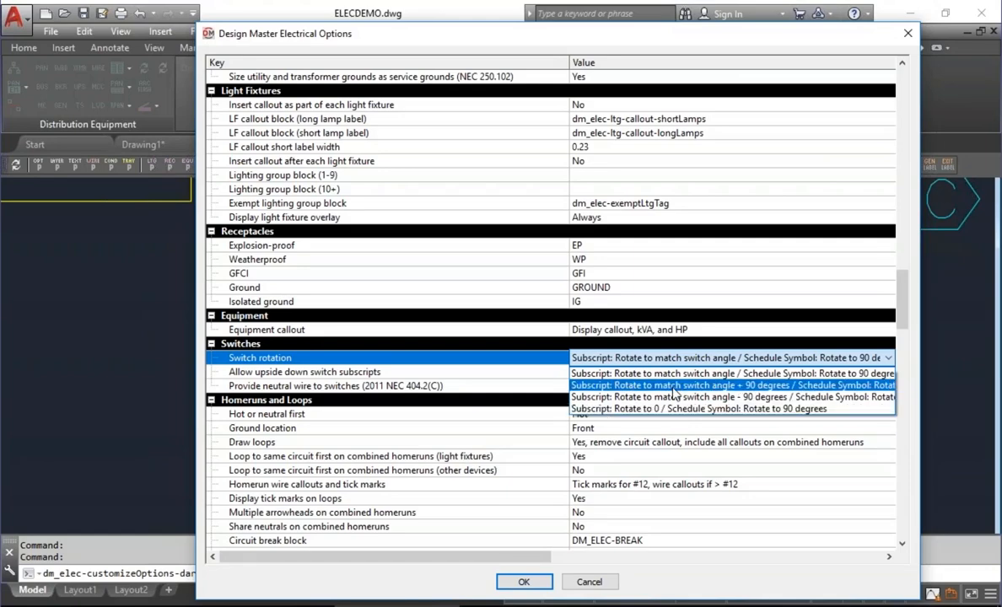
pyautogui.click(590, 582)
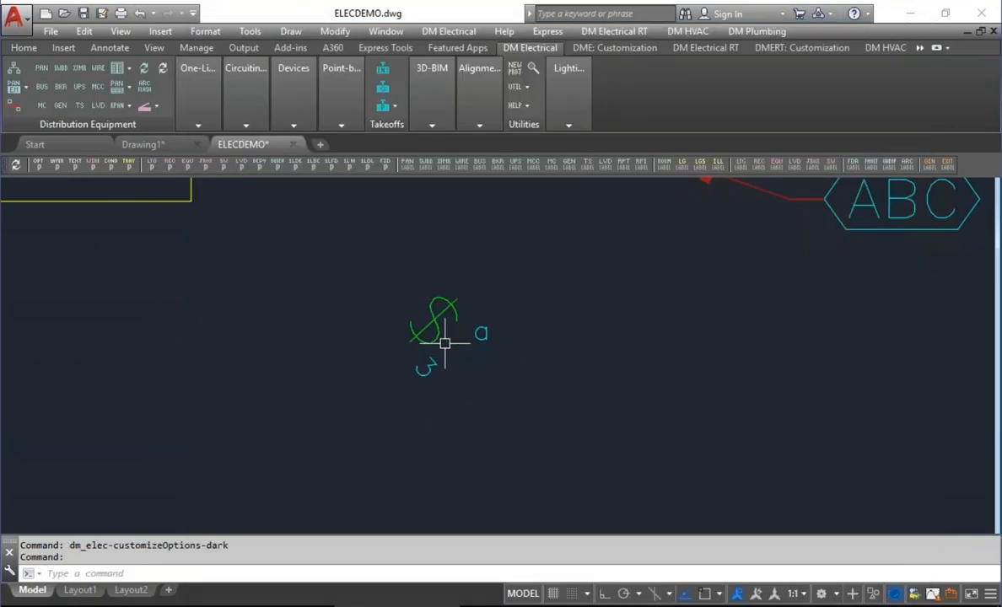
pyautogui.write('l')
pyautogui.press('Return')
pyautogui.write('end')
pyautogui.press('Return')
pyautogui.click(411, 341)
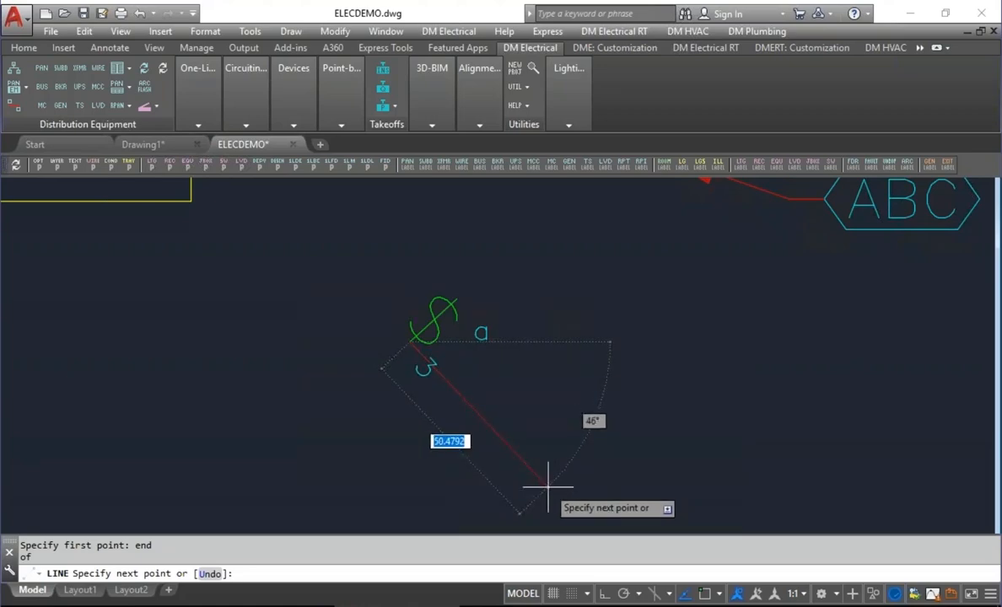
pyautogui.press('Escape')
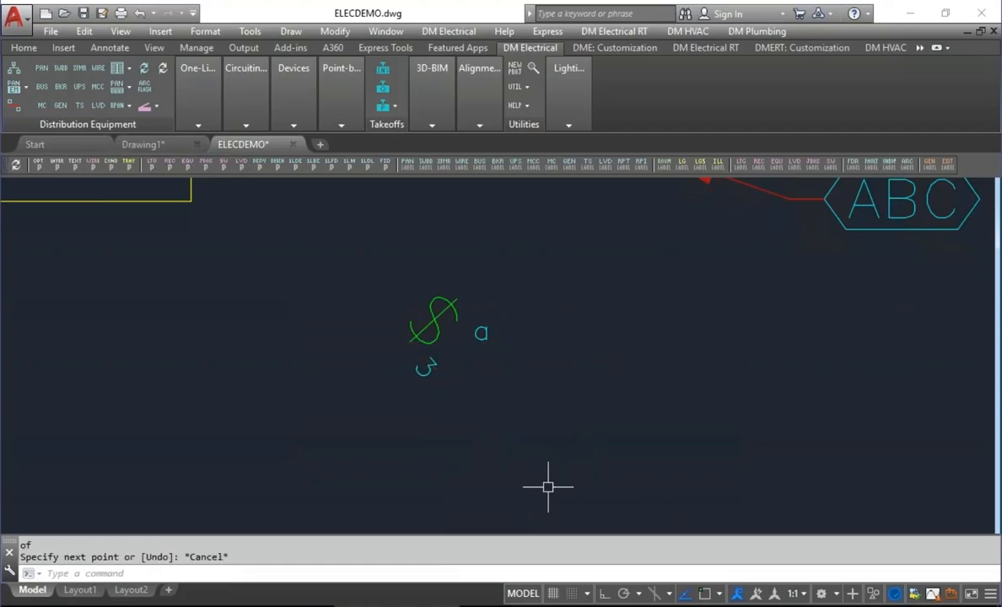
# Set the Switch rotation option to "Subscript: Rotate to 0 / Schedule Symbol: Rotate to 90 degrees".
pyautogui.click(41, 167)
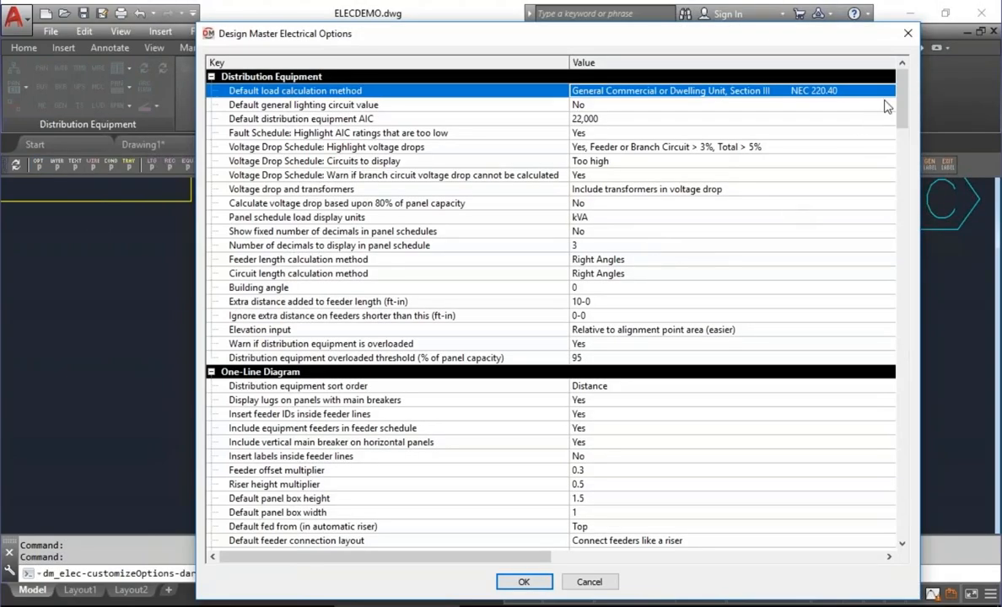
pyautogui.moveTo(903, 96); pyautogui.dragTo(903, 299)
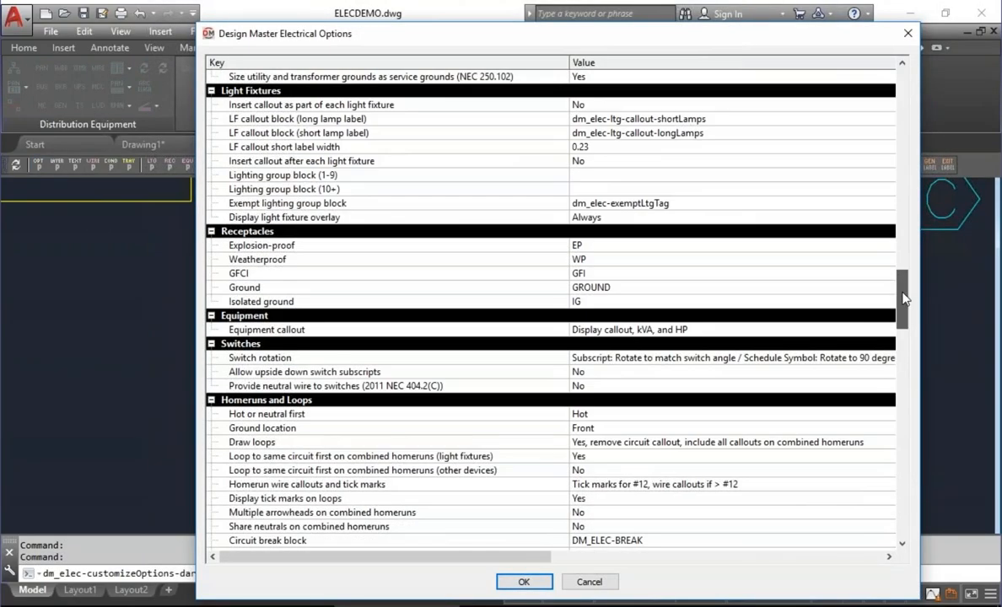
pyautogui.click(624, 358)
pyautogui.click(674, 357)
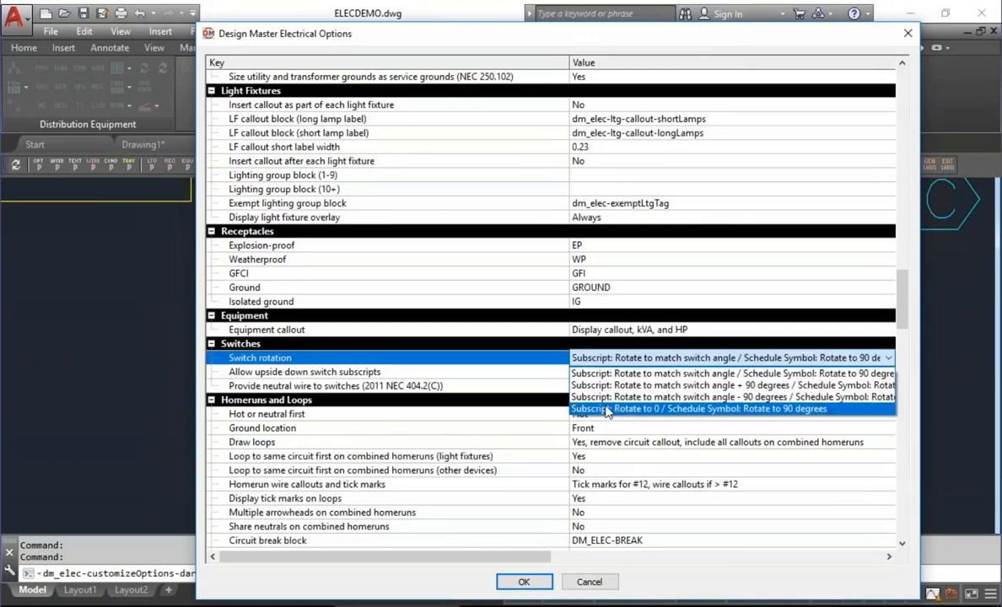
pyautogui.click(580, 408)
pyautogui.click(523, 582)
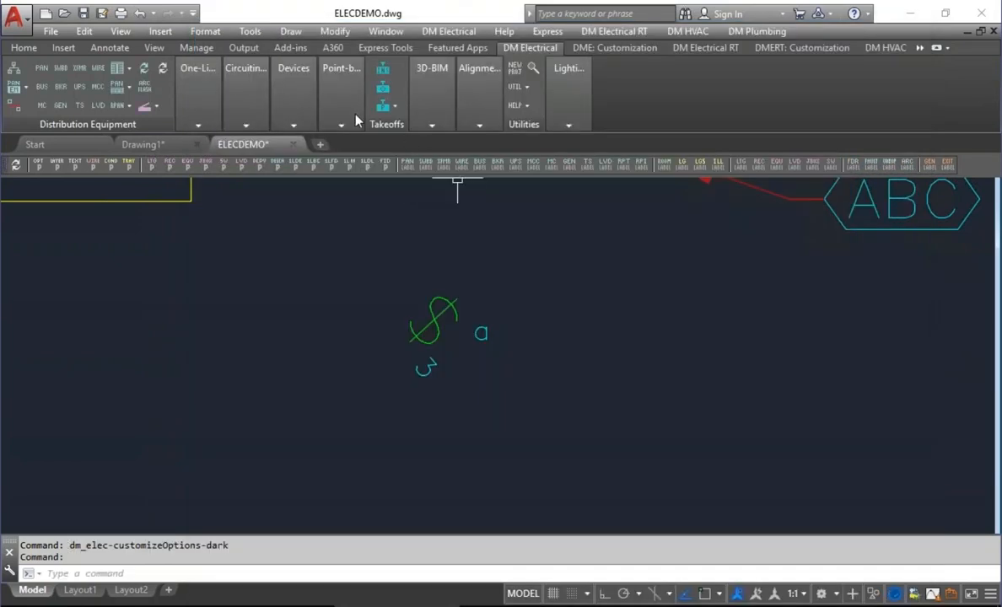
# Insert a diagonally rotated Threeway Switch with group "a" to the lower right of the existing one, placing its group label at its upper right.
pyautogui.click(293, 92)
pyautogui.click(426, 147)
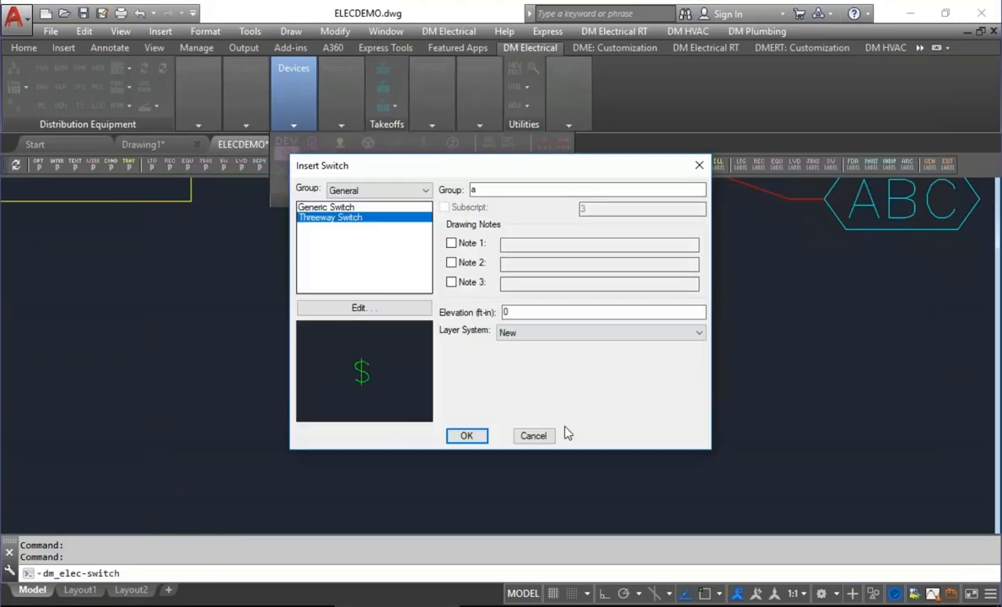
pyautogui.click(468, 436)
pyautogui.click(673, 430)
pyautogui.press('Return')
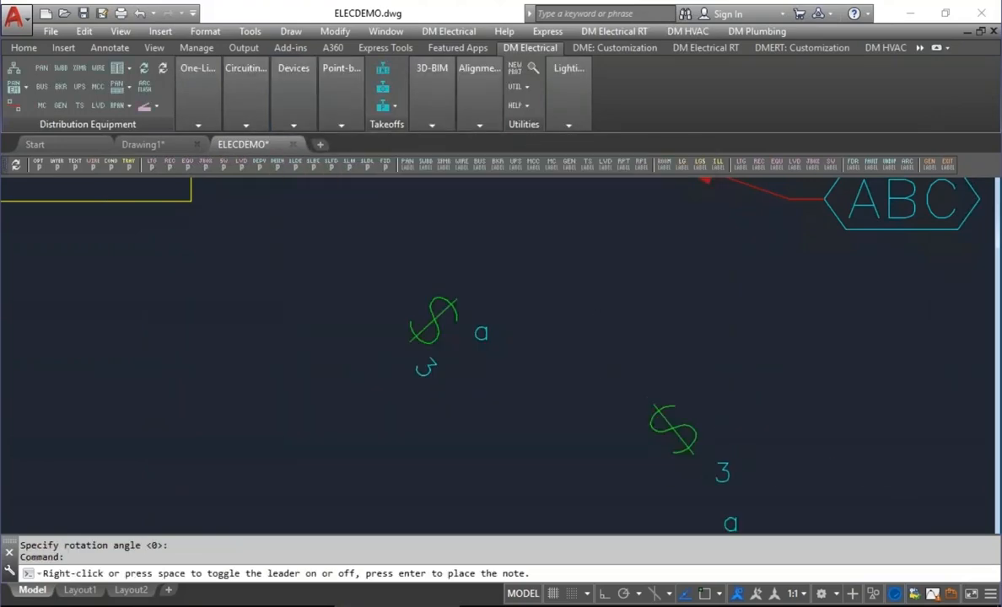
pyautogui.click(715, 412)
pyautogui.click(735, 464)
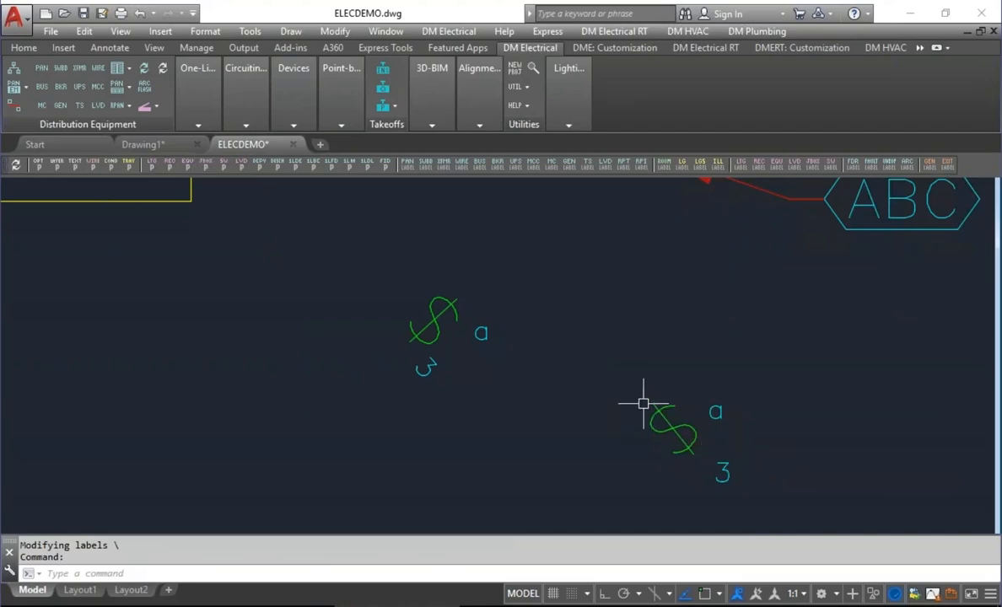
# Insert a switch schedule below the two threeway switches and inspect the switch symbols in its Symbol column.
pyautogui.scroll(-6, 645, 405)
pyautogui.moveTo(644, 405)
pyautogui.mouseDown(button='middle')
pyautogui.moveTo(775, 279)
pyautogui.moveTo(681, 291)
pyautogui.mouseUp(button='middle')
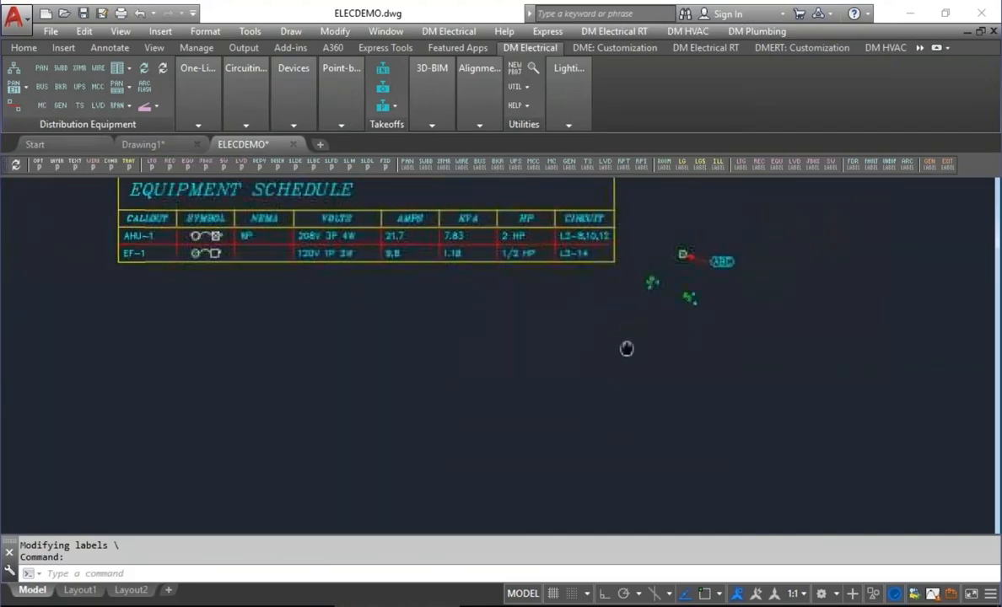
pyautogui.click(284, 95)
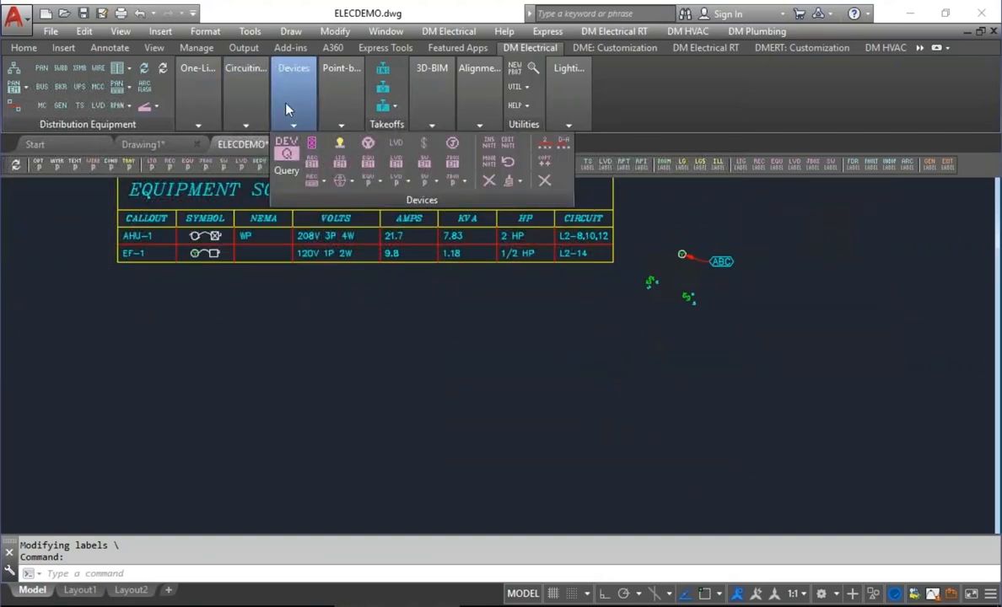
pyautogui.click(435, 188)
pyautogui.click(465, 361)
pyautogui.click(478, 365)
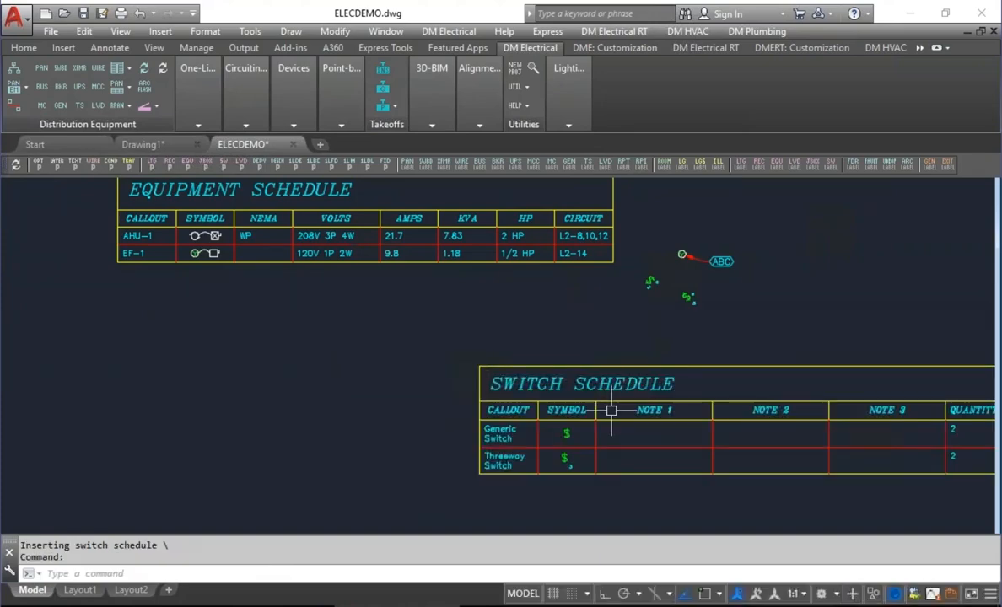
pyautogui.moveTo(563, 444); pyautogui.dragTo(385, 368, button='middle')
pyautogui.scroll(2, 385, 368)
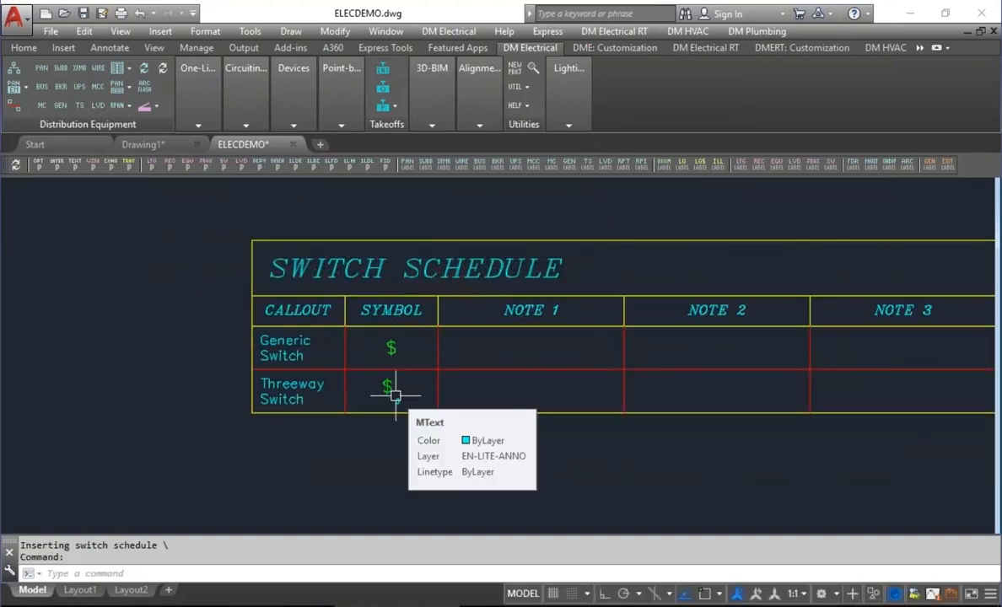
pyautogui.scroll(-2, 402, 373)
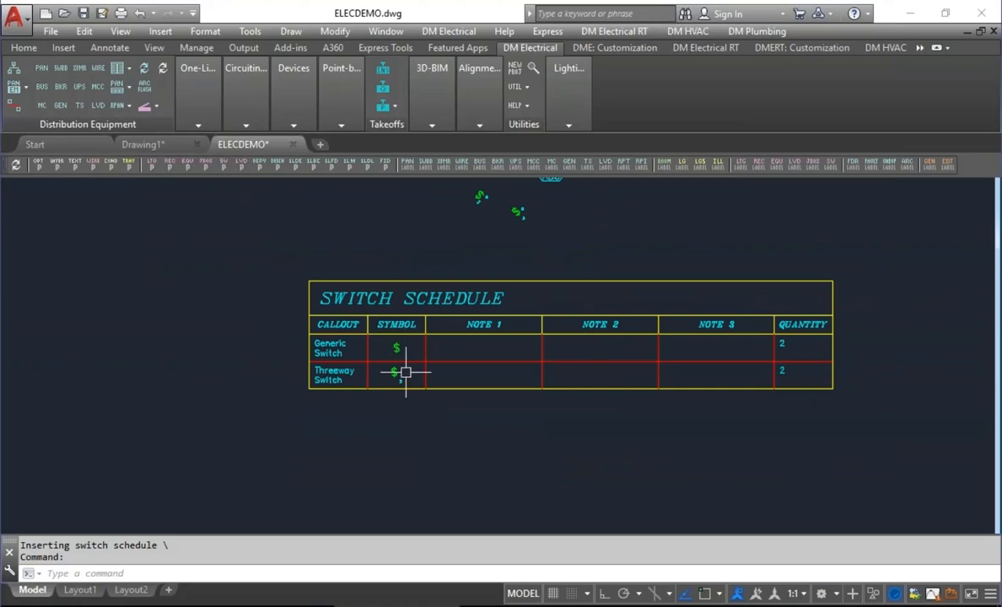
pyautogui.scroll(2, 430, 368)
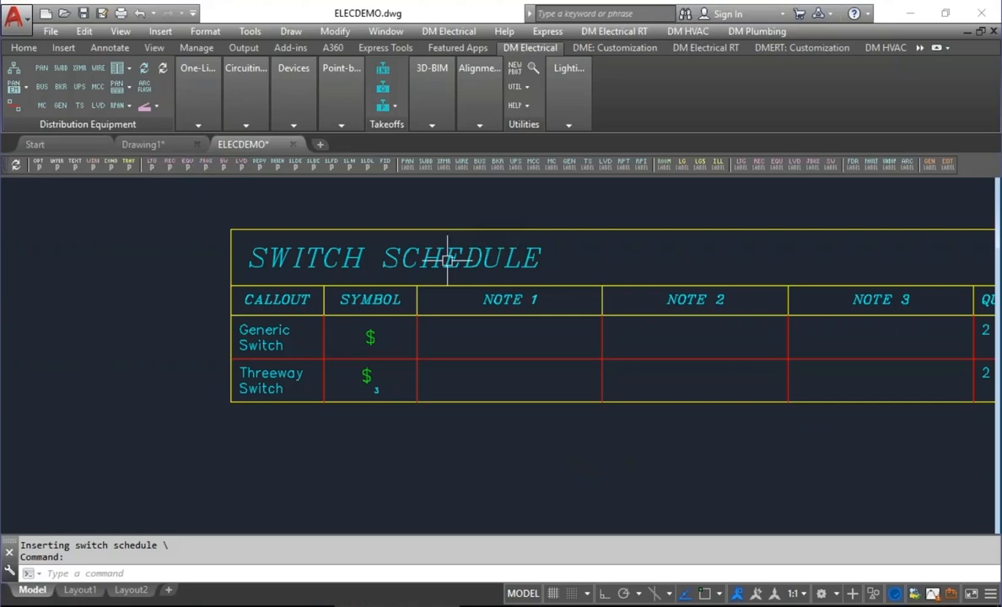
# Set the Switch rotation option to "Subscript: Rotate to match switch angle / Schedule Symbol: Rotate to 90 degrees".
pyautogui.click(40, 165)
pyautogui.moveTo(903, 80); pyautogui.dragTo(903, 304)
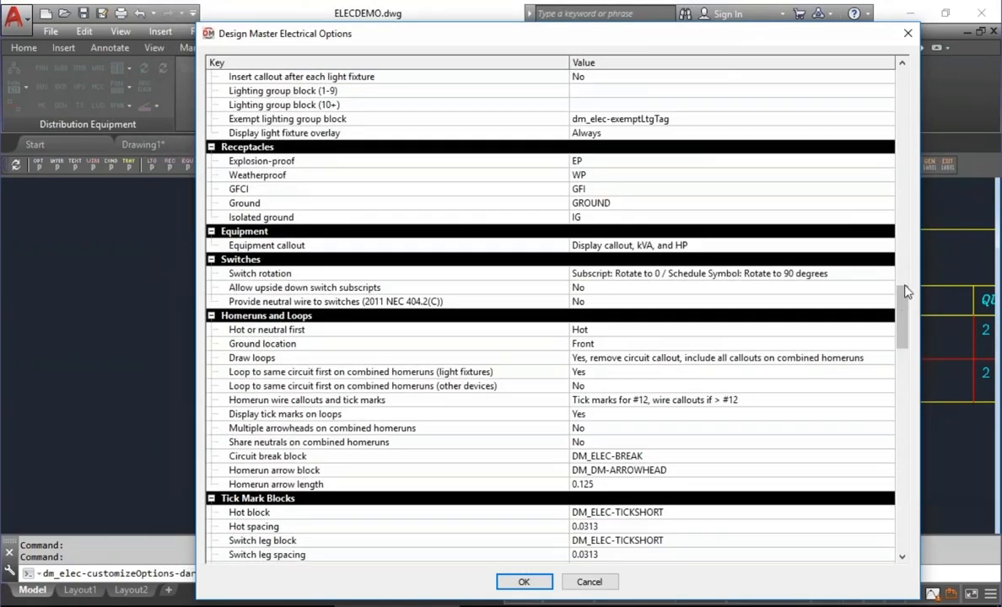
pyautogui.click(590, 271)
pyautogui.click(631, 275)
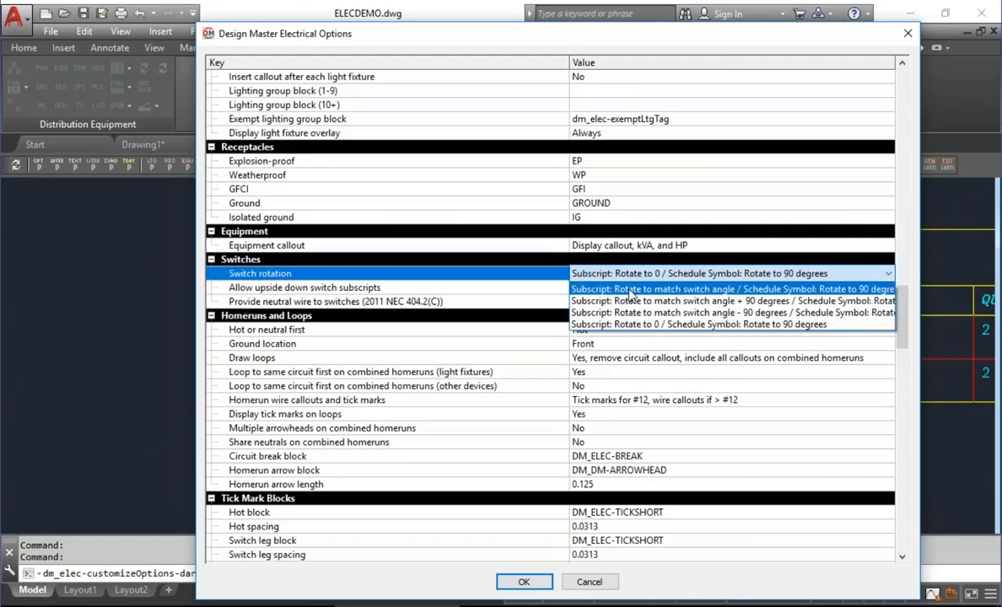
pyautogui.click(629, 289)
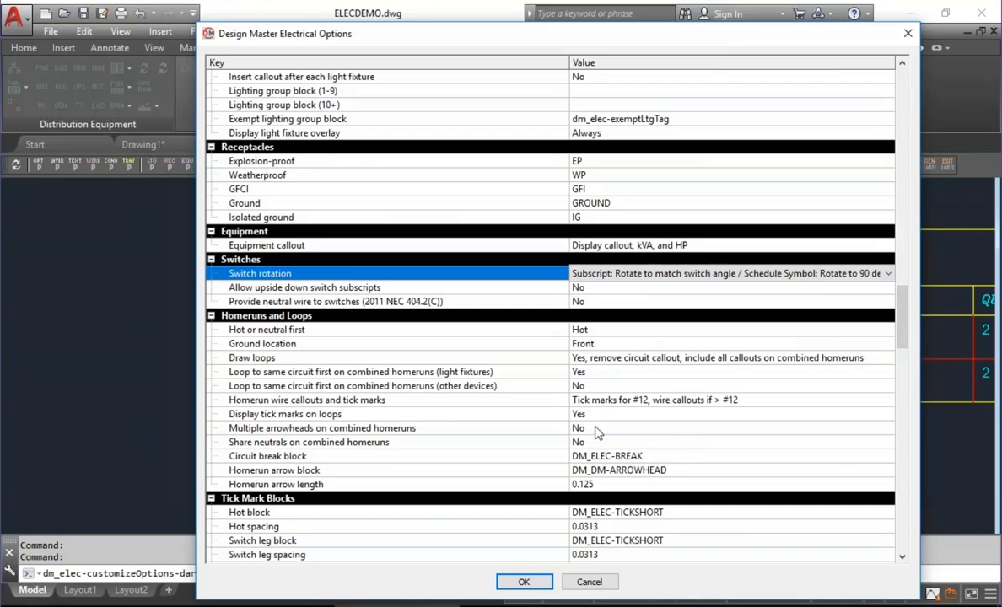
pyautogui.click(524, 582)
# Insert a slightly tilted Threeway Switch to the left of the switch schedule, with its subscript 3 at the upper right.
pyautogui.click(293, 93)
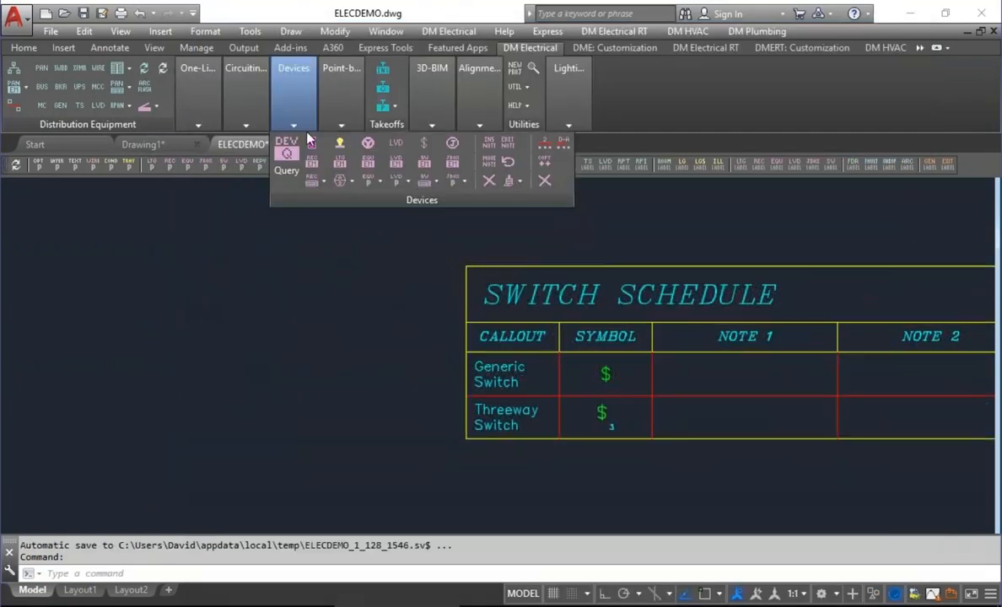
pyautogui.click(426, 145)
pyautogui.press('Down')
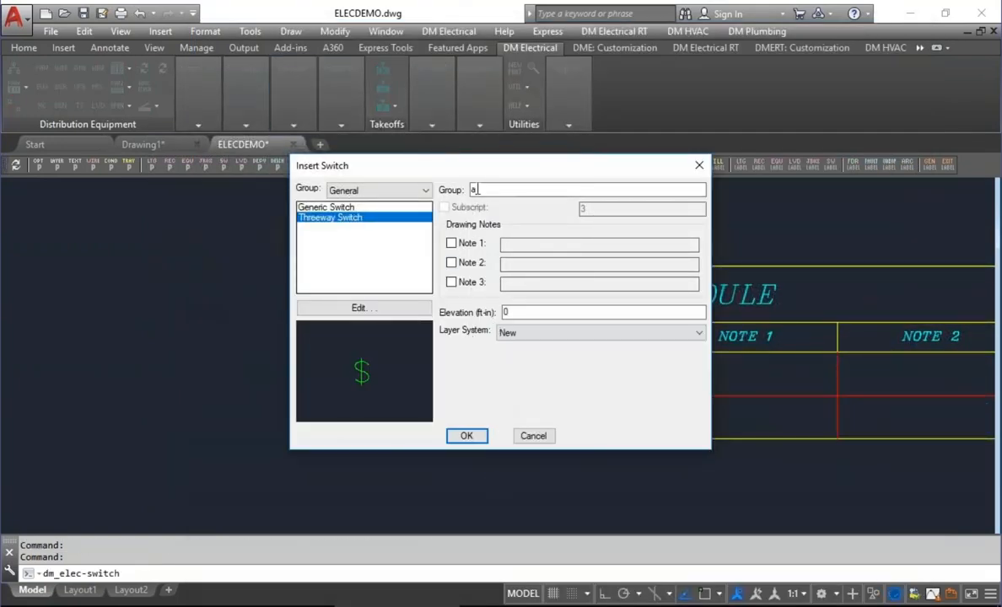
pyautogui.click(466, 436)
pyautogui.click(369, 297)
pyautogui.press('Return')
pyautogui.scroll(3, 371, 294)
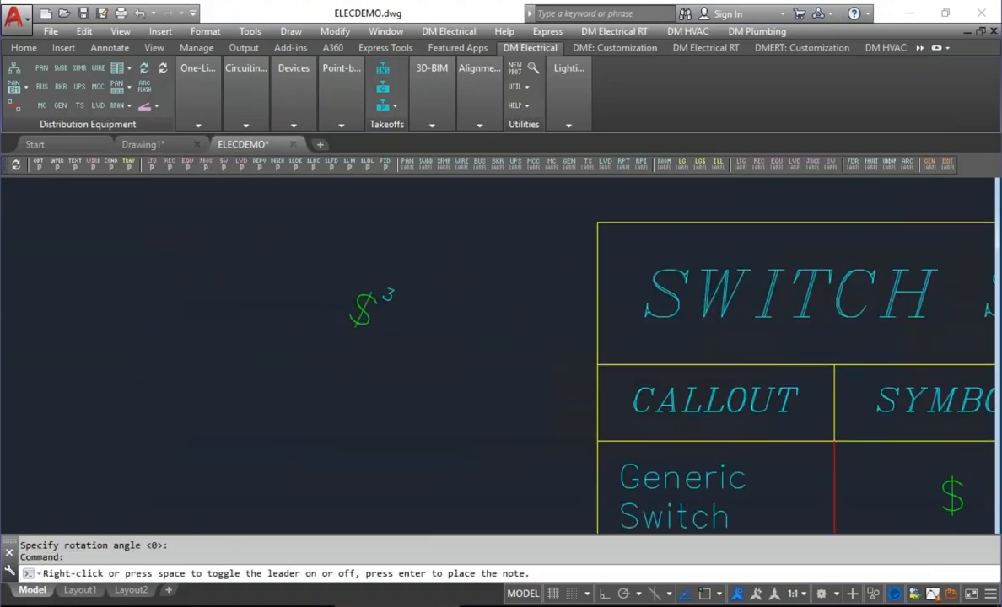
pyautogui.click(390, 298)
pyautogui.press('Escape')
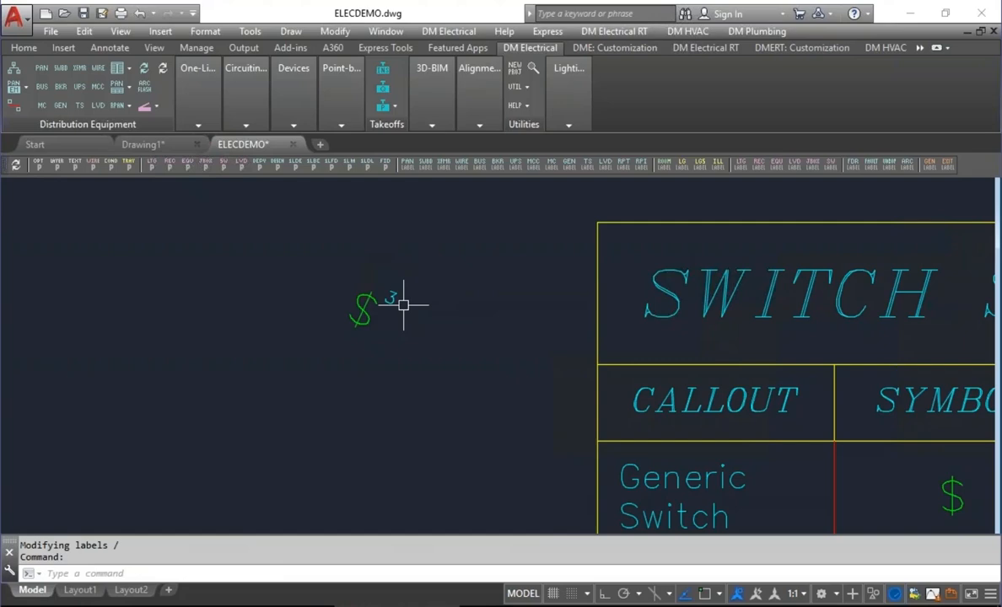
# Set the "Allow upside down switch subscripts" option to Yes.
pyautogui.click(38, 164)
pyautogui.moveTo(900, 102); pyautogui.dragTo(901, 320)
pyautogui.click(616, 317)
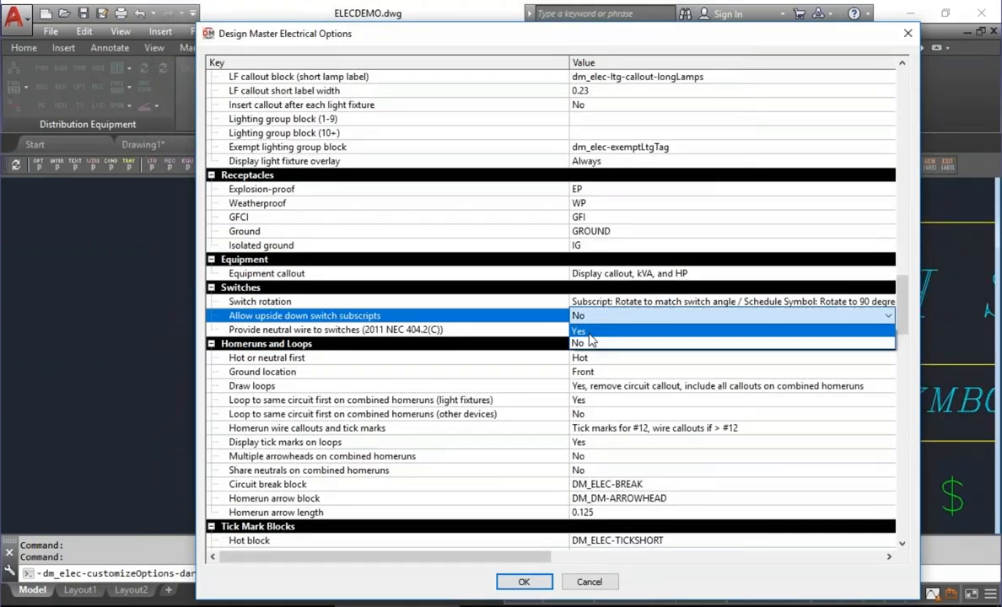
pyautogui.click(590, 333)
pyautogui.click(523, 582)
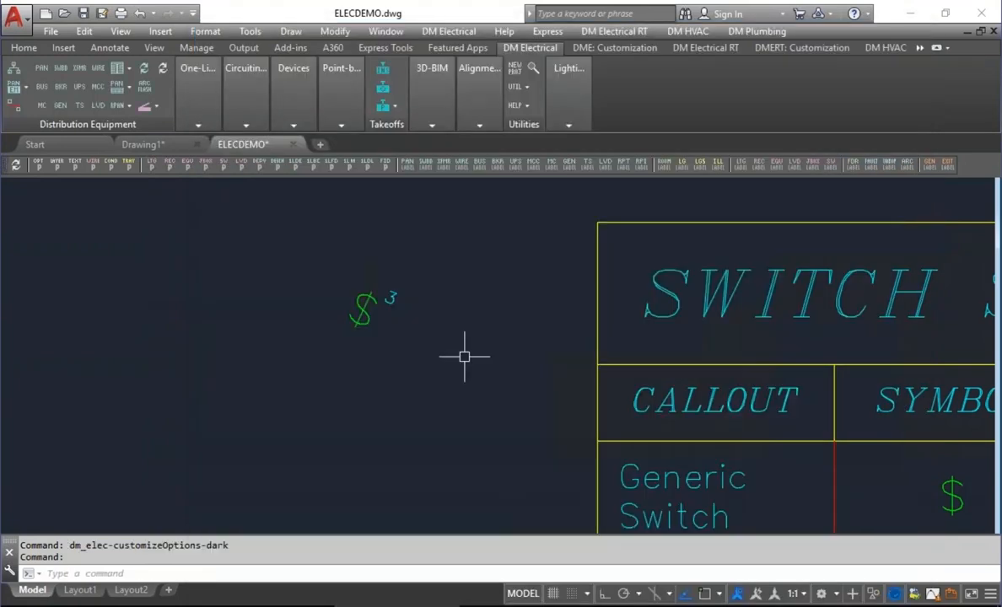
# Insert another Threeway Switch to the upper left of the tilted one, rotated so its subscript 3 sits upside down above it.
pyautogui.click(293, 124)
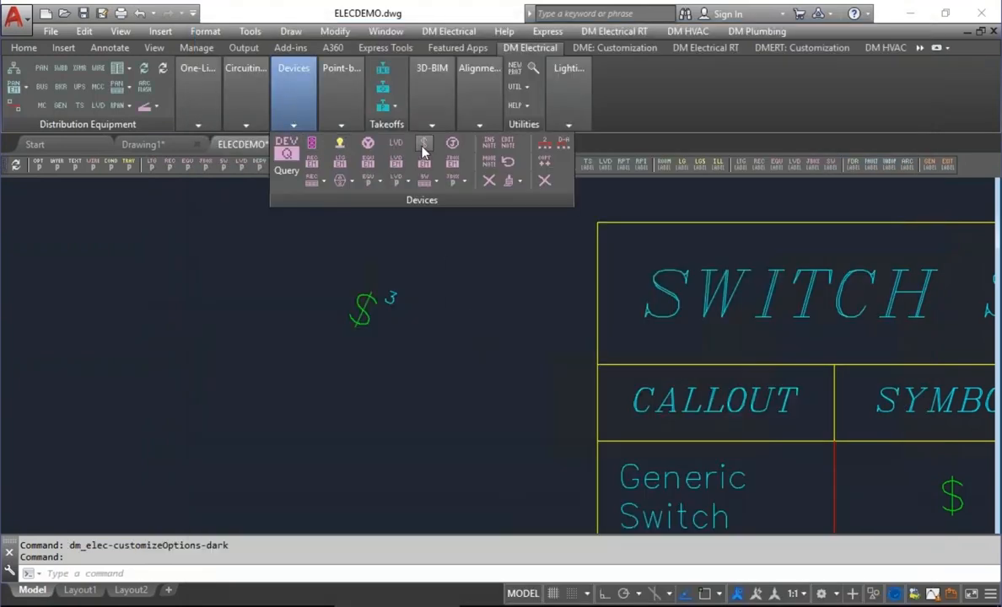
pyautogui.click(395, 141)
pyautogui.press('Return')
pyautogui.click(325, 296)
pyautogui.click(270, 399)
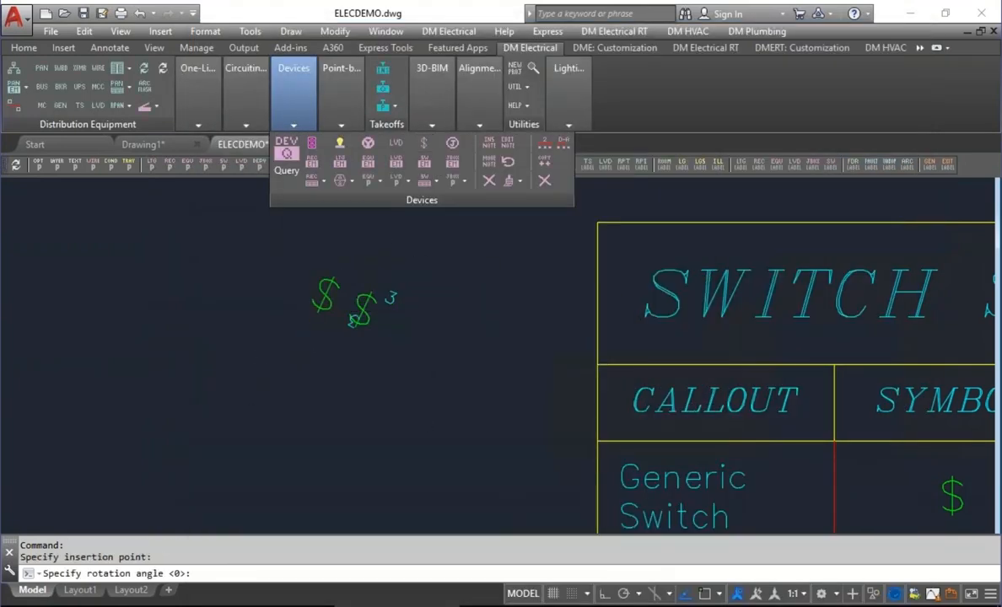
pyautogui.press('Return')
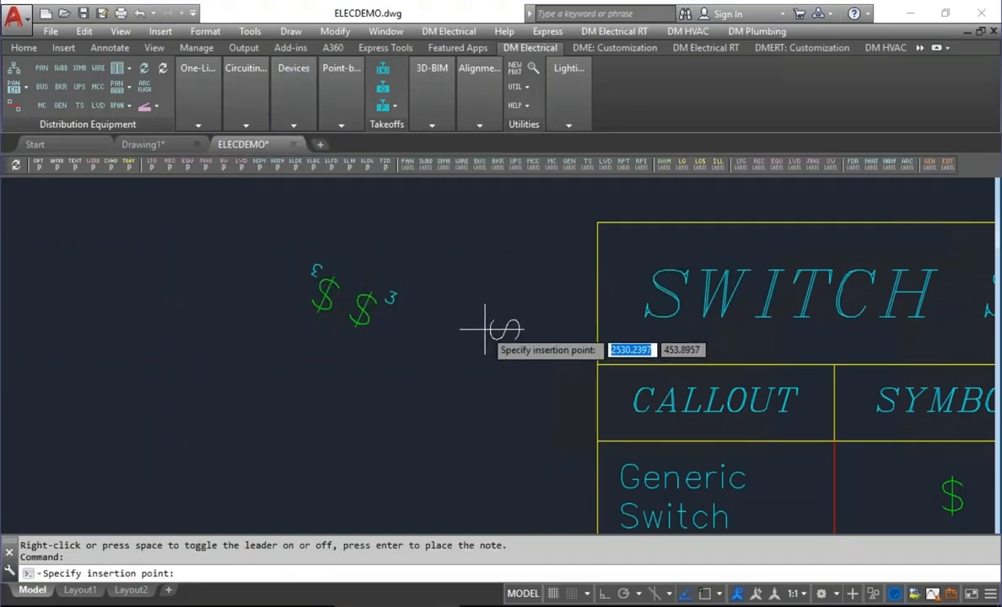
pyautogui.press('Return')
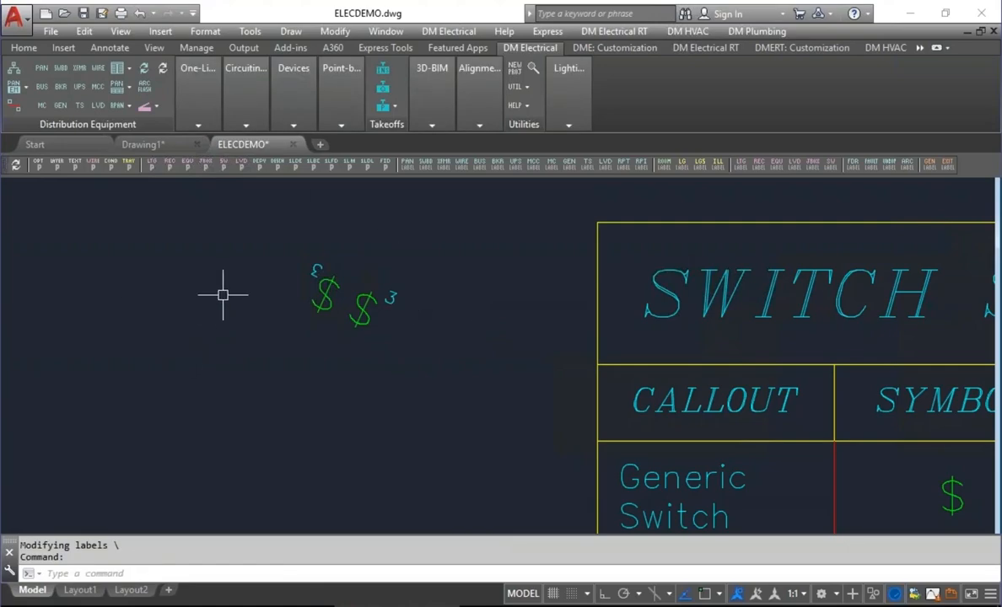
# Examine the "Provide neutral wire to switches (2011 NEC 404.2(C))" option, and leave without changing it.
pyautogui.click(37, 166)
pyautogui.moveTo(904, 89); pyautogui.dragTo(909, 284)
pyautogui.click(355, 401)
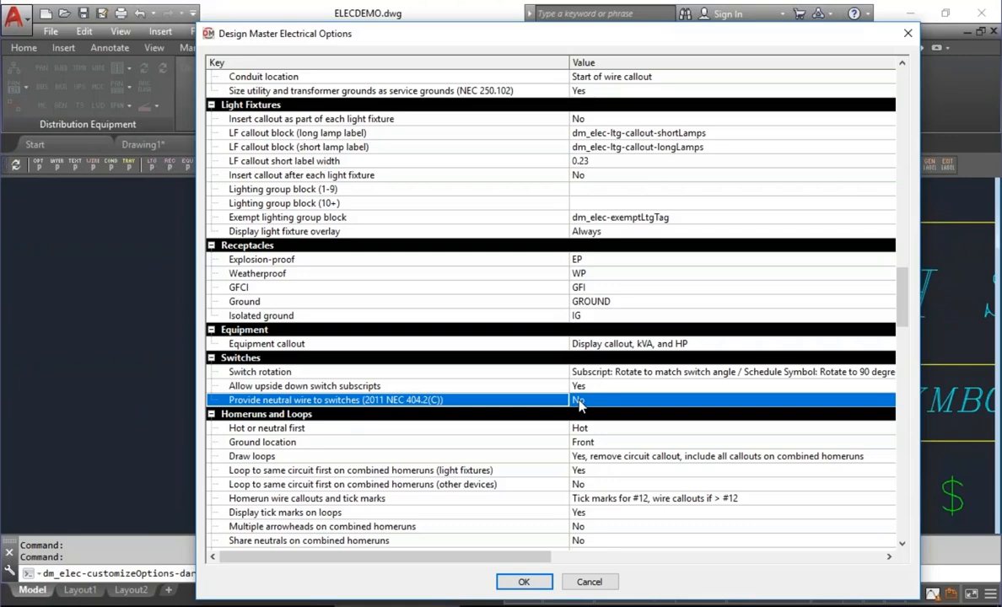
pyautogui.click(611, 580)
# Draw the homerun and loops for lighting circuit L1-1 in Office 107, ending the homerun arrow outside the room's left wall.
pyautogui.scroll(-9, 320, 345)
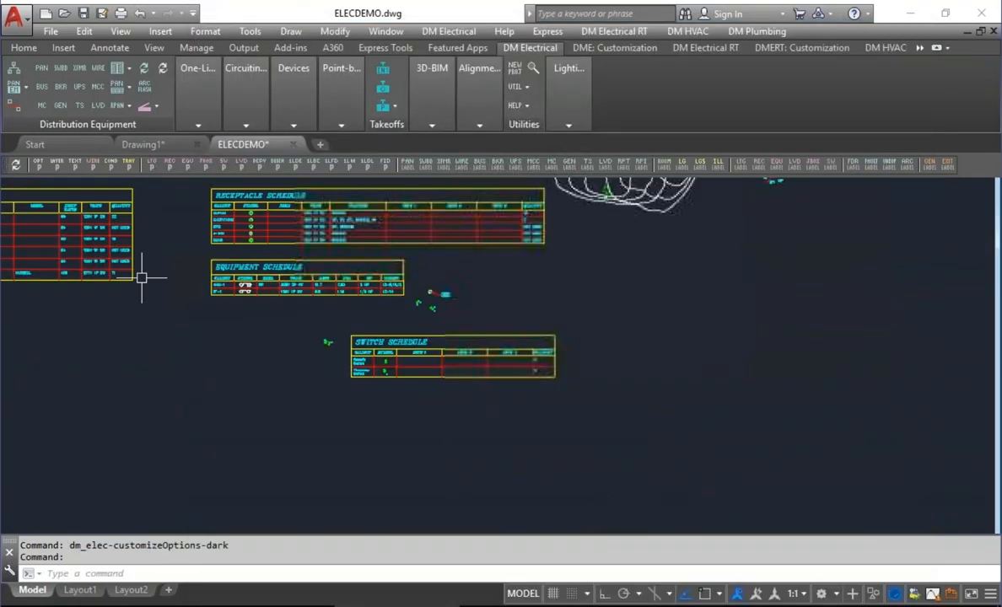
pyautogui.moveTo(144, 280); pyautogui.dragTo(705, 493, button='middle')
pyautogui.scroll(5, 405, 447)
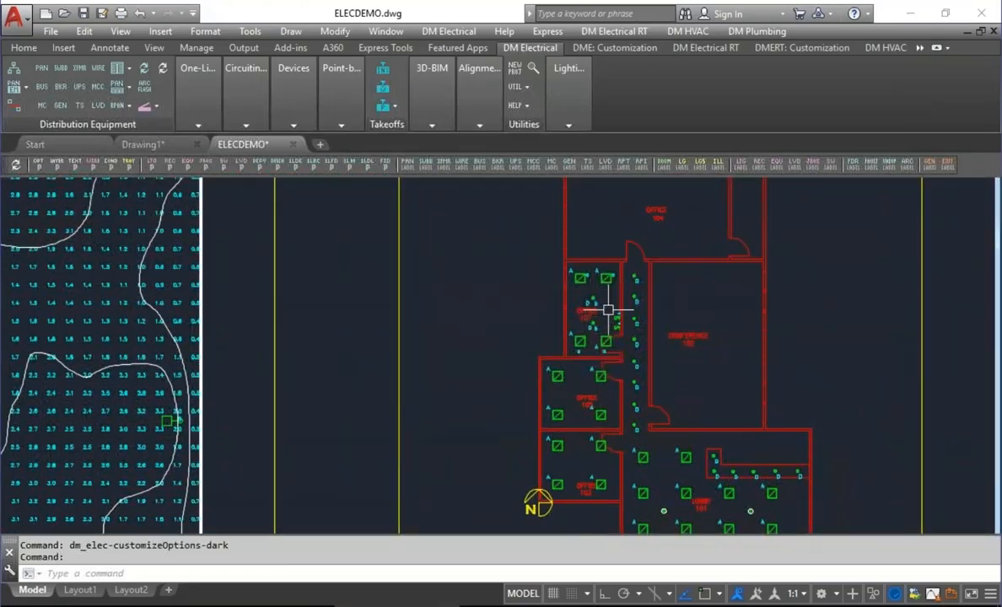
pyautogui.scroll(4, 604, 306)
pyautogui.click(248, 100)
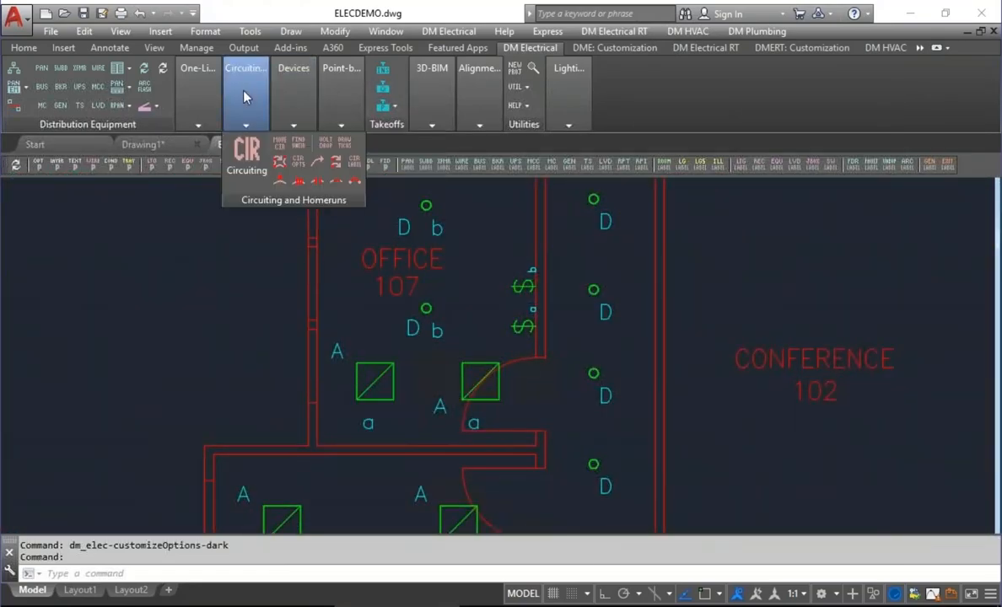
pyautogui.click(247, 157)
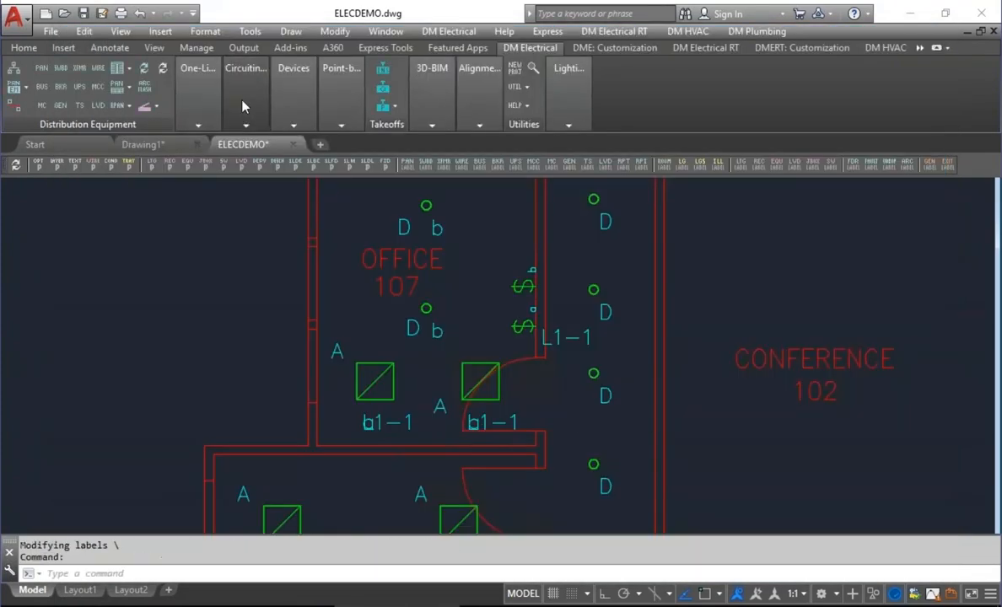
pyautogui.click(242, 106)
pyautogui.click(282, 164)
pyautogui.click(388, 365)
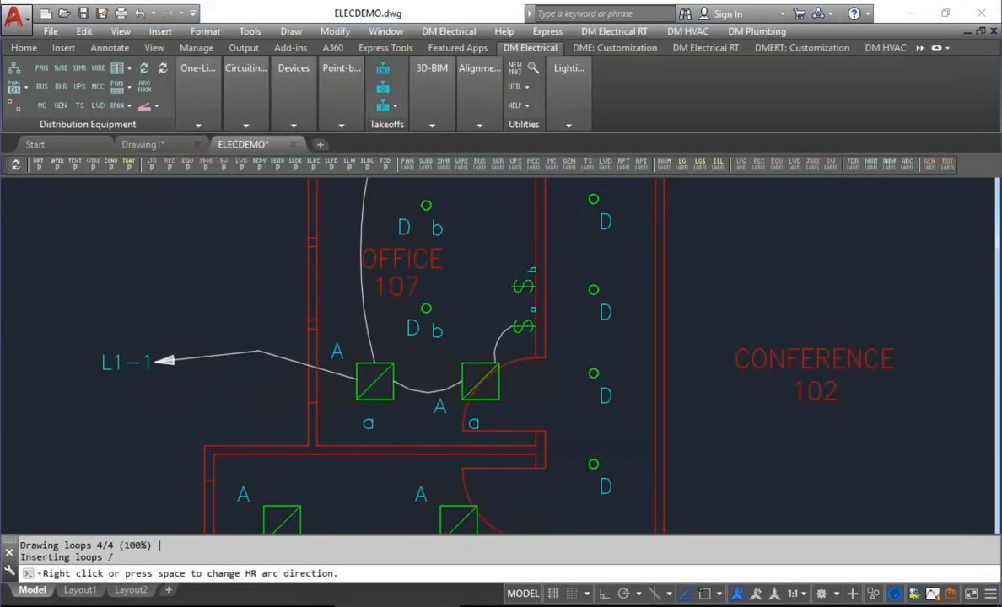
pyautogui.click(155, 361)
pyautogui.scroll(2, 409, 333)
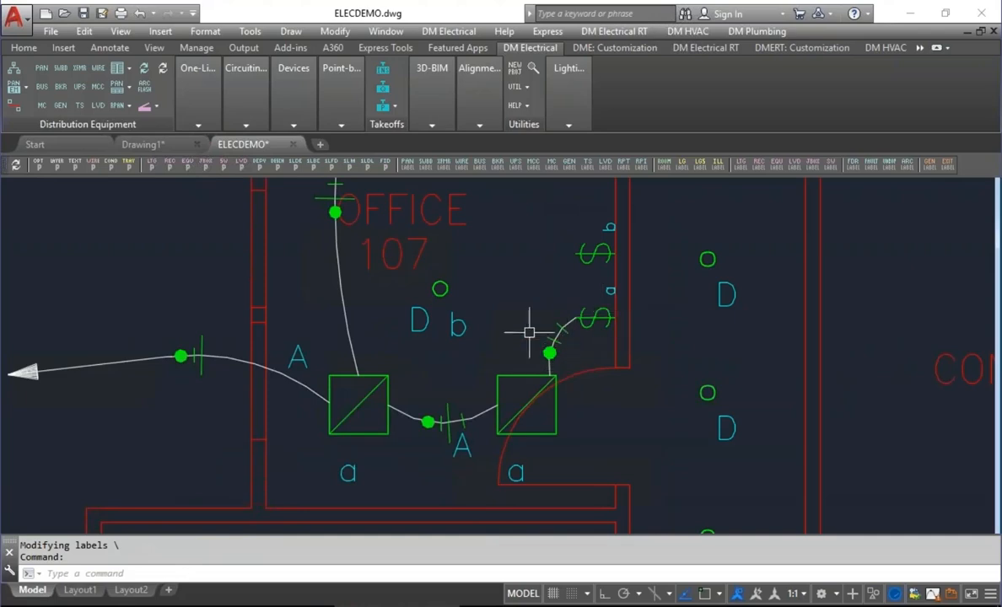
# Set the "Provide neutral wire to switches (2011 NEC 404.2(C))" option to Yes.
pyautogui.click(39, 166)
pyautogui.moveTo(899, 103); pyautogui.dragTo(899, 318)
pyautogui.click(581, 330)
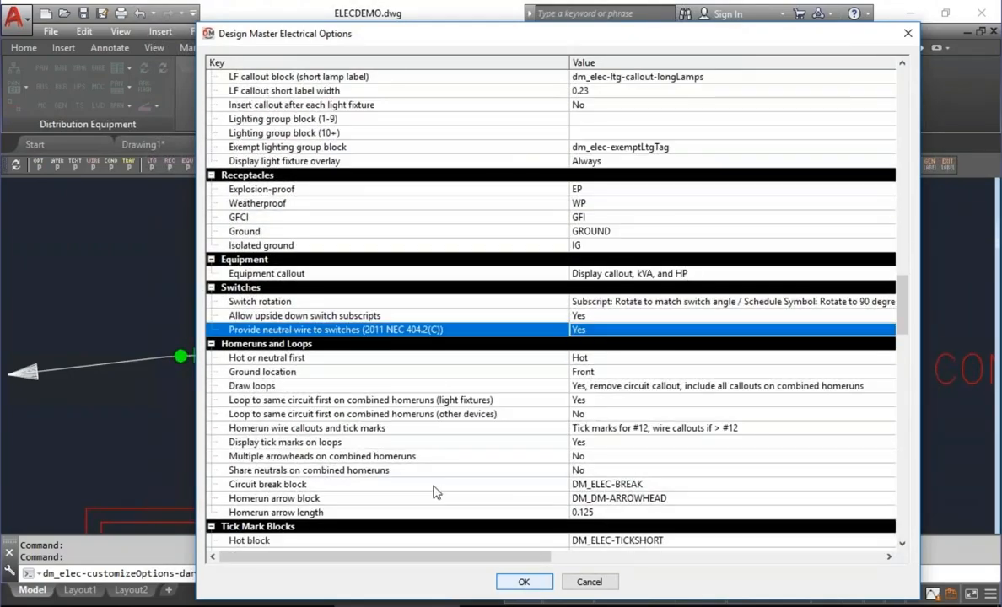
pyautogui.click(524, 582)
# Redraw the tick marks on the Office 107 lighting circuit, picking its lower-left light fixture as the device.
pyautogui.moveTo(286, 98)
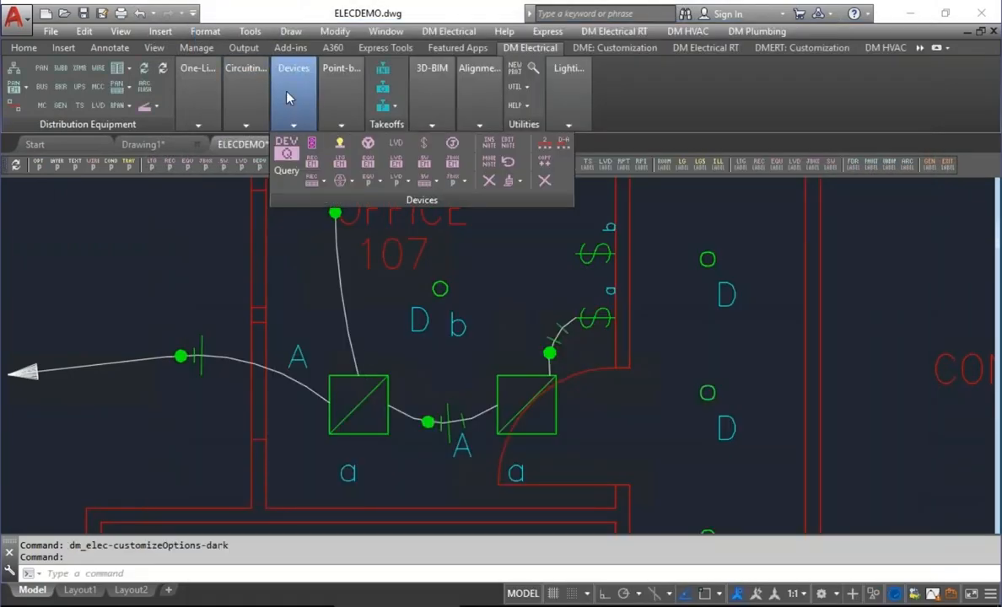
pyautogui.moveTo(240, 93)
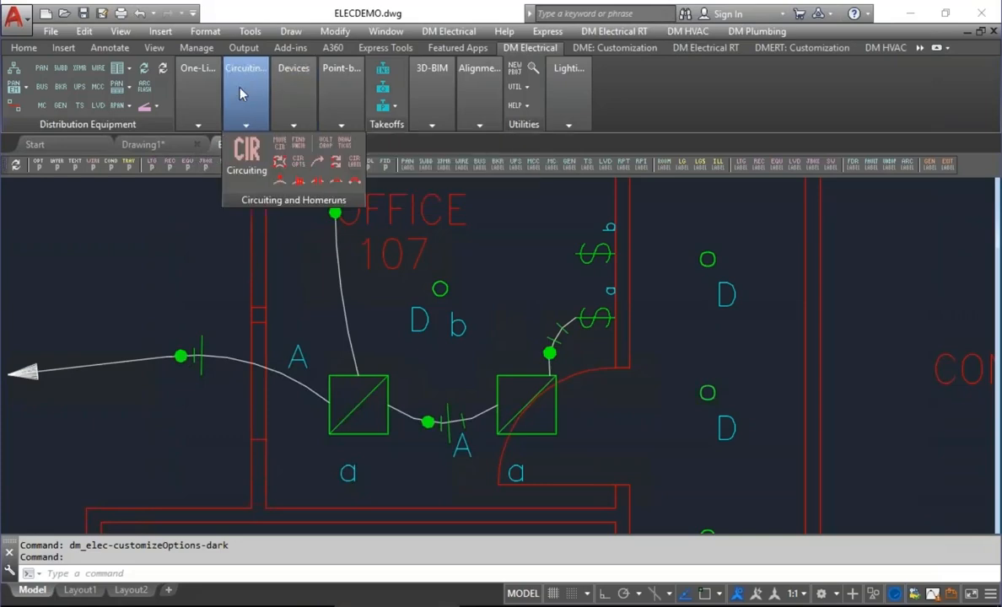
pyautogui.click(347, 148)
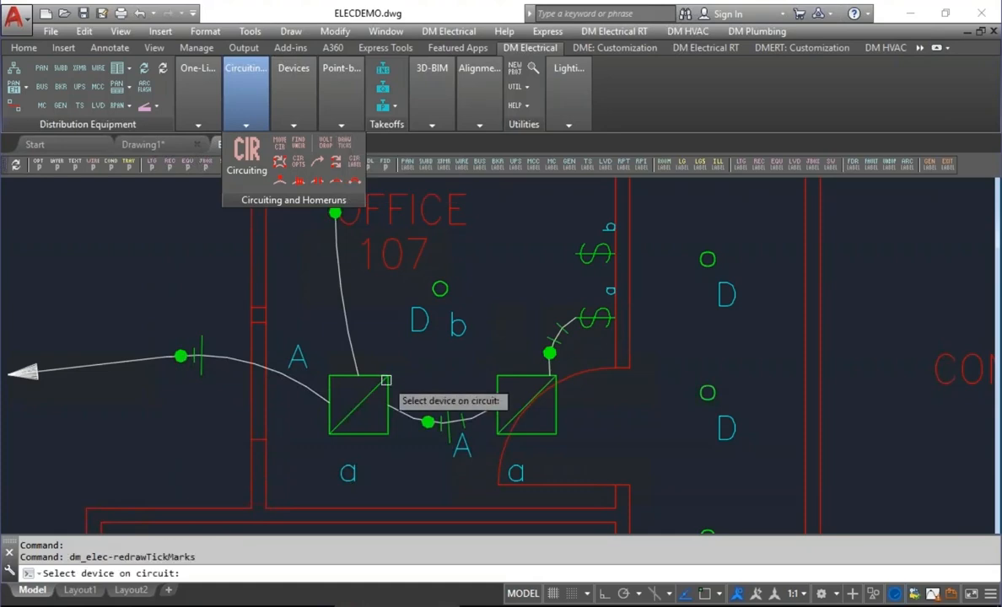
pyautogui.click(387, 377)
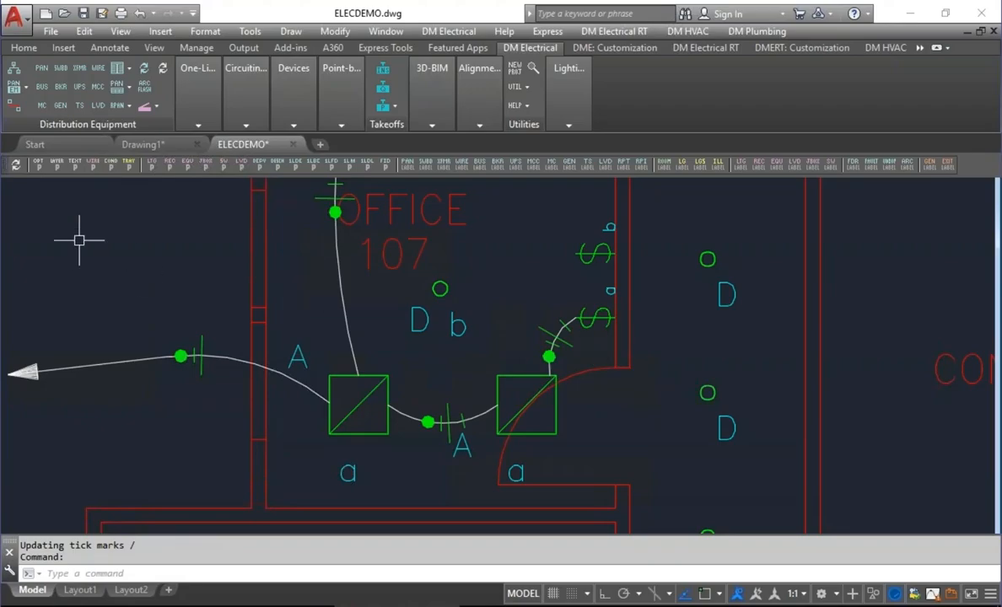
# Open the electrical options at the Switches and the Homeruns and Loops settings.
pyautogui.click(39, 165)
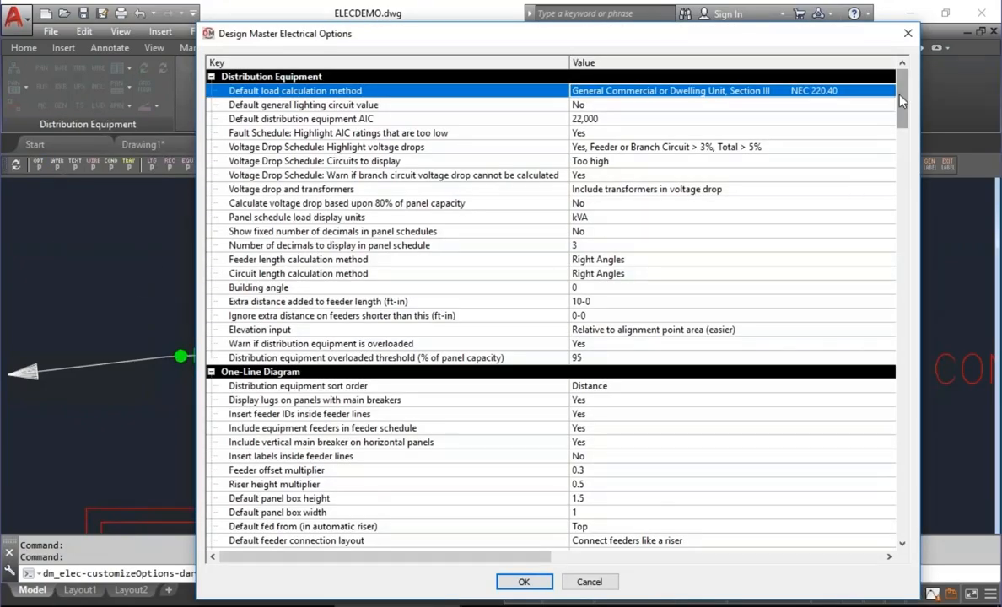
pyautogui.moveTo(902, 98); pyautogui.dragTo(922, 294)
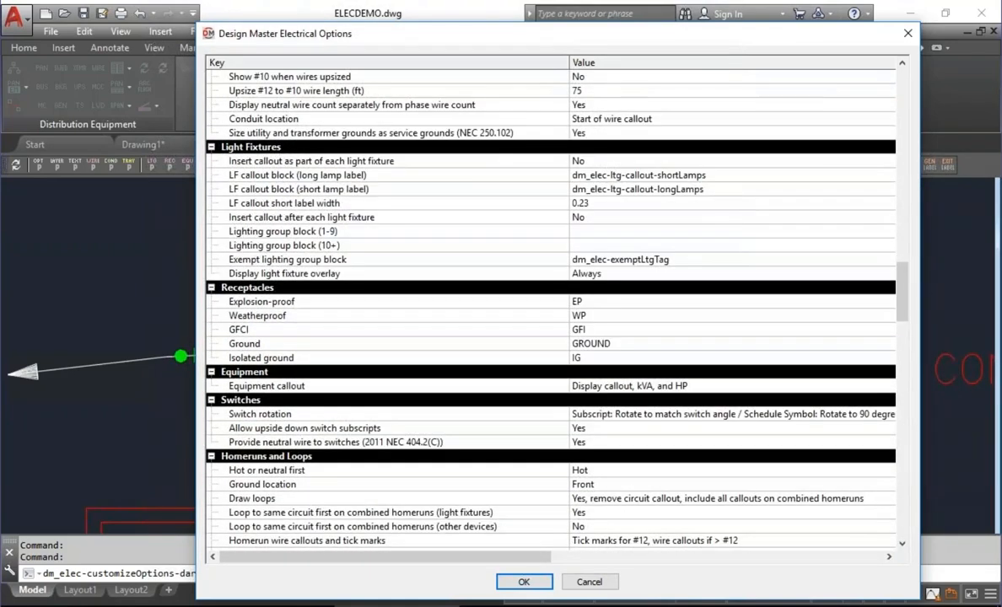